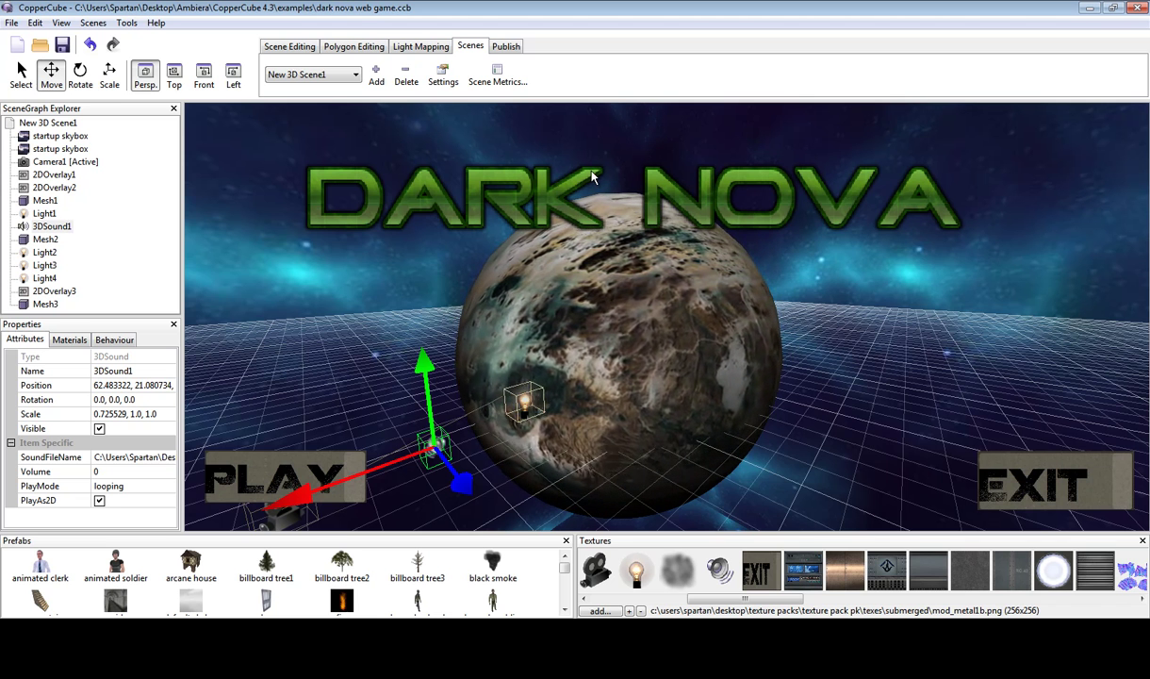
pyautogui.click(691, 296)
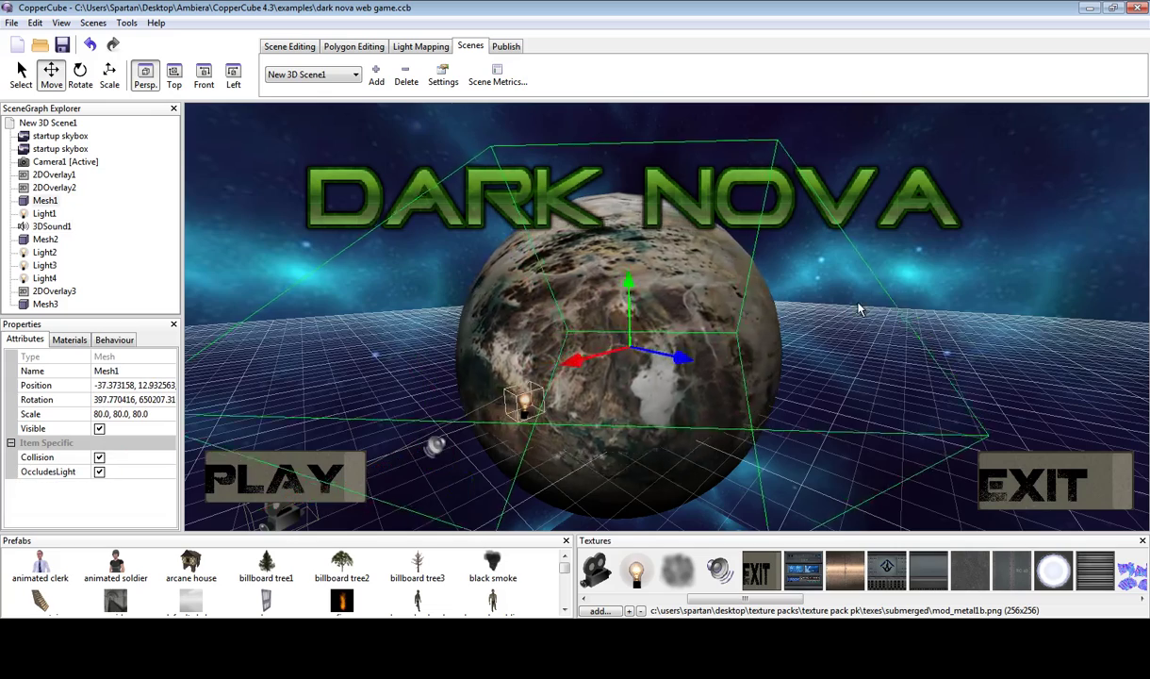
pyautogui.moveTo(691, 295); pyautogui.dragTo(787, 325)
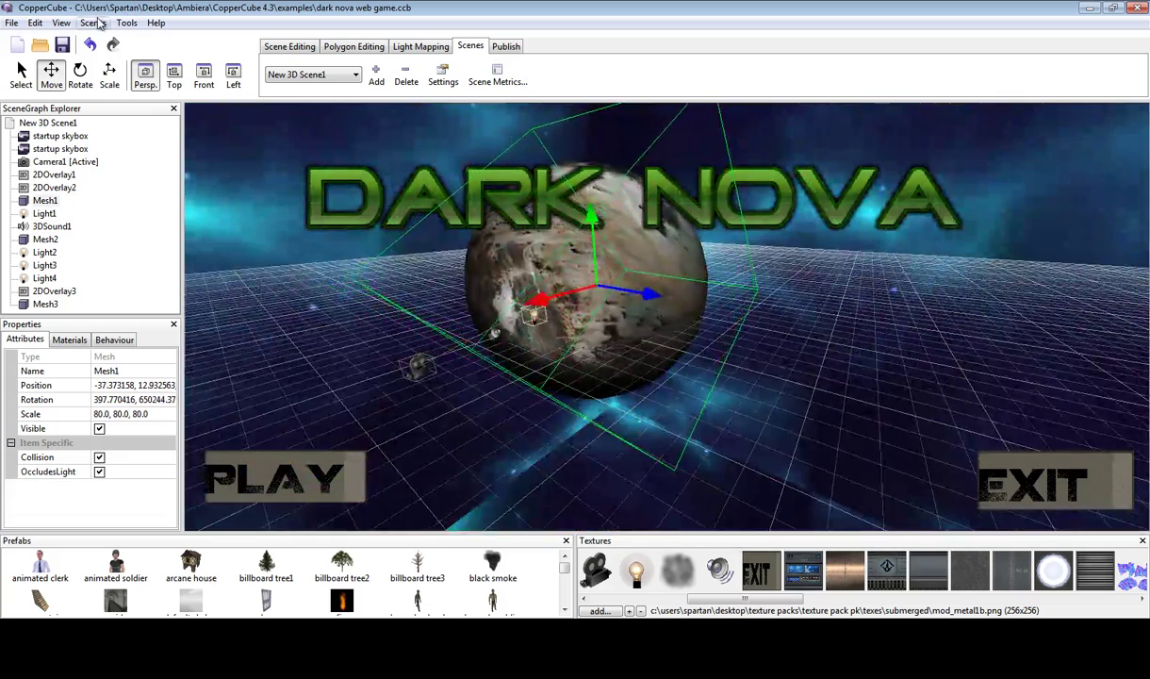
pyautogui.click(92, 22)
pyautogui.moveTo(126, 23)
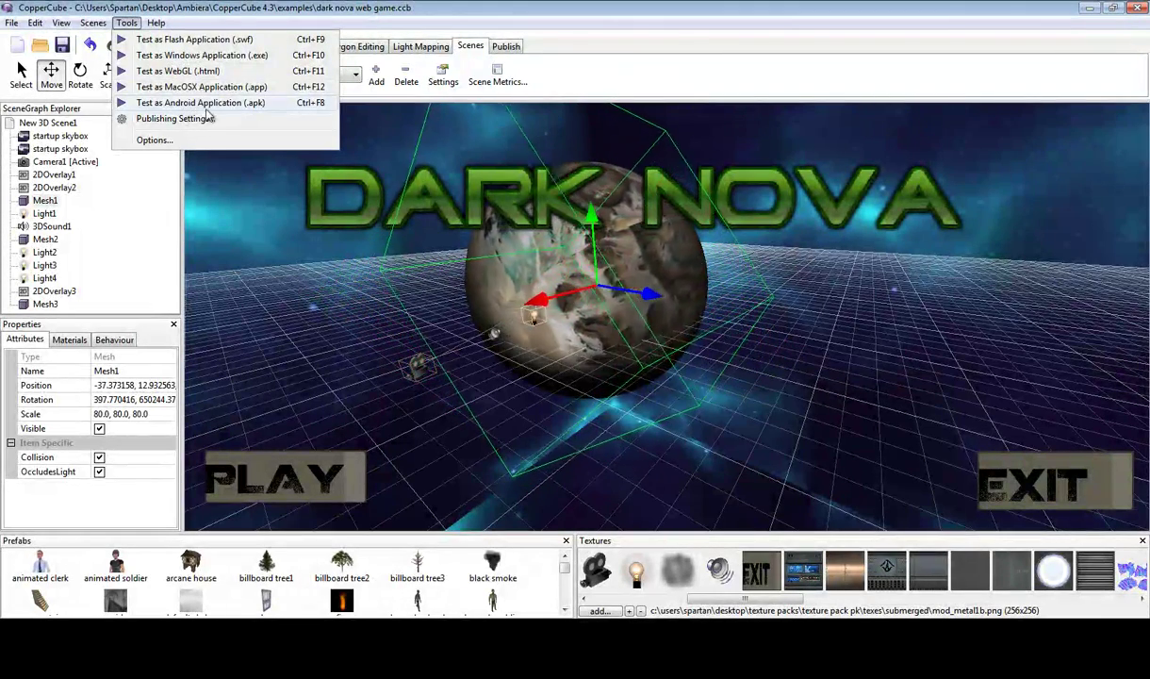
pyautogui.click(412, 27)
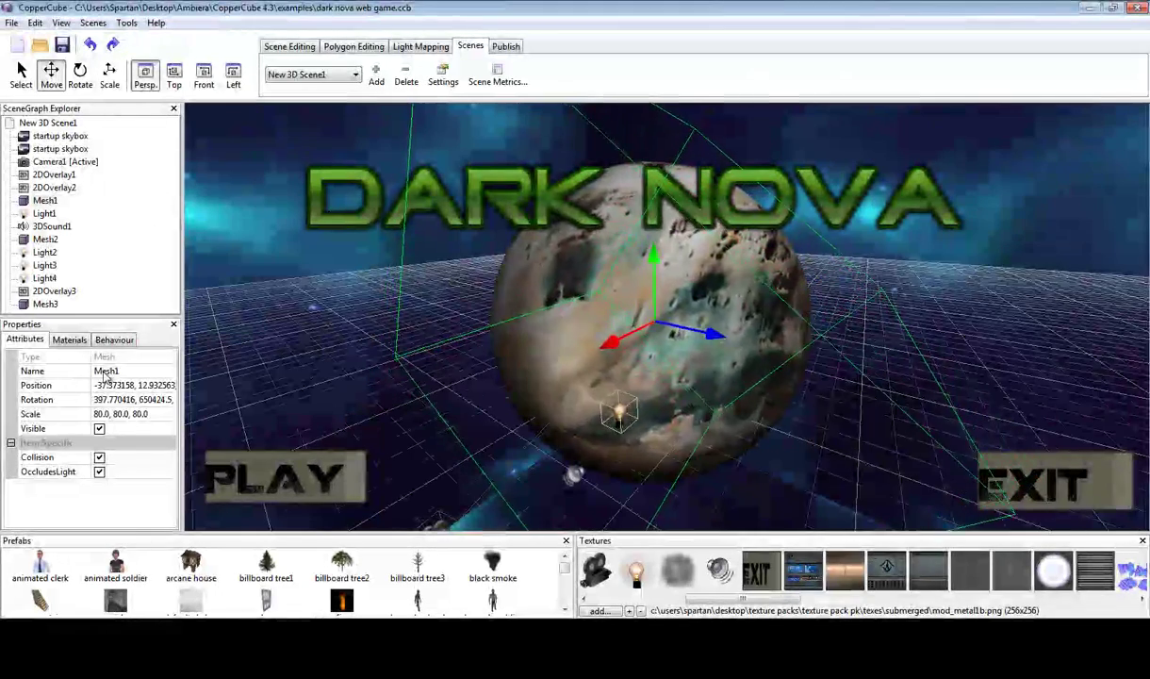
# Confirm the planet's material type stays Solid, then select the PLAY overlay button
pyautogui.click(68, 339)
pyautogui.click(115, 383)
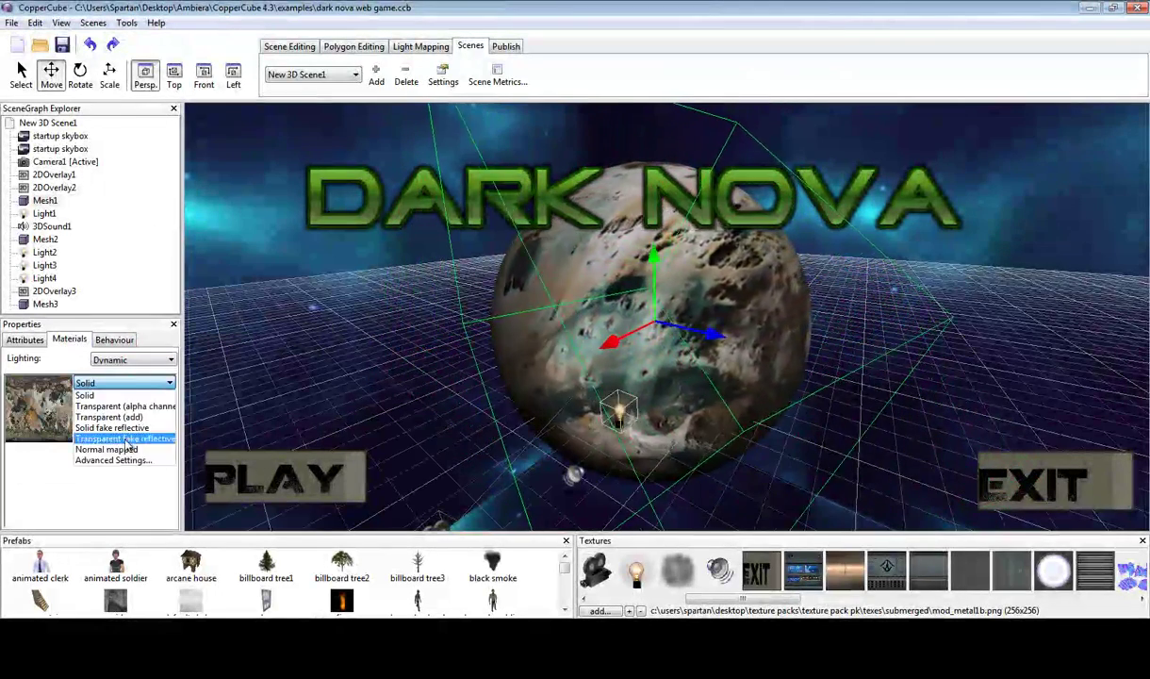
pyautogui.click(33, 486)
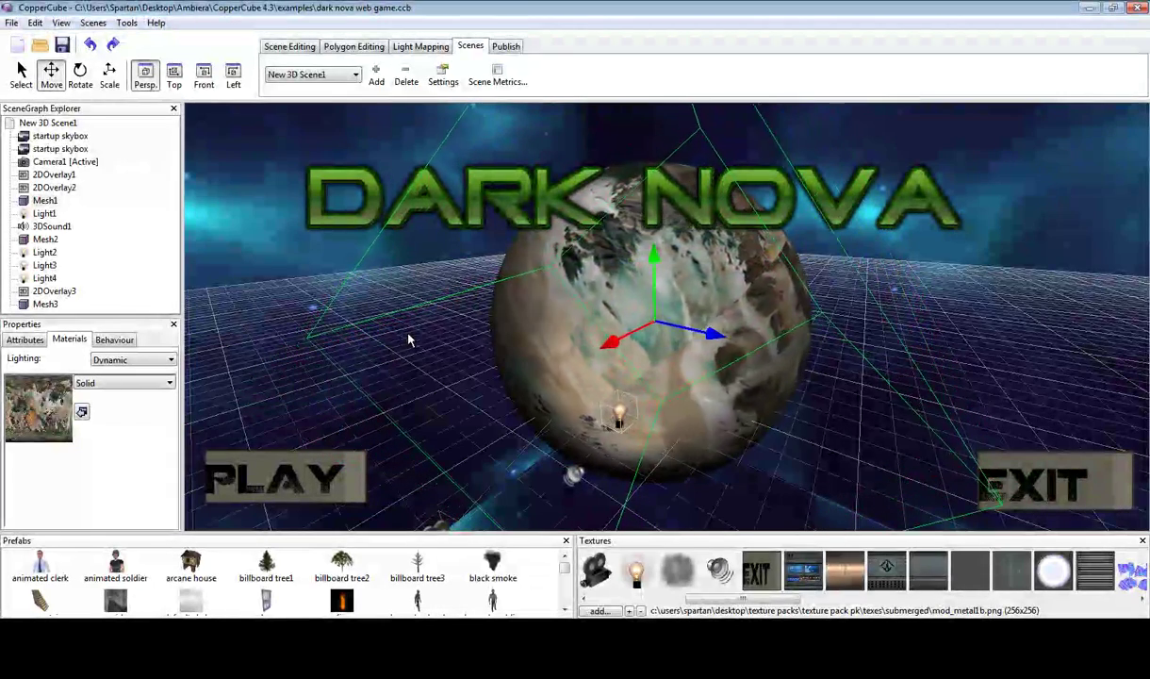
pyautogui.click(326, 468)
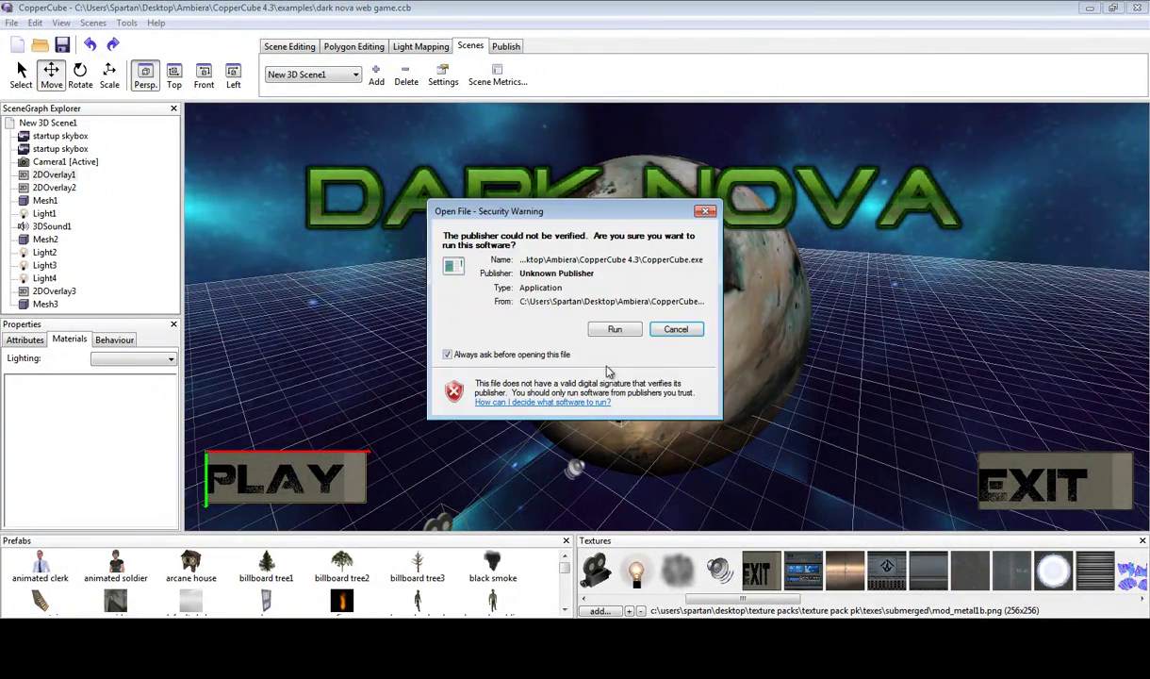
# Allow the second CopperCube to run, create a New 3D App, maximize it and select the cube
pyautogui.click(615, 329)
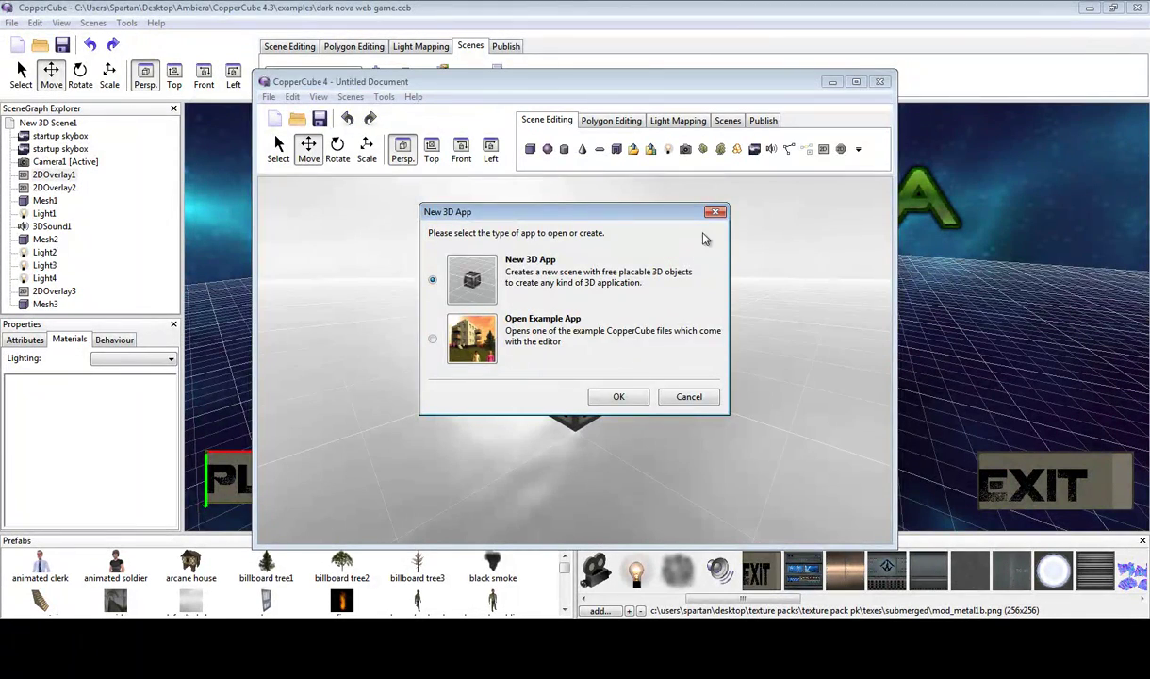
pyautogui.press('Return')
pyautogui.click(855, 83)
pyautogui.click(639, 294)
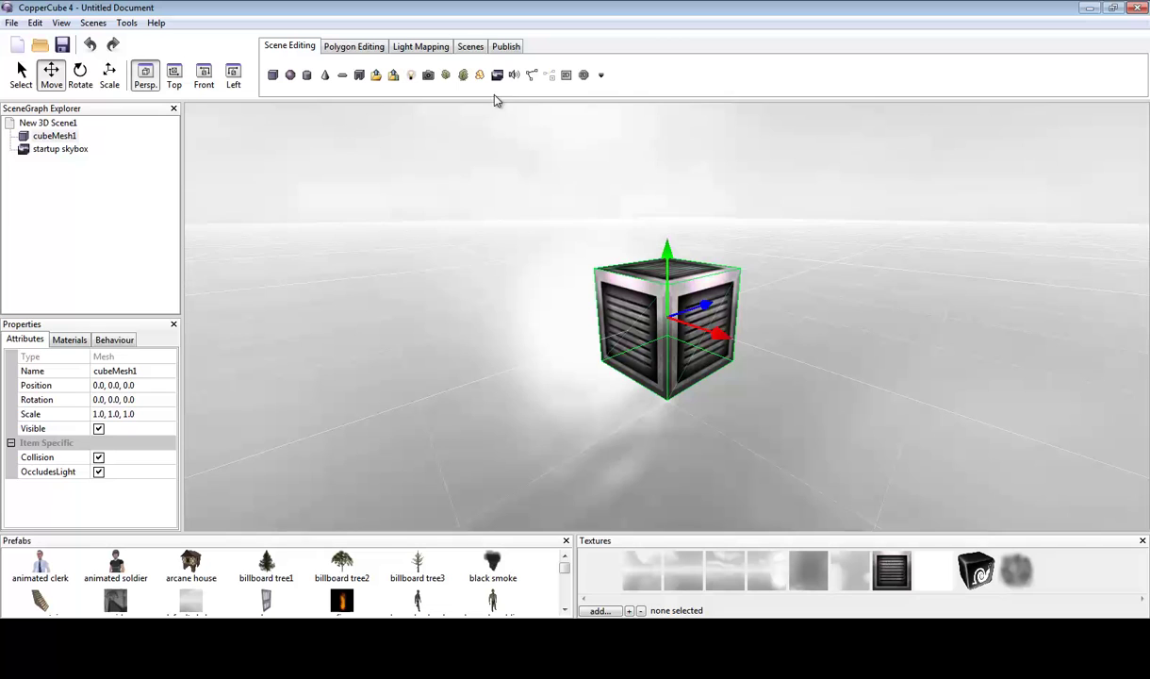
pyautogui.click(566, 75)
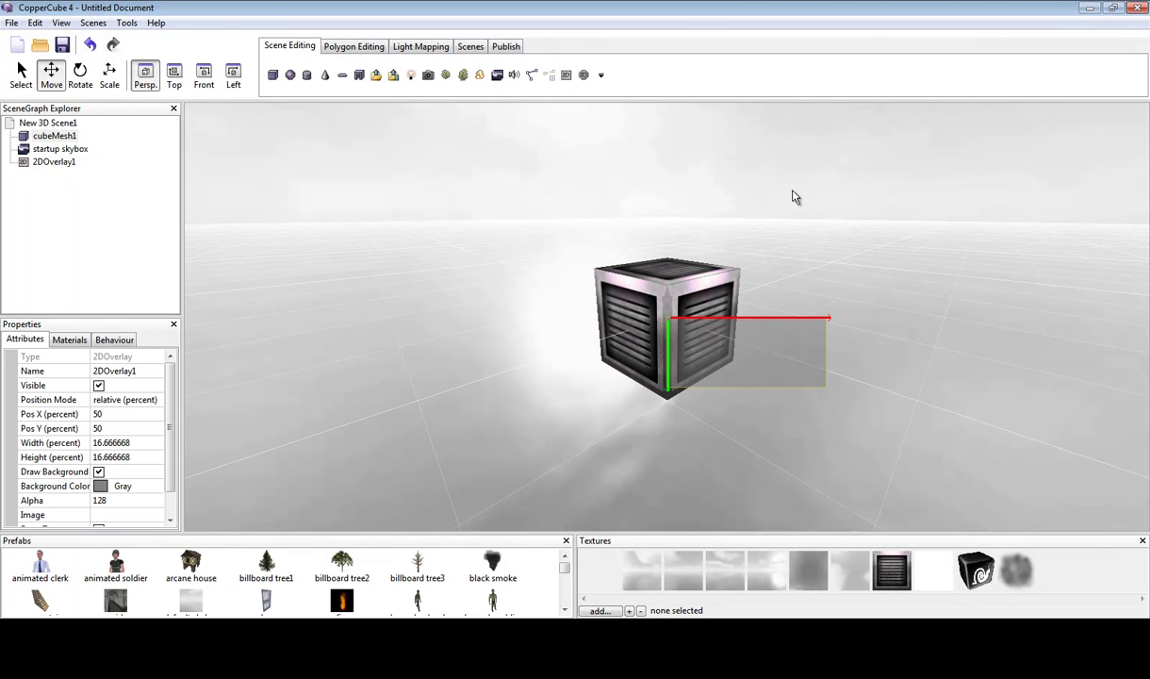
pyautogui.press('Delete')
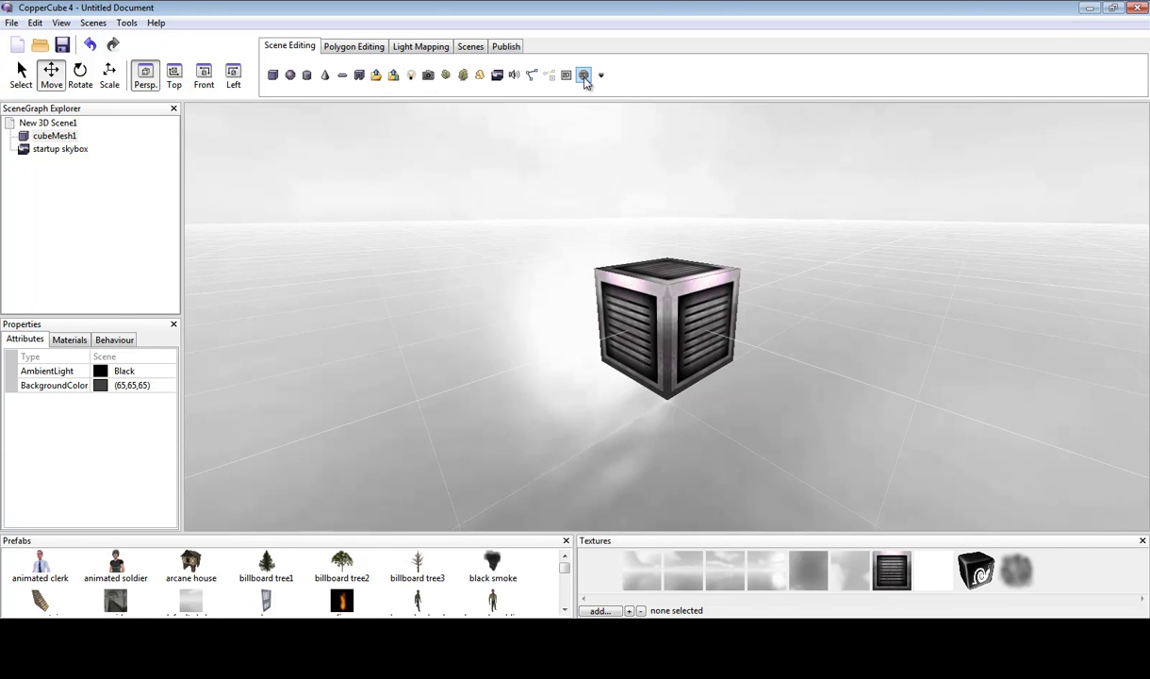
pyautogui.click(584, 76)
pyautogui.moveTo(782, 324); pyautogui.dragTo(330, 383)
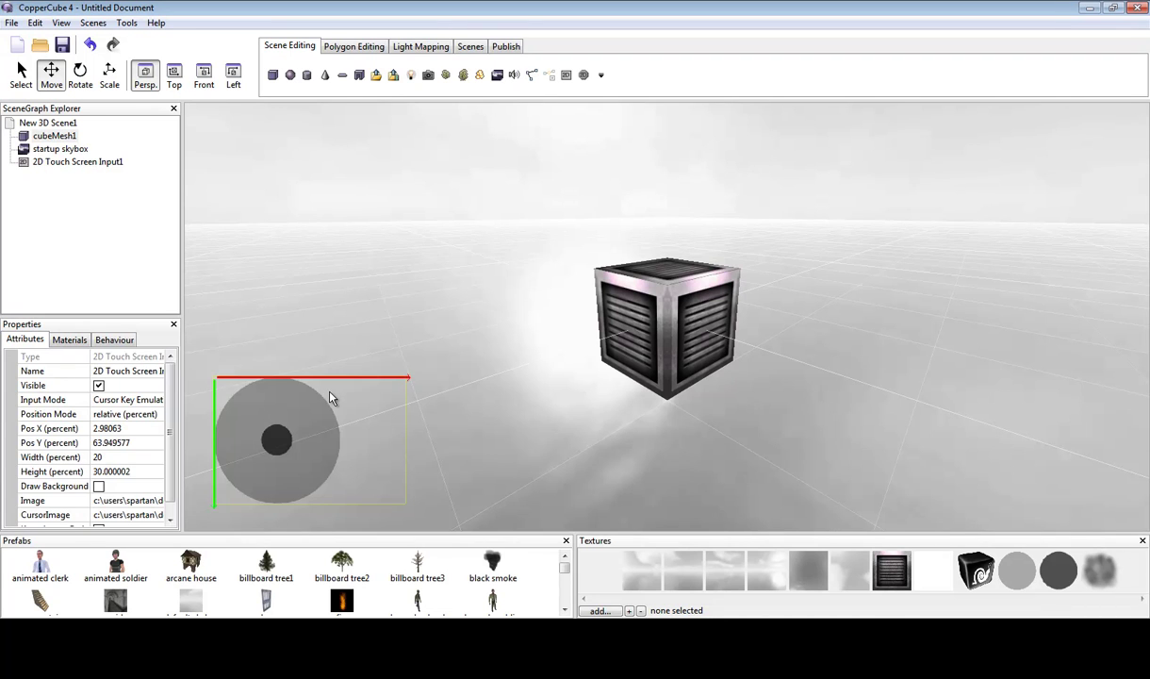
pyautogui.press('Delete')
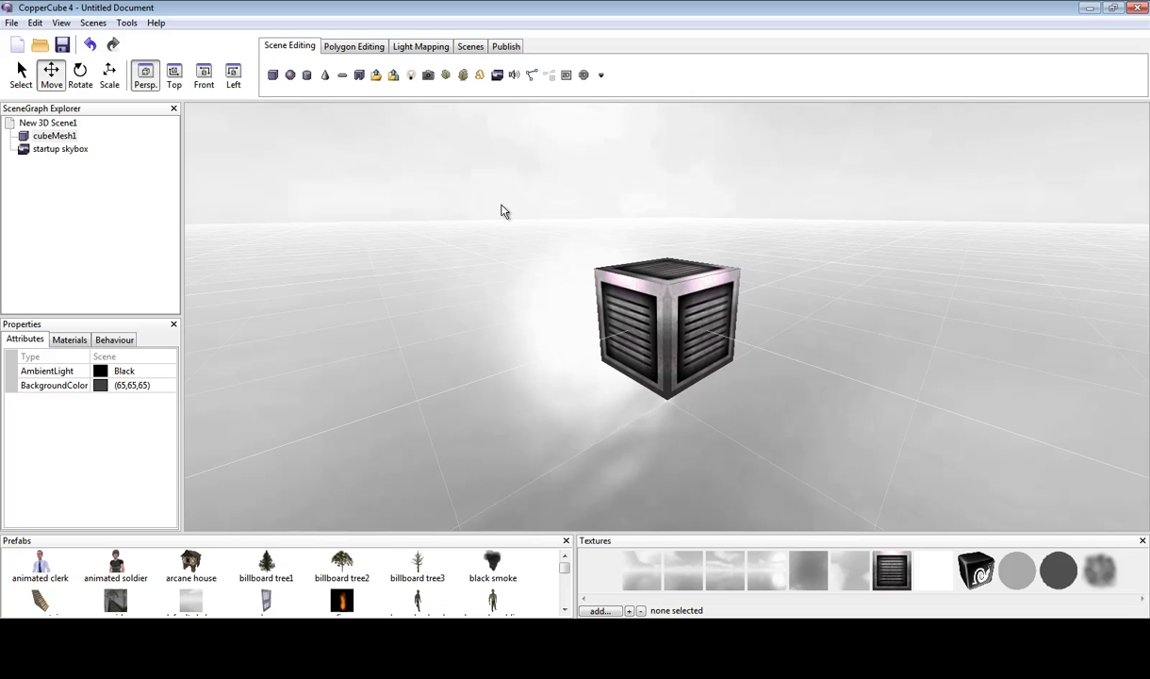
# Add a 2D overlay, drag it to the top-left of the view and rename it button1/play
pyautogui.click(567, 75)
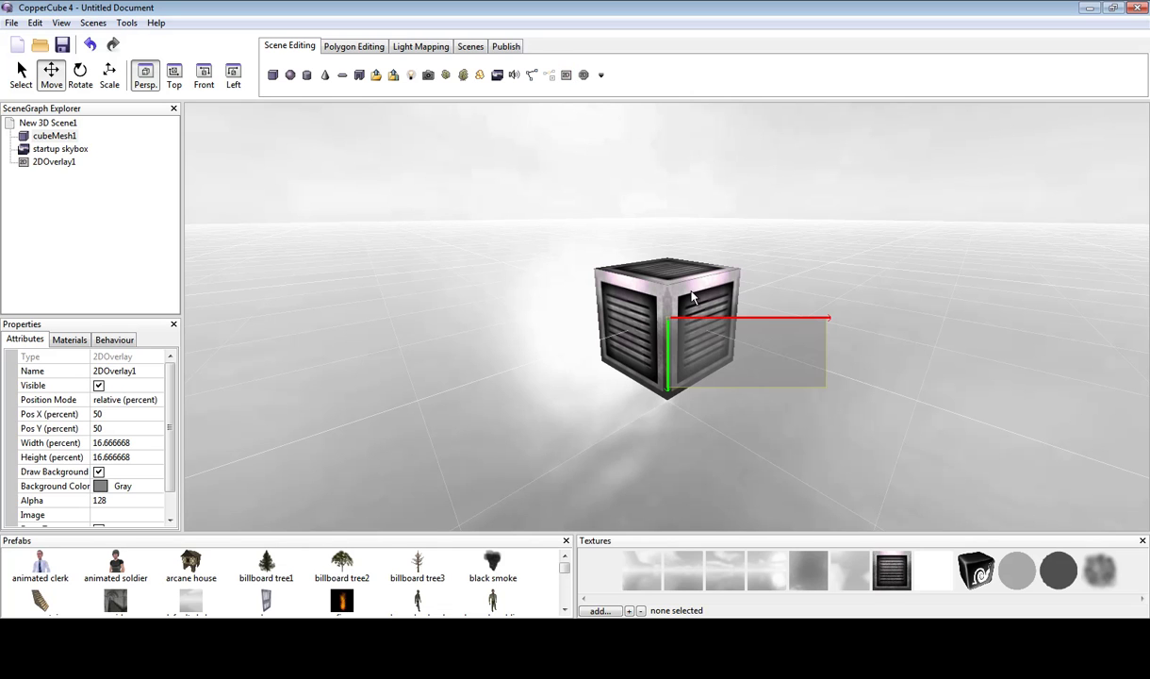
pyautogui.moveTo(699, 326); pyautogui.dragTo(242, 132)
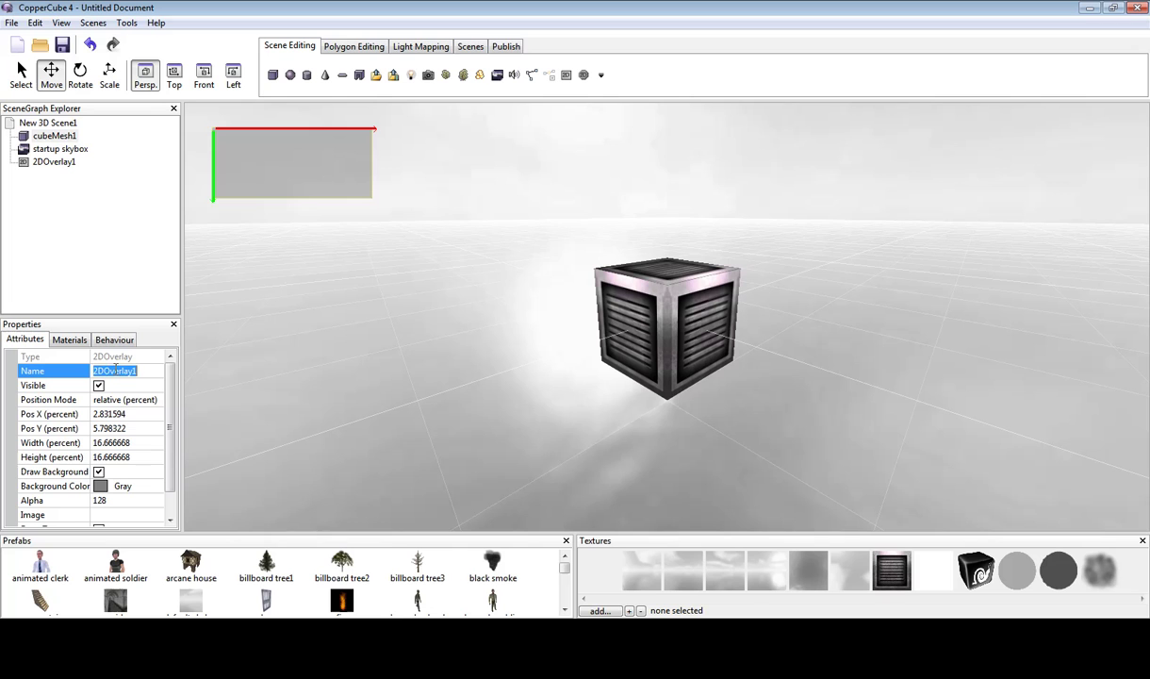
pyautogui.moveTo(151, 370); pyautogui.dragTo(83, 361)
pyautogui.press('BackSpace')
pyautogui.press('Return')
# Select the button1/play overlay, then the cube, then the overlay again
pyautogui.click(45, 162)
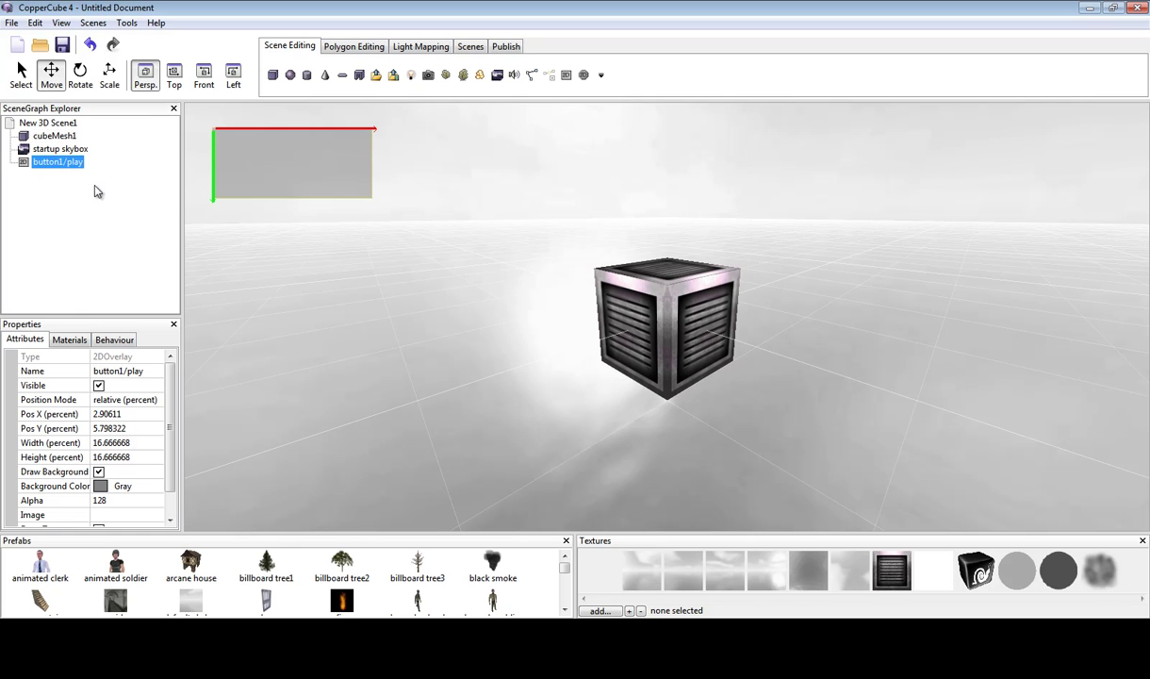
pyautogui.click(637, 288)
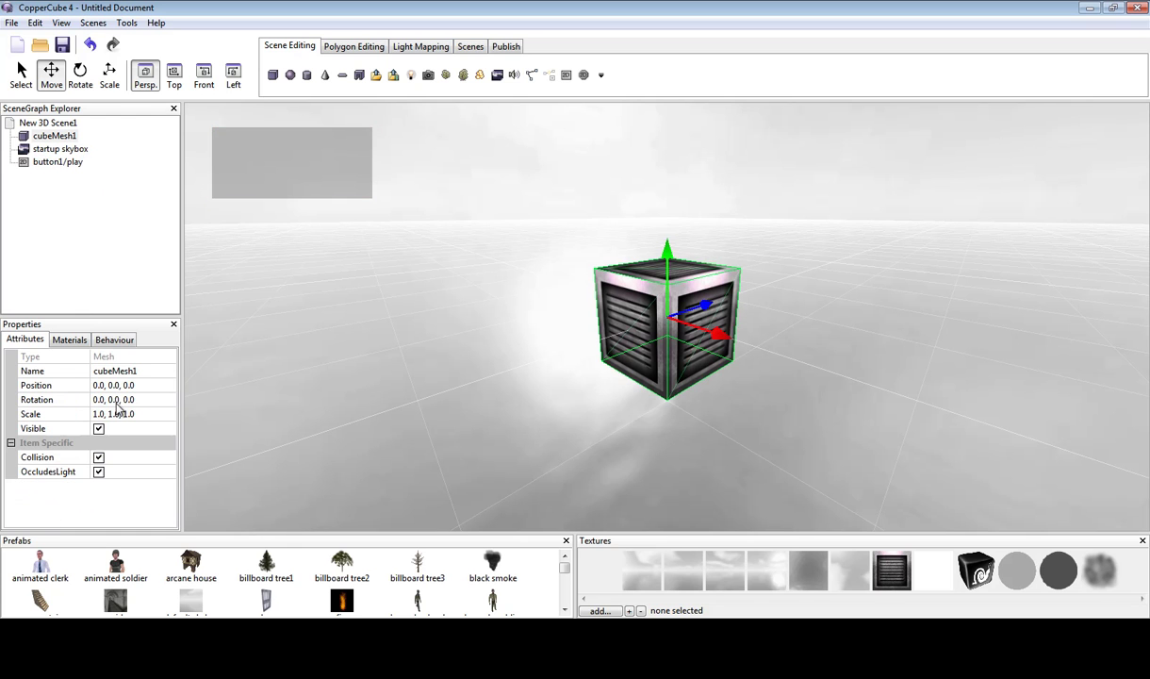
pyautogui.click(238, 176)
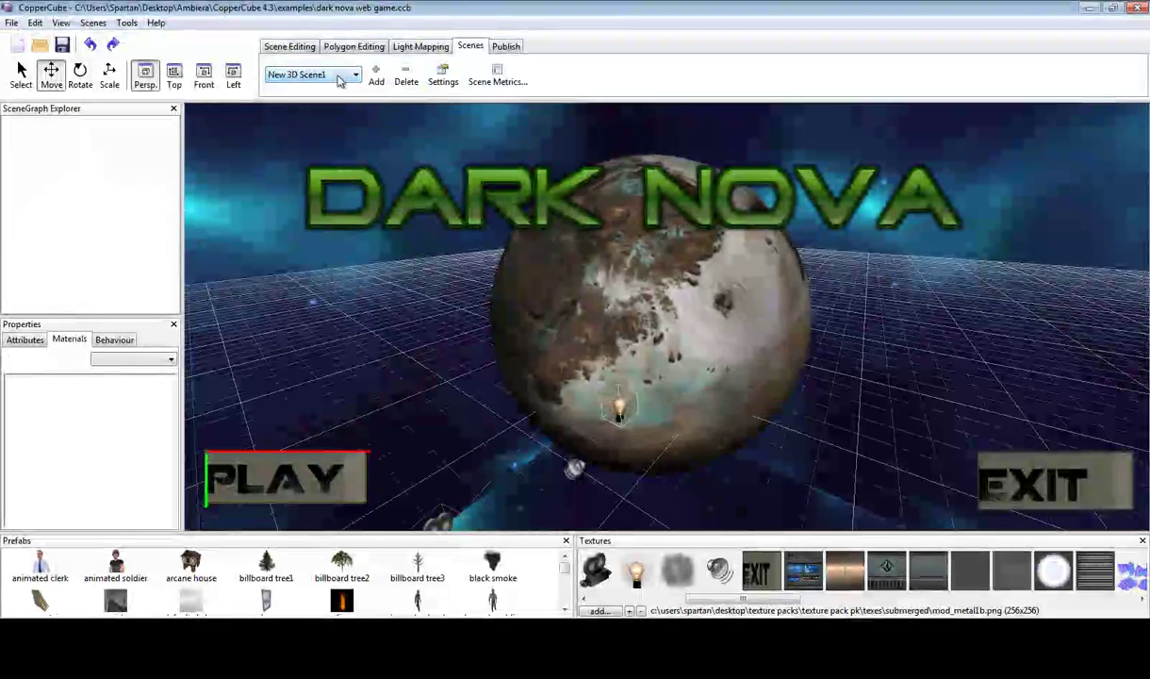
# Switch to New 3D Scene2 to view its story text, then return to New 3D Scene1
pyautogui.click(341, 79)
pyautogui.click(302, 94)
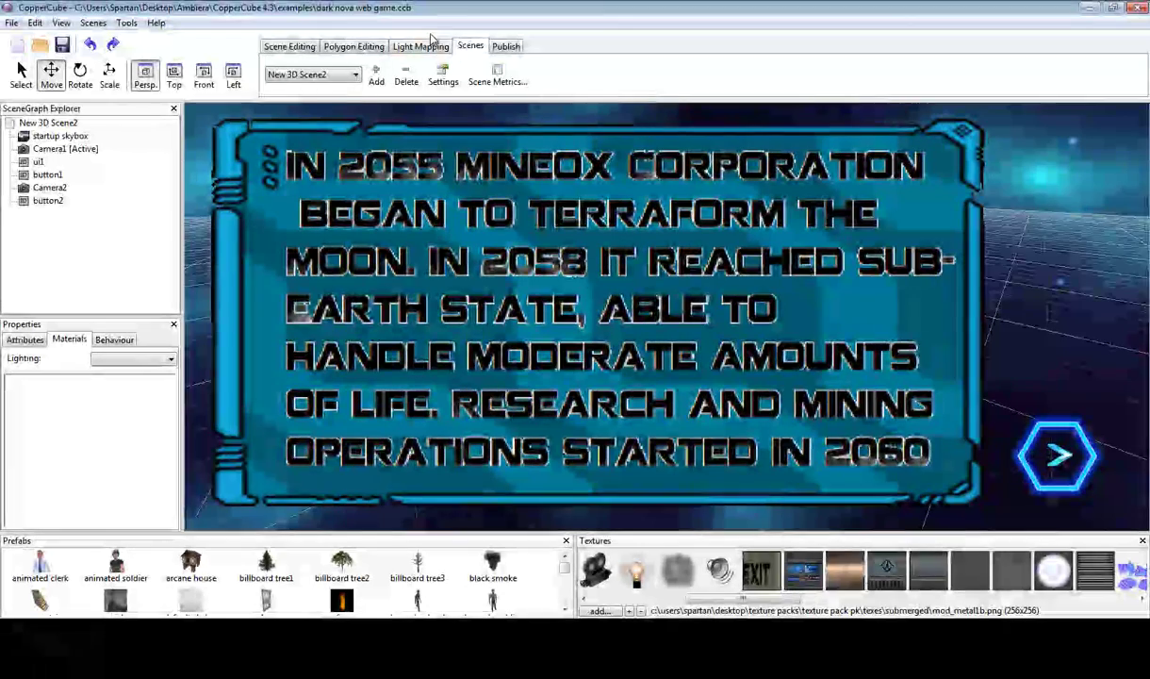
pyautogui.click(289, 47)
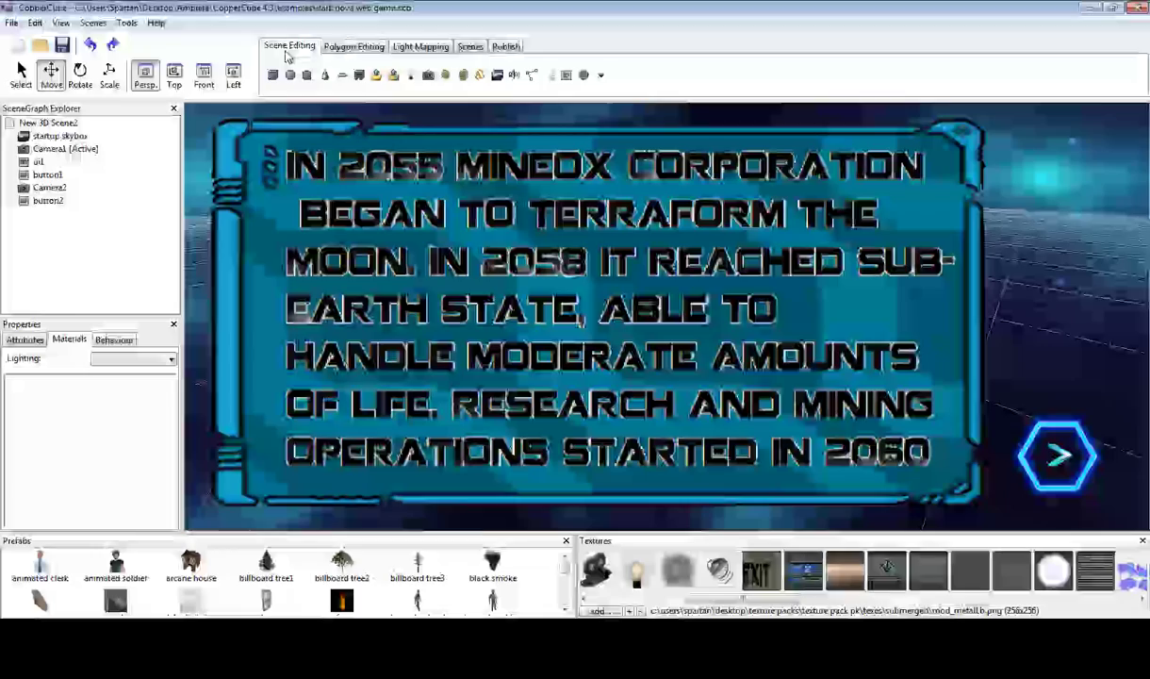
pyautogui.click(471, 46)
pyautogui.click(313, 75)
pyautogui.click(297, 89)
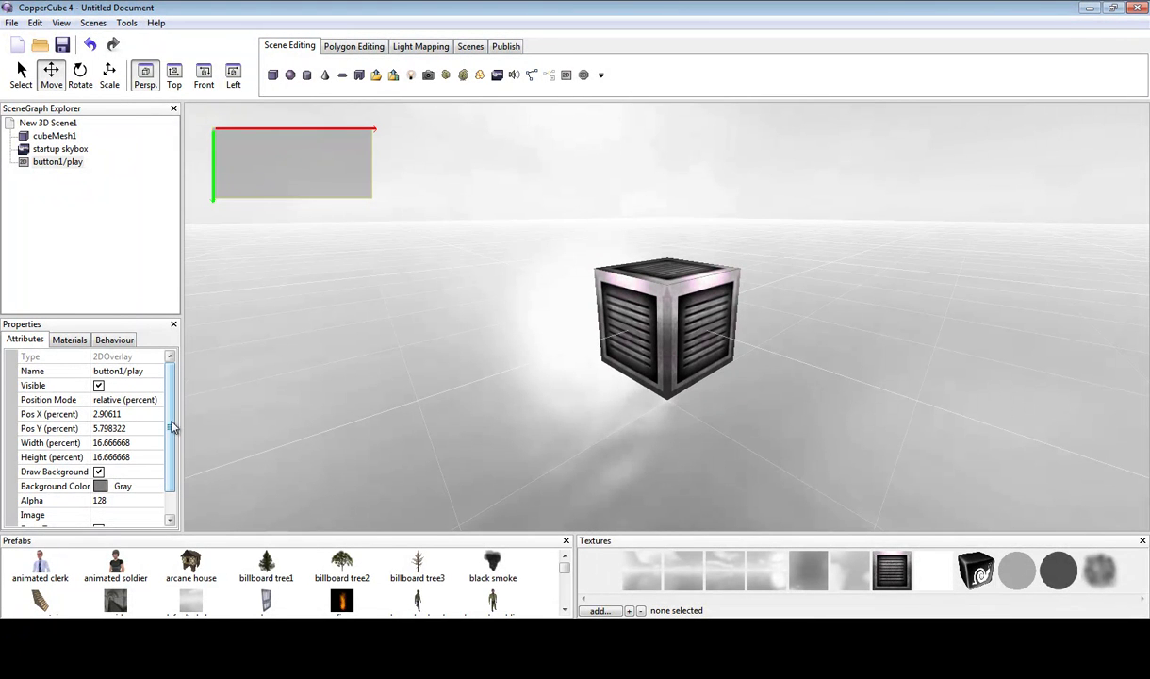
# Turn off the overlay's Draw Background and scale it up to about 22 by 15 percent
pyautogui.scroll(-1, 173, 411)
pyautogui.click(98, 442)
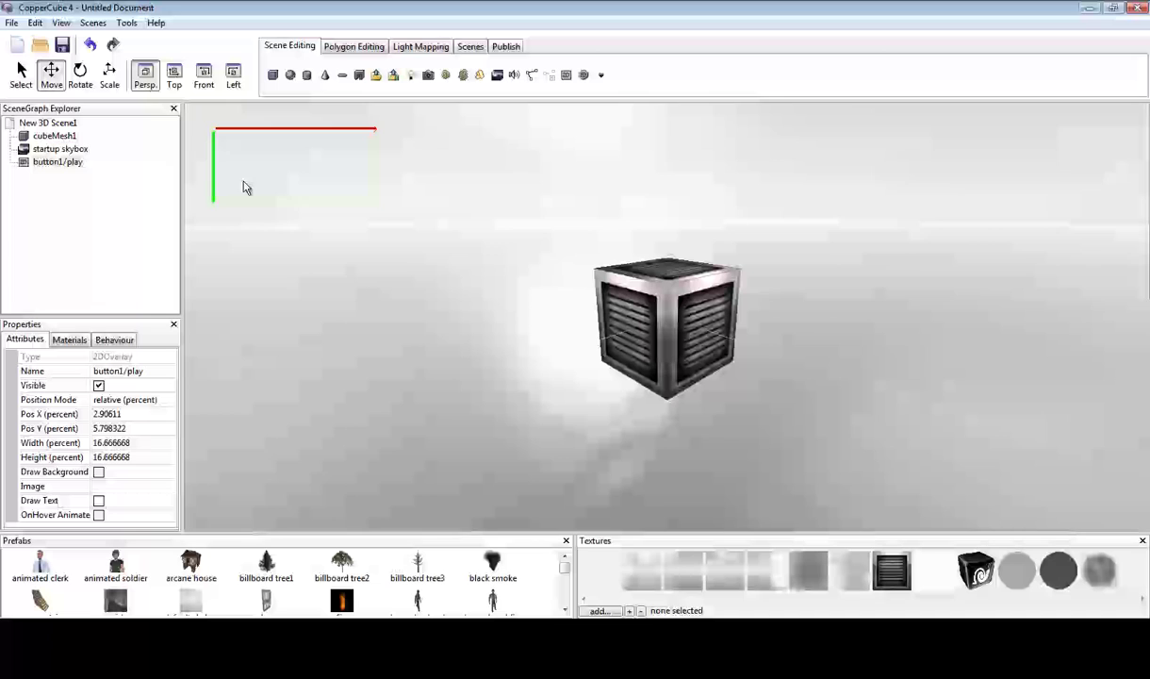
pyautogui.click(107, 77)
pyautogui.moveTo(372, 131); pyautogui.dragTo(406, 187)
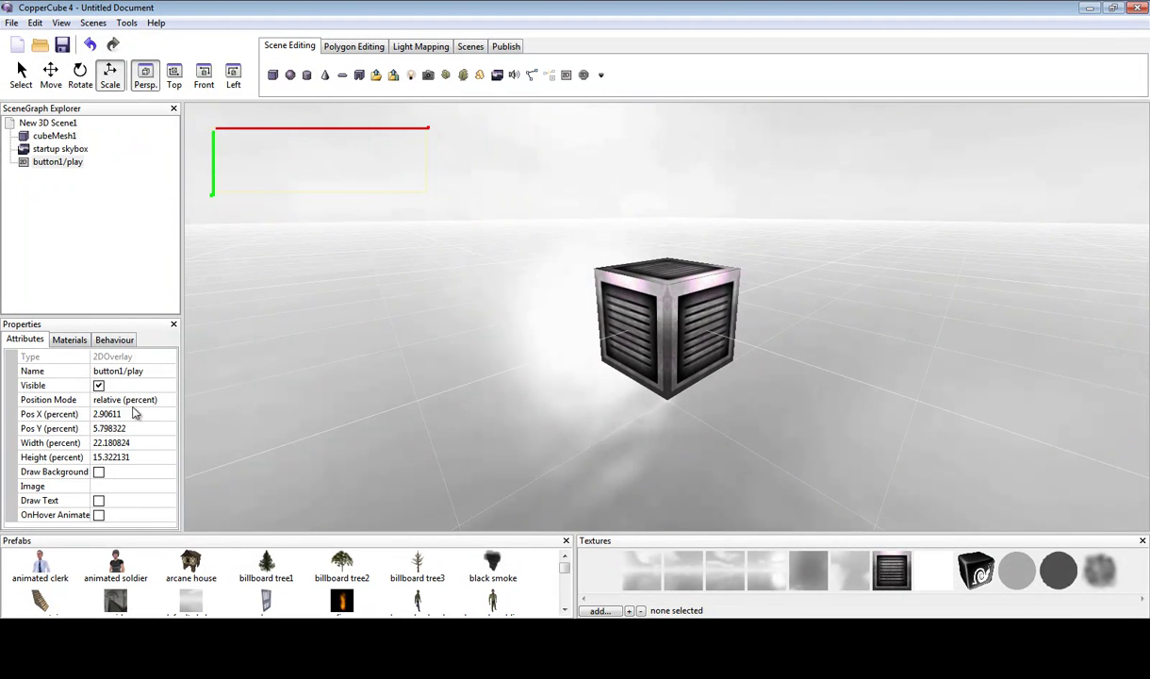
pyautogui.click(99, 472)
pyautogui.click(99, 472)
pyautogui.click(99, 472)
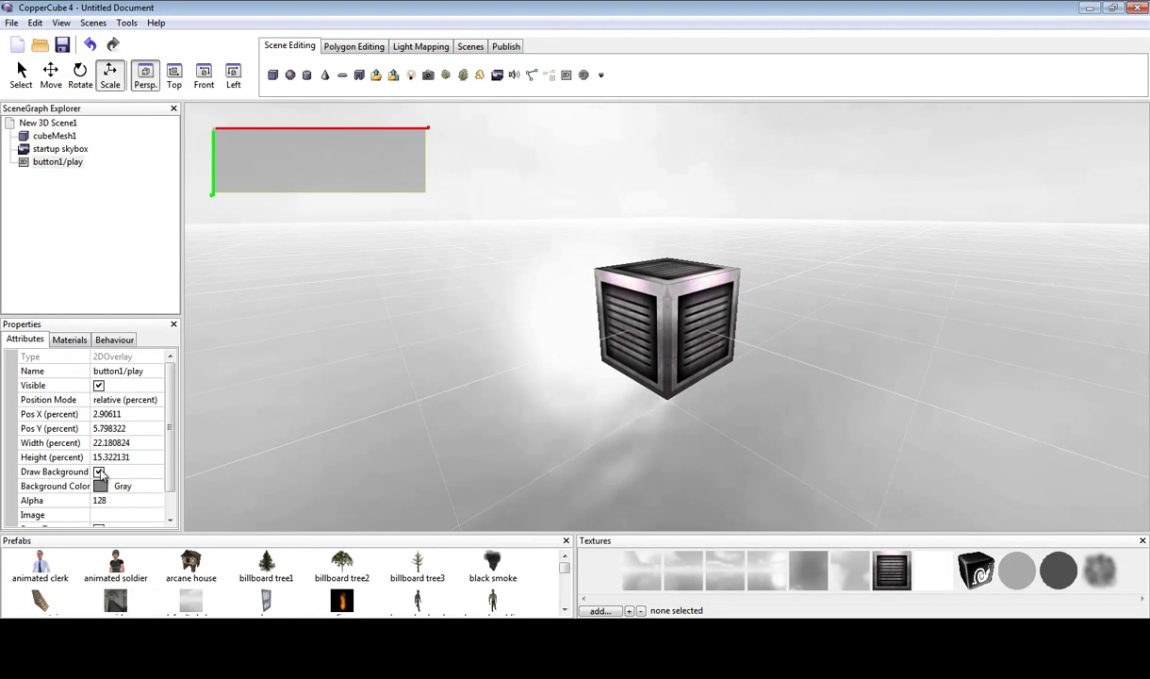
pyautogui.click(99, 473)
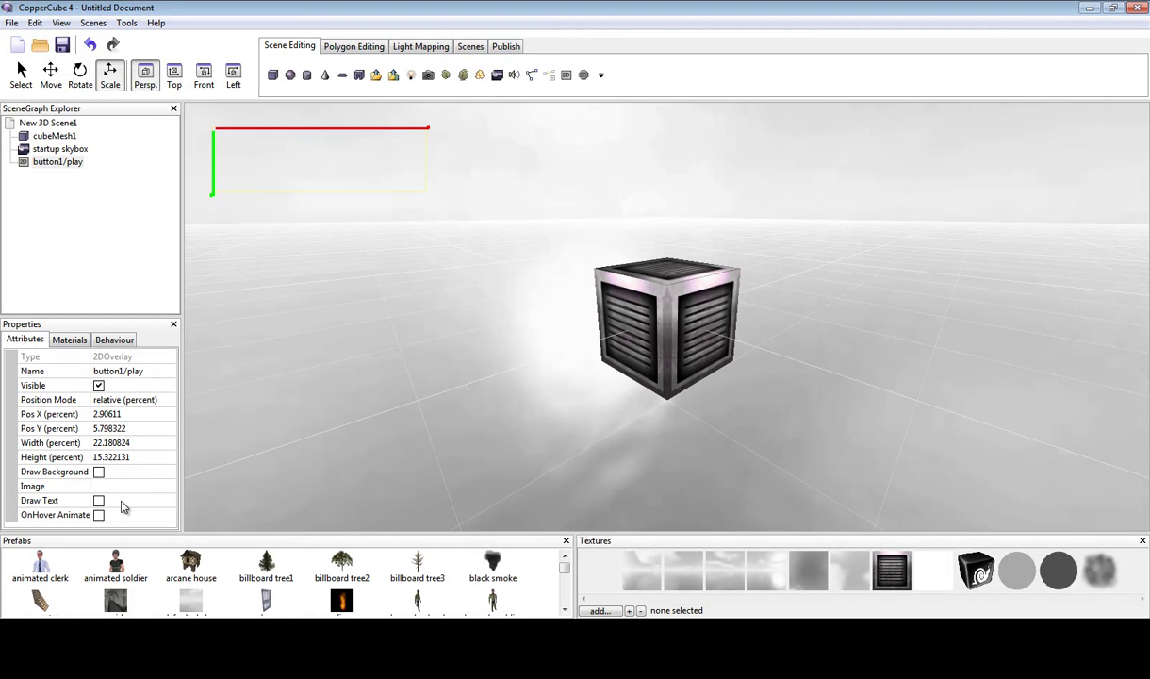
# Enable Draw Text on the overlay and bring up its Text editor dialog
pyautogui.click(99, 501)
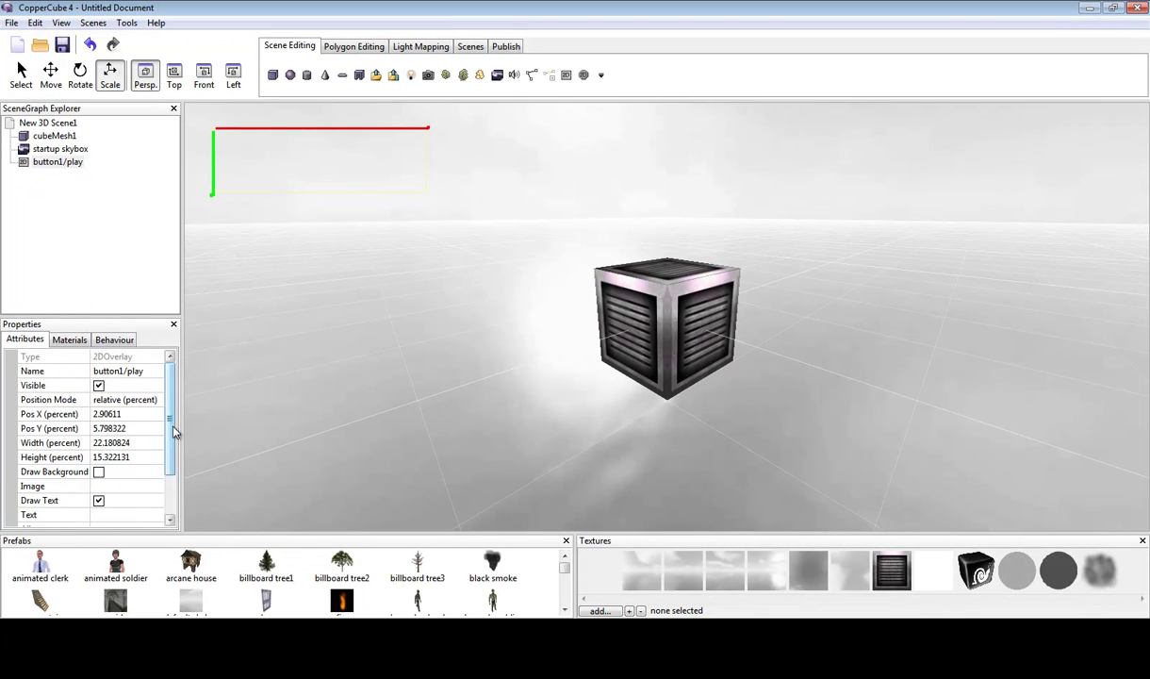
pyautogui.moveTo(174, 430); pyautogui.dragTo(177, 479)
pyautogui.click(140, 456)
pyautogui.click(157, 457)
pyautogui.moveTo(274, 245); pyautogui.dragTo(446, 211)
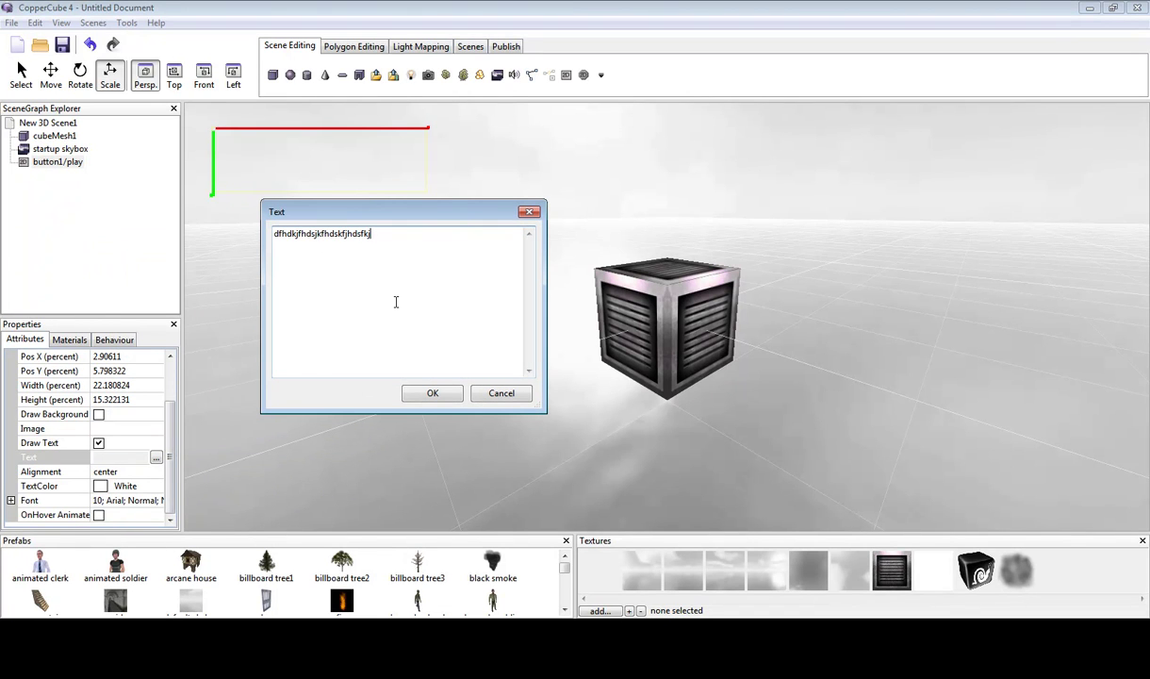
# Change the overlay text to PLAY and load metal_floor_03_r.jpg from disk as its Image
pyautogui.press('BackSpace')
pyautogui.press('BackSpace')
pyautogui.press('BackSpace')
pyautogui.press('BackSpace')
pyautogui.press('BackSpace')
pyautogui.press('BackSpace')
pyautogui.press('BackSpace')
pyautogui.press('BackSpace')
pyautogui.press('BackSpace')
pyautogui.press('BackSpace')
pyautogui.press('BackSpace')
pyautogui.press('BackSpace')
pyautogui.press('BackSpace')
pyautogui.press('BackSpace')
pyautogui.press('BackSpace')
pyautogui.press('BackSpace')
pyautogui.click(432, 393)
pyautogui.click(143, 427)
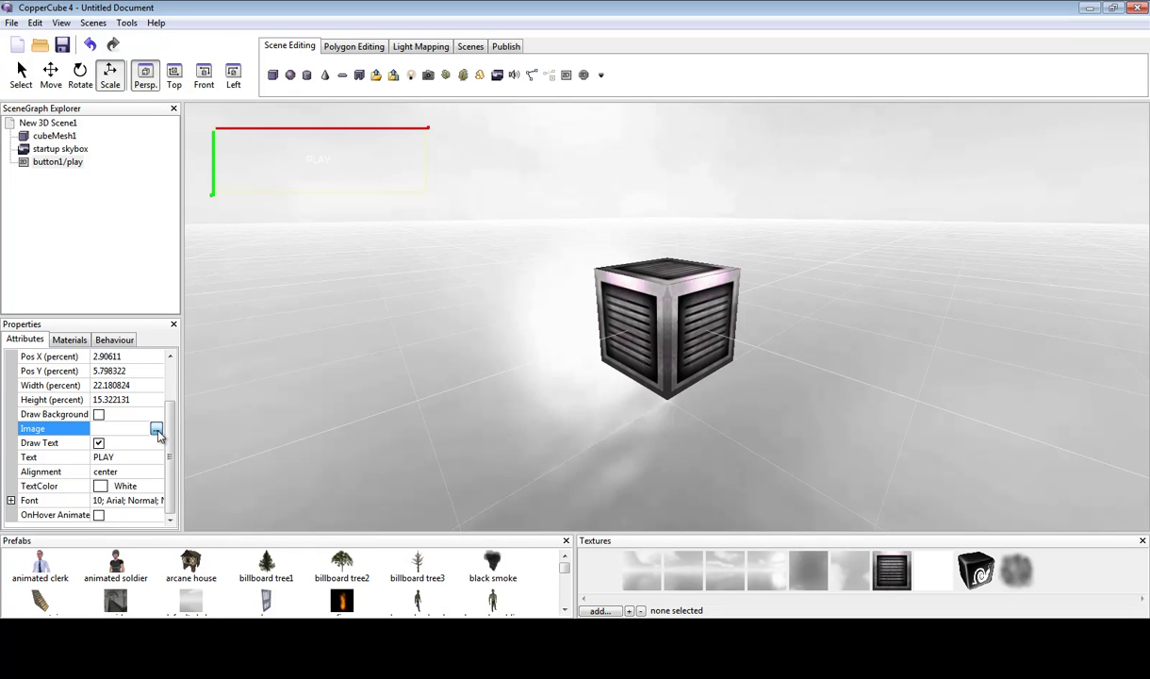
pyautogui.click(157, 429)
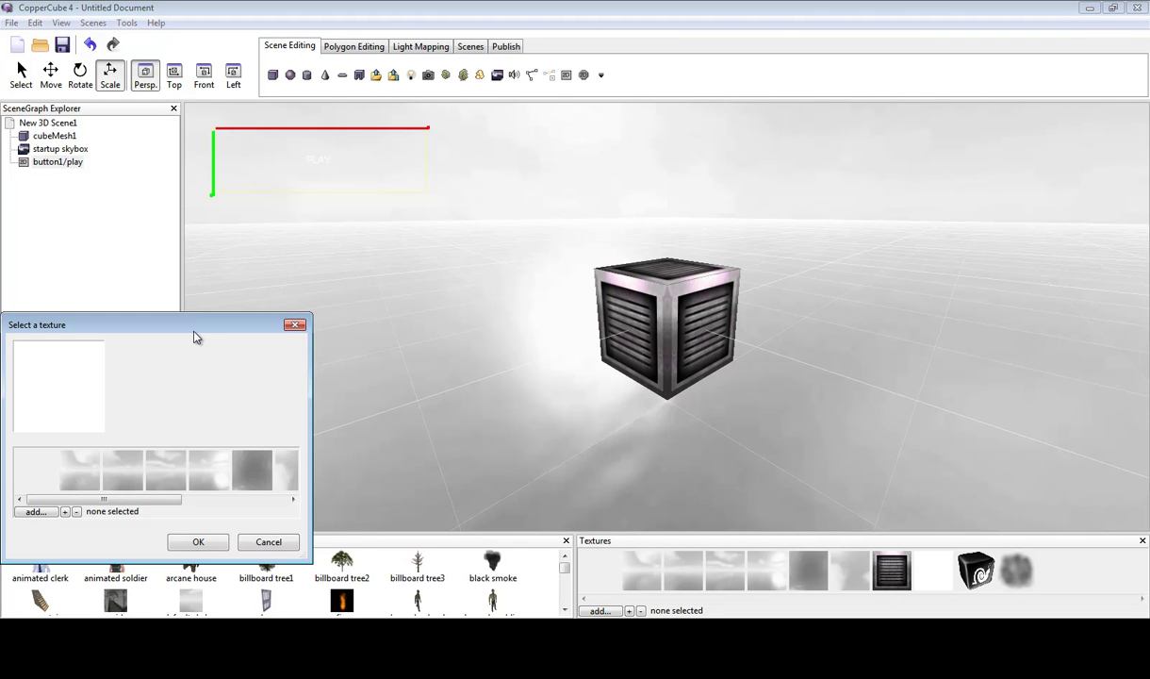
pyautogui.moveTo(198, 325); pyautogui.dragTo(399, 192)
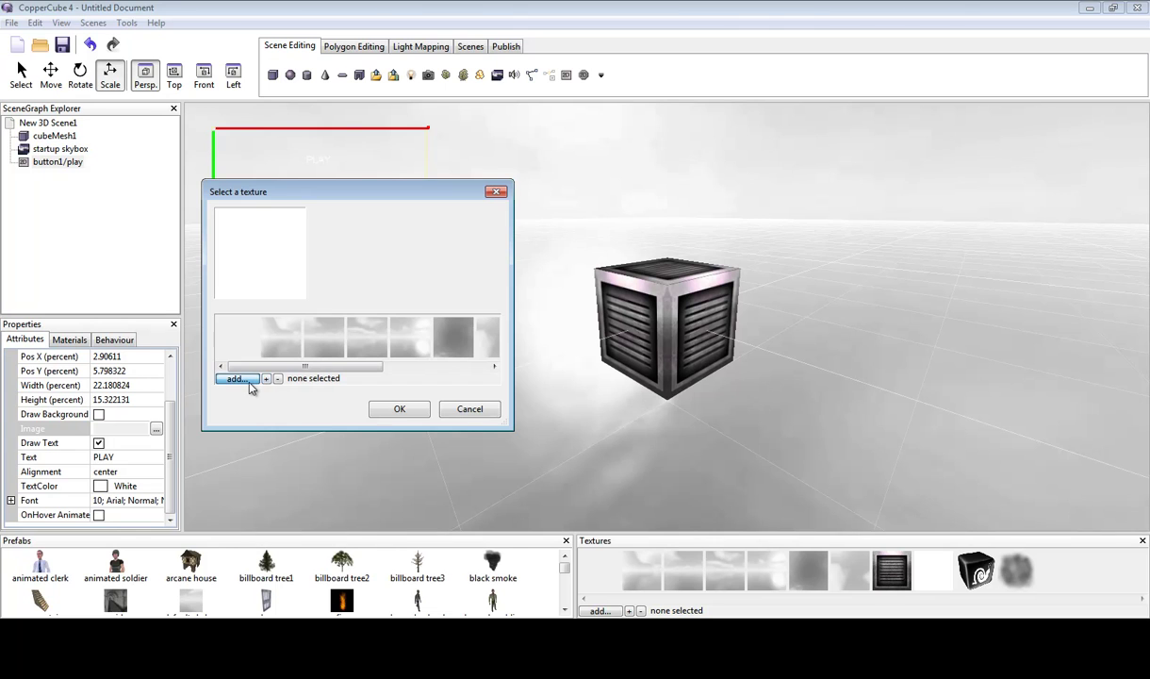
pyautogui.click(248, 381)
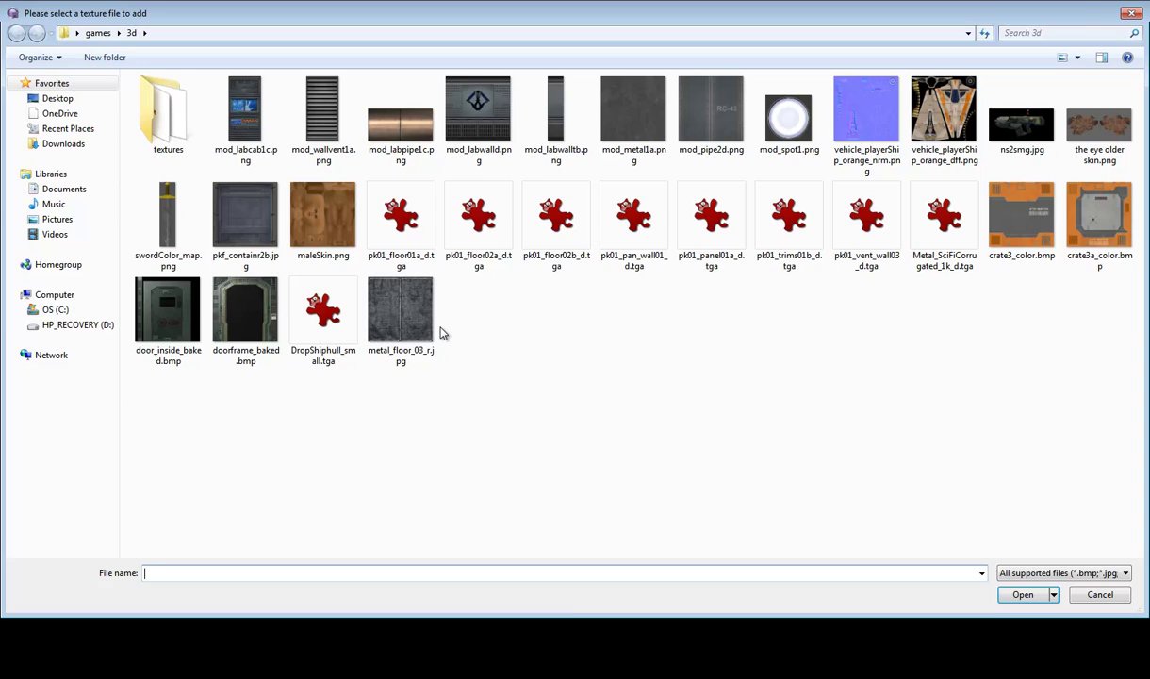
pyautogui.doubleClick(400, 311)
pyautogui.click(398, 405)
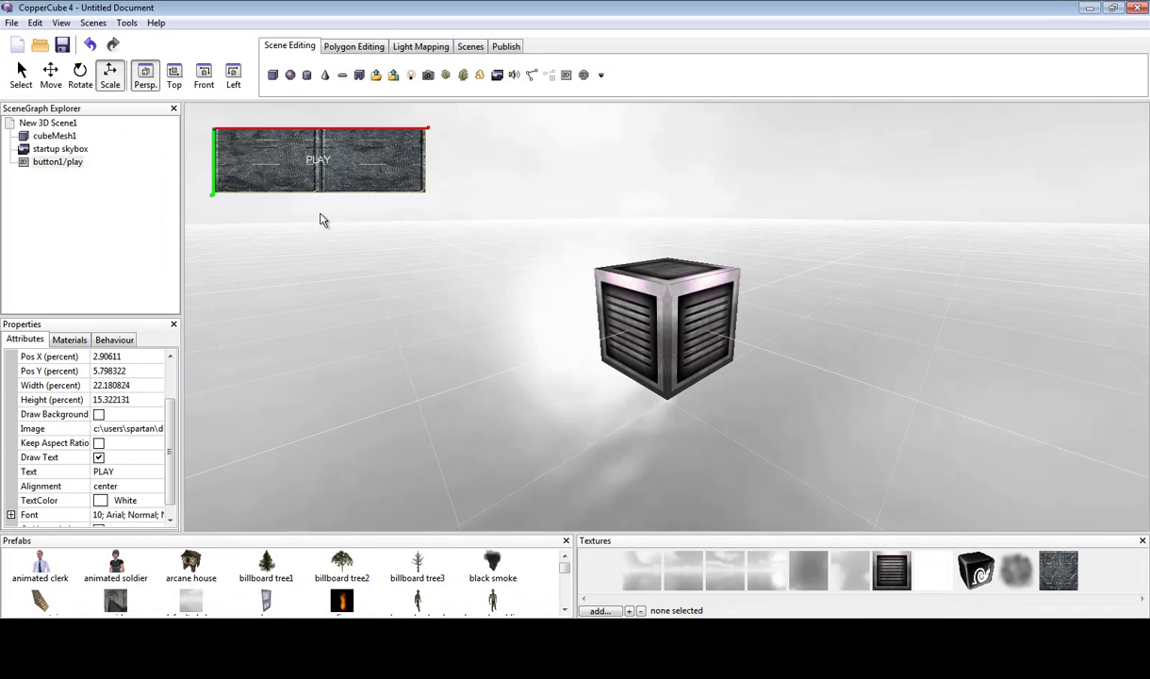
pyautogui.scroll(-1, 169, 488)
# Keep the PLAY label's Alignment set to center
pyautogui.click(137, 458)
pyautogui.click(126, 471)
pyautogui.click(156, 471)
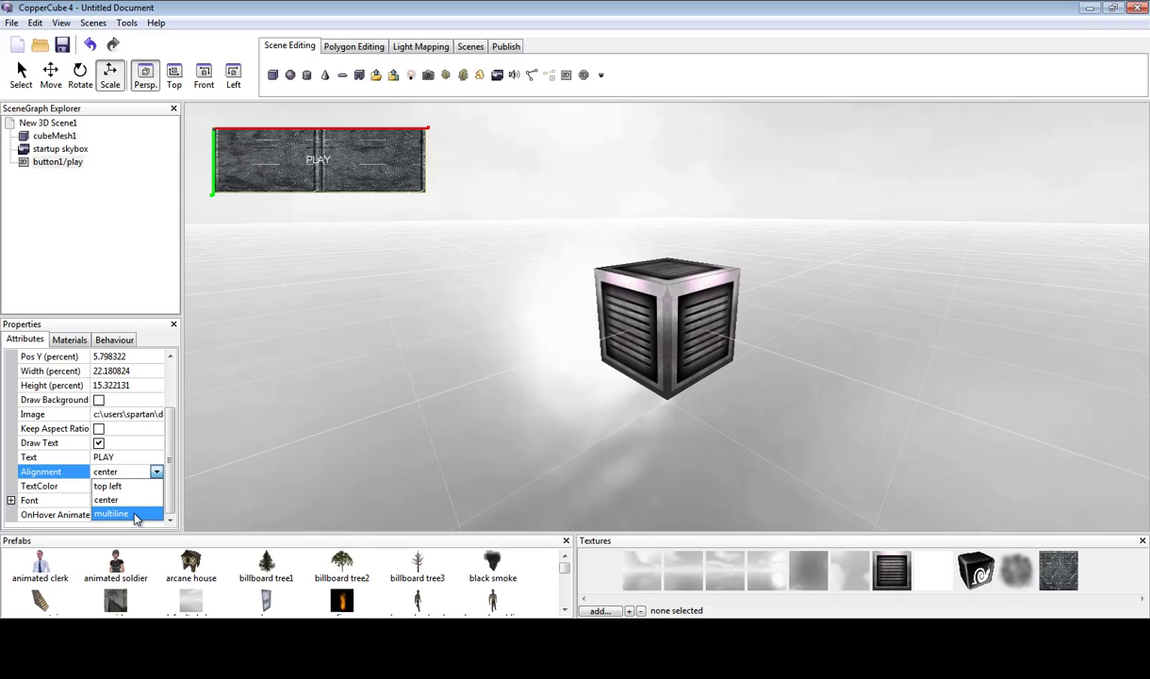
pyautogui.click(164, 456)
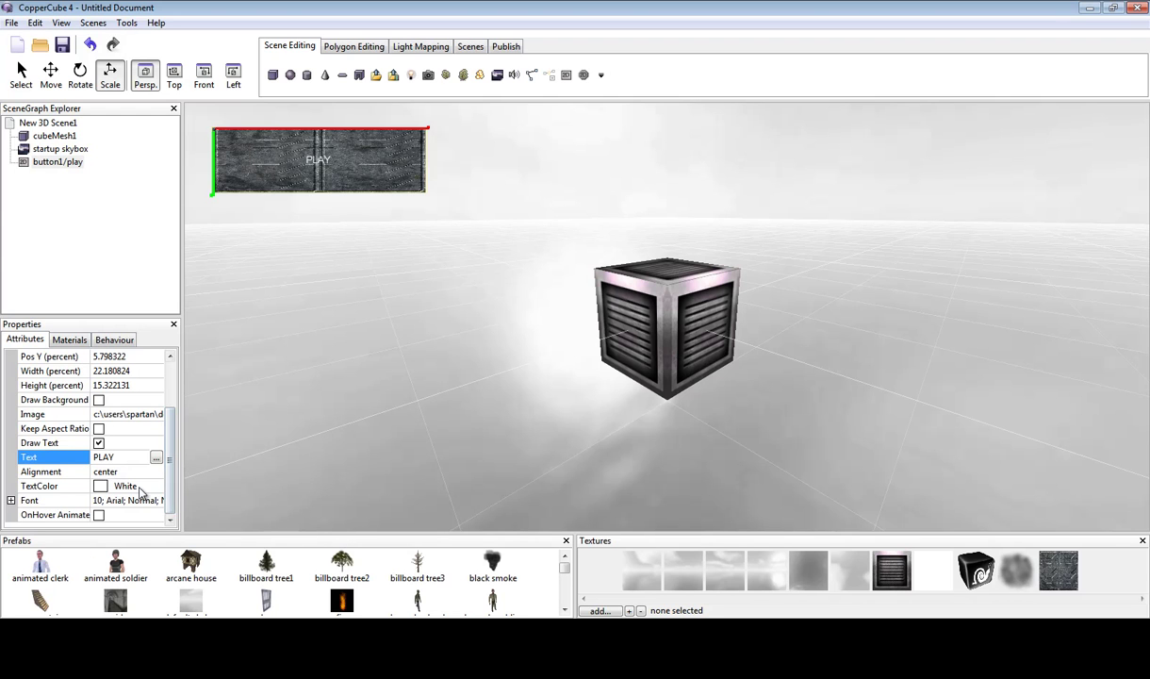
# Set the label's TextColor to black, then change it back to white
pyautogui.click(155, 488)
pyautogui.click(156, 487)
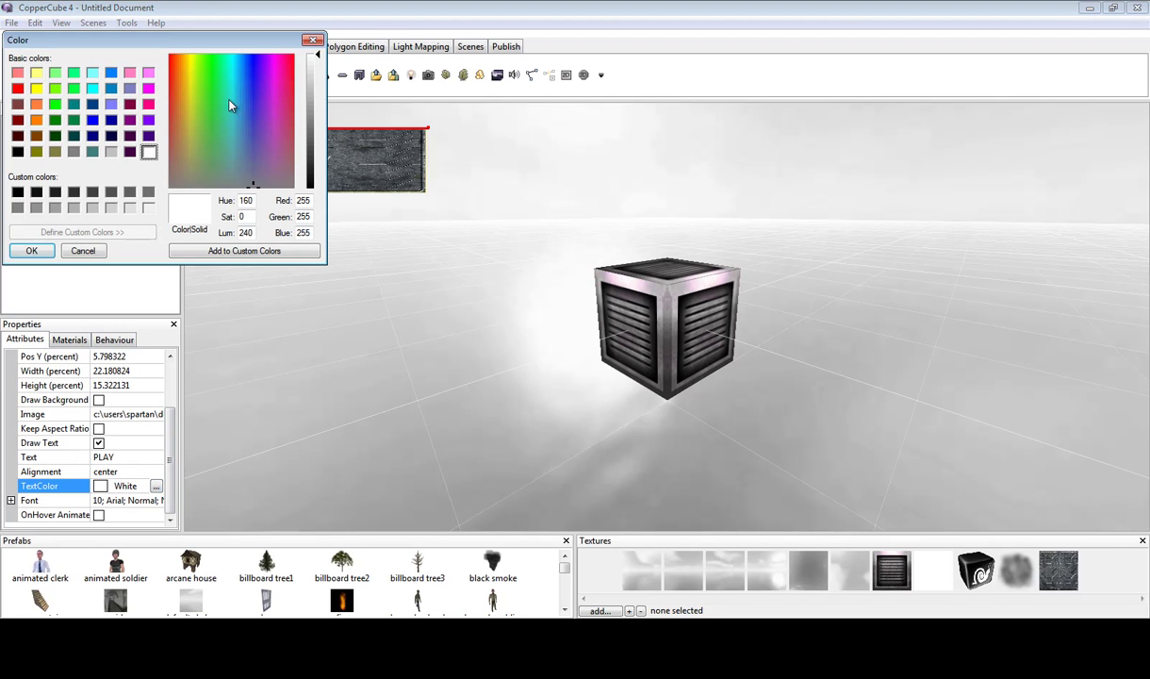
pyautogui.moveTo(229, 105); pyautogui.dragTo(298, 198)
pyautogui.moveTo(306, 121); pyautogui.dragTo(310, 188)
pyautogui.click(32, 253)
pyautogui.click(156, 486)
pyautogui.moveTo(172, 56); pyautogui.dragTo(160, 49)
pyautogui.moveTo(318, 111); pyautogui.dragTo(306, 54)
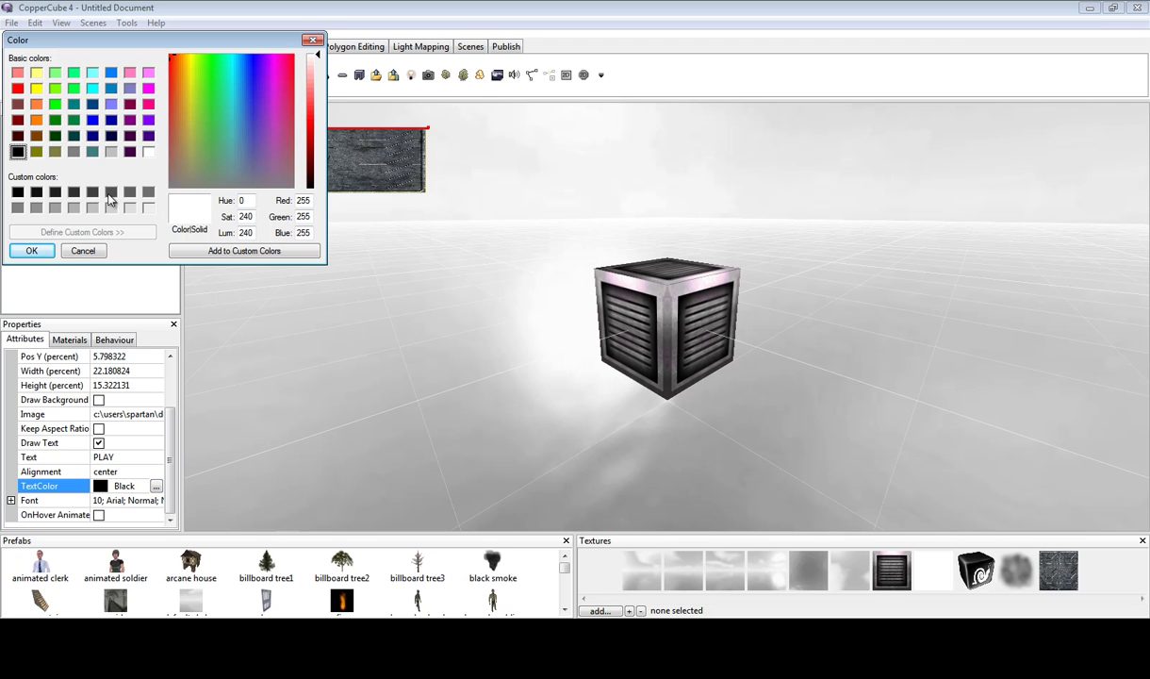
pyautogui.click(37, 251)
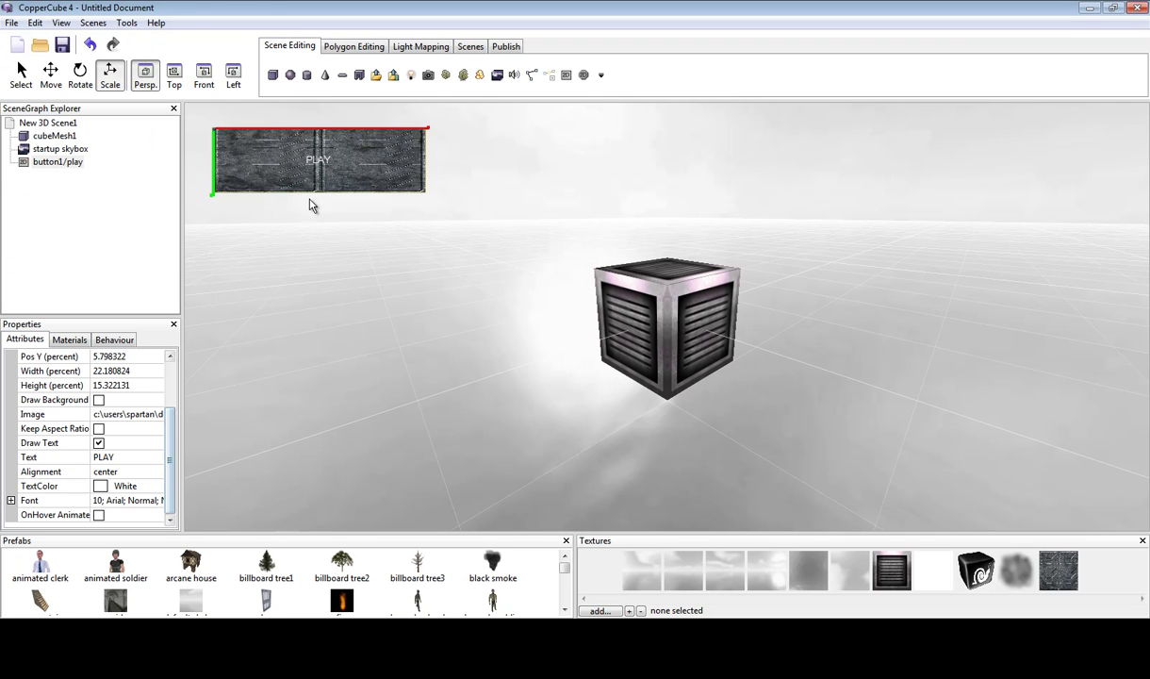
# Bring up the Font dialog for the label and move it toward the centre
pyautogui.click(151, 502)
pyautogui.click(155, 501)
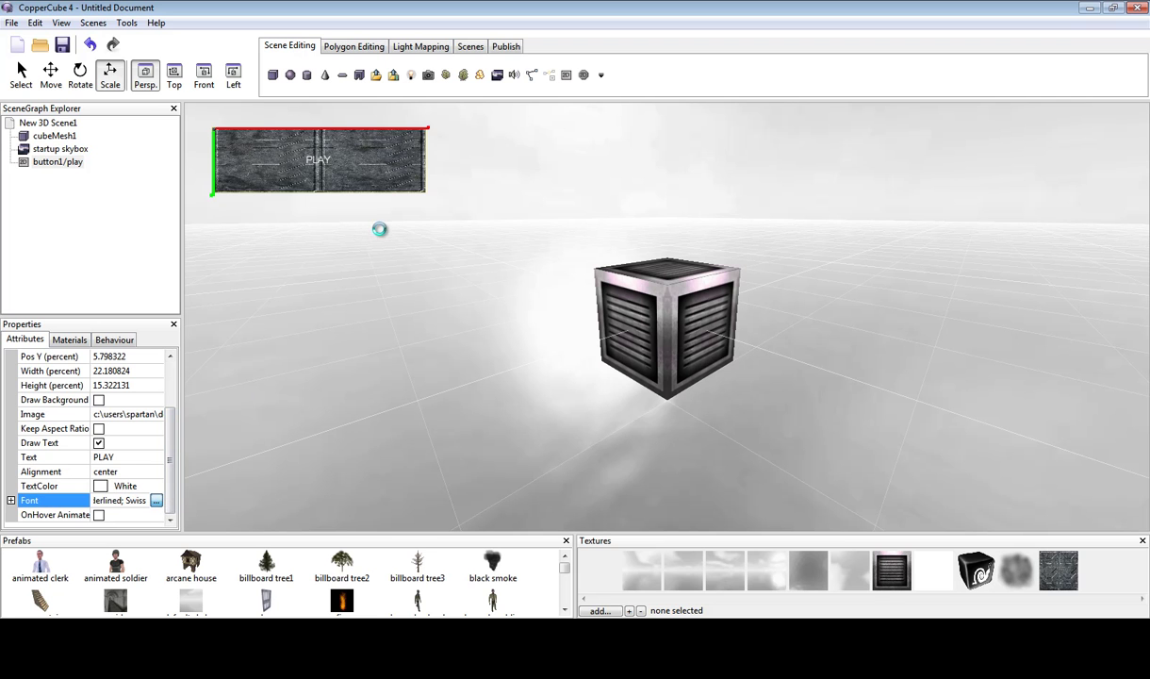
pyautogui.moveTo(234, 120); pyautogui.dragTo(622, 139)
# Set the PLAY label font to Coalition Medium at size 24
pyautogui.click(482, 259)
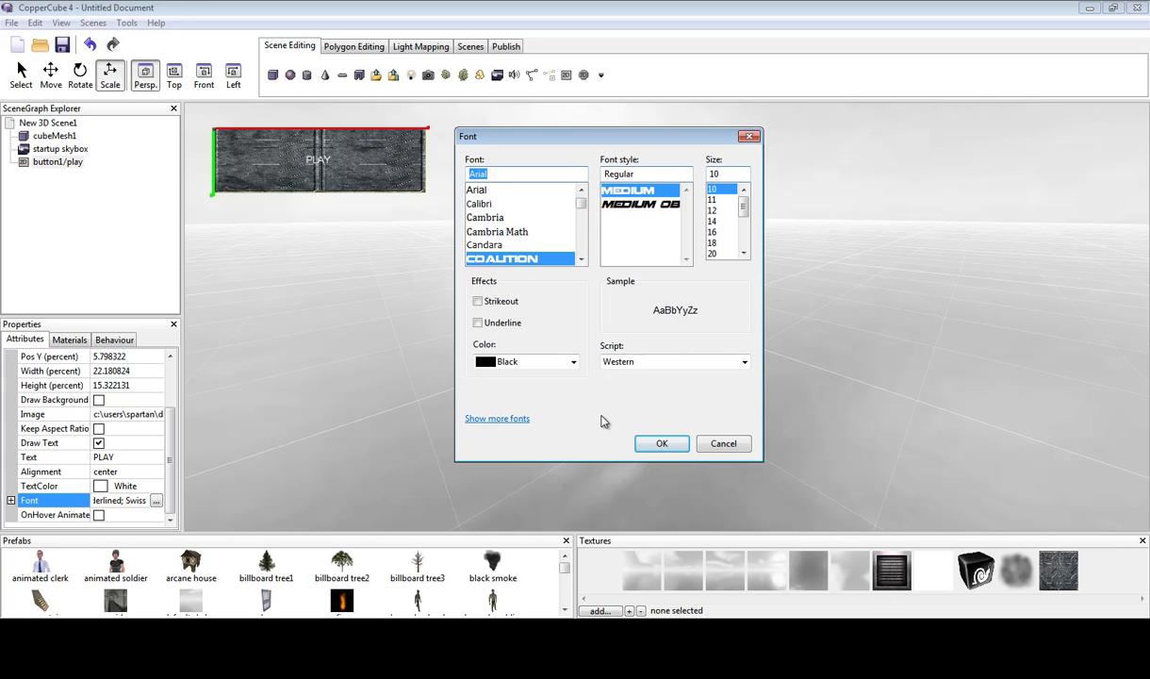
pyautogui.click(728, 253)
pyautogui.click(743, 253)
pyautogui.click(744, 254)
pyautogui.click(712, 243)
pyautogui.click(659, 444)
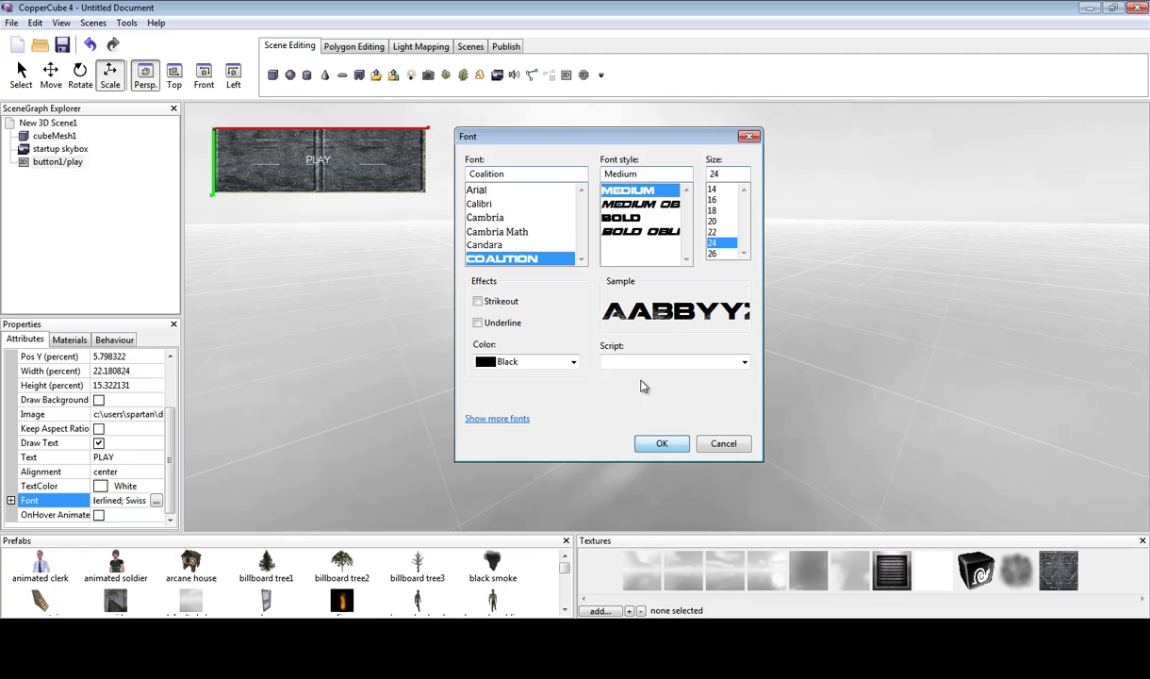
pyautogui.click(663, 444)
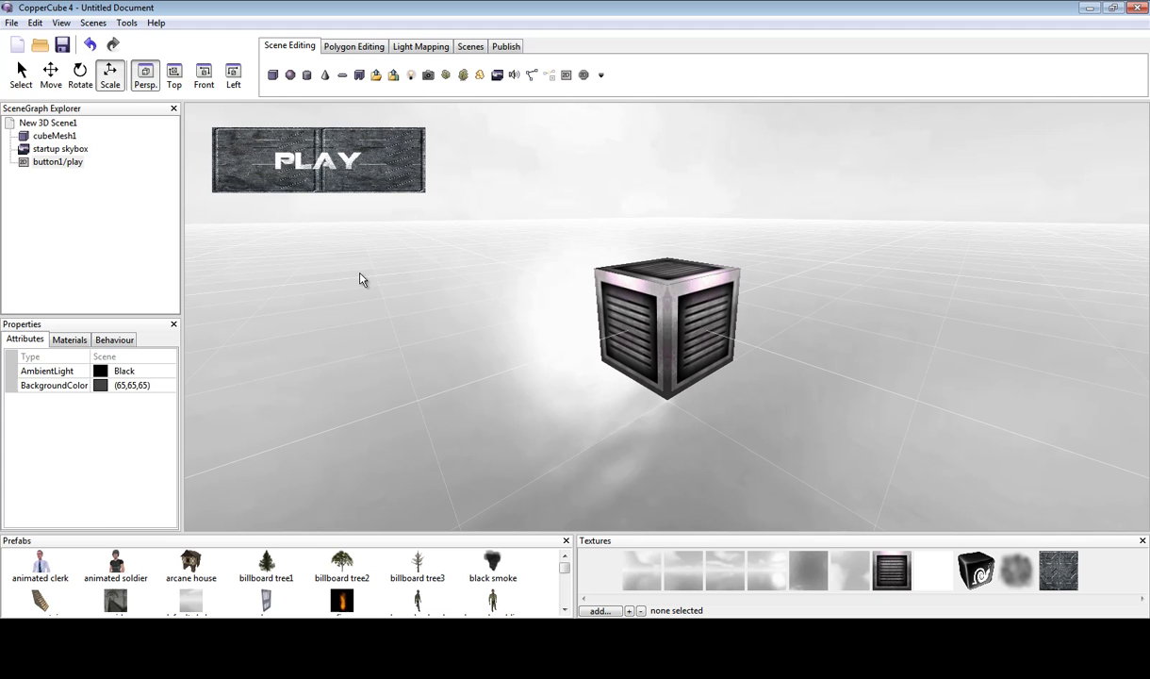
# Change the PLAY label's TextColor to cyan (56,214,226)
pyautogui.click(321, 177)
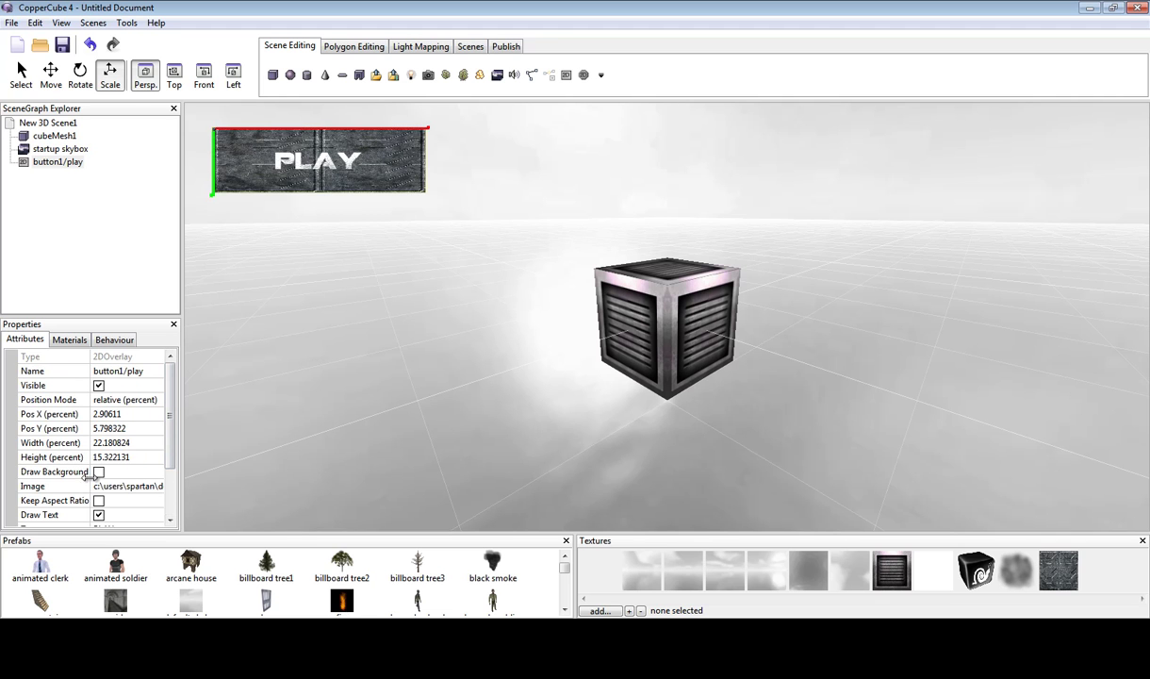
pyautogui.moveTo(170, 439); pyautogui.dragTo(170, 487)
pyautogui.click(132, 485)
pyautogui.click(156, 486)
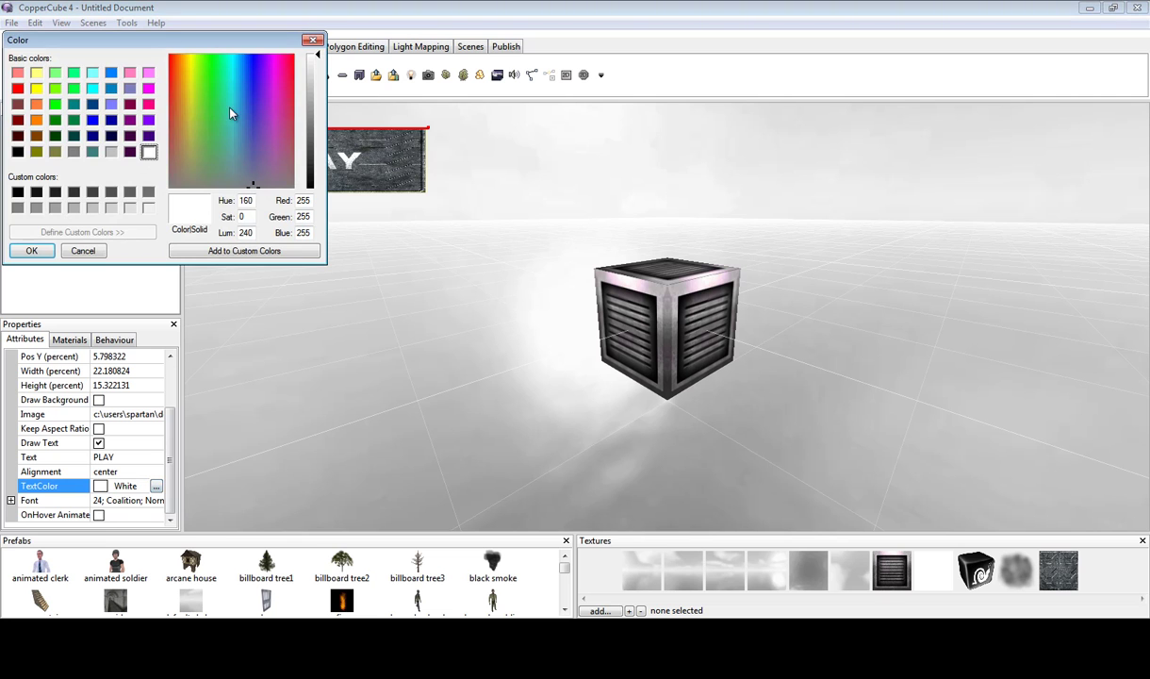
pyautogui.moveTo(230, 113); pyautogui.dragTo(234, 85)
pyautogui.click(318, 122)
pyautogui.moveTo(318, 122)
pyautogui.mouseDown()
pyautogui.moveTo(317, 106)
pyautogui.moveTo(320, 129)
pyautogui.mouseUp()
pyautogui.moveTo(226, 132); pyautogui.dragTo(233, 89)
pyautogui.click(314, 116)
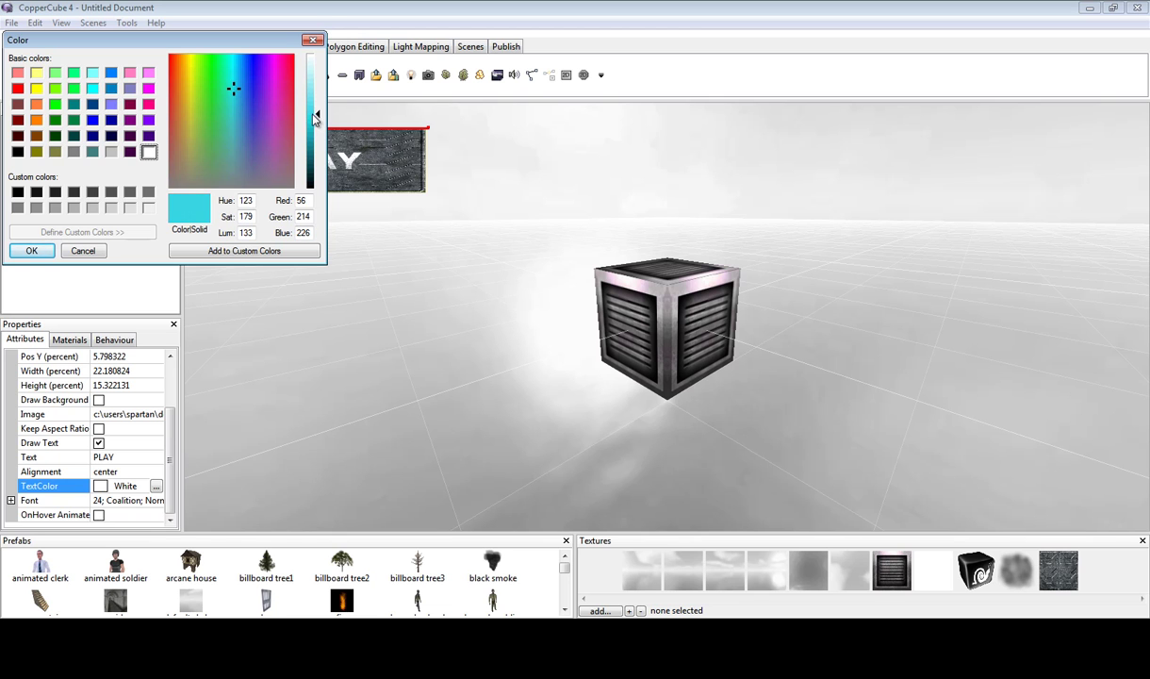
pyautogui.click(31, 251)
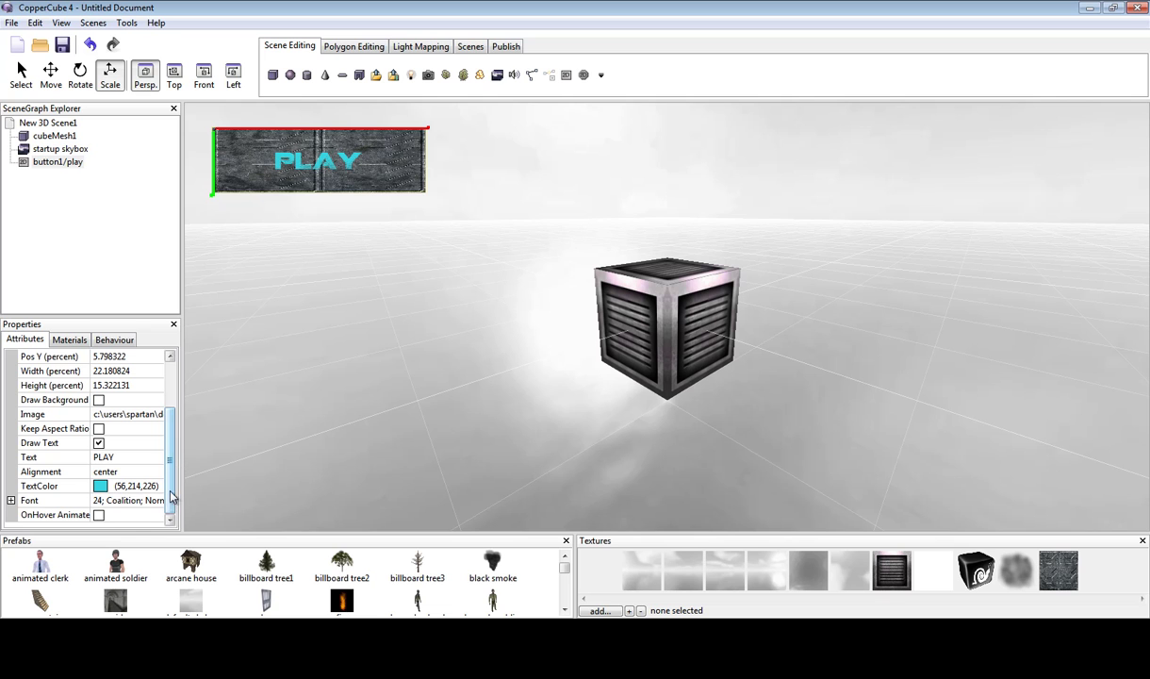
pyautogui.click(110, 501)
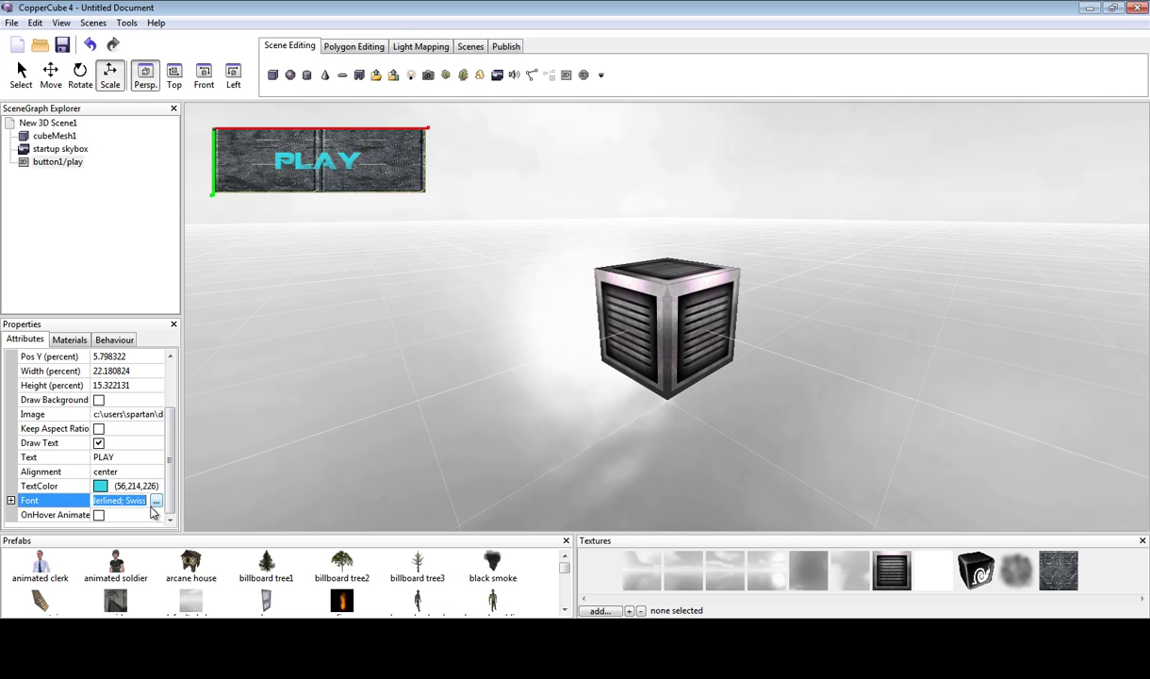
# Enable hover effects and set the OnHover text colour to White
pyautogui.click(98, 514)
pyautogui.scroll(-1, 94, 495)
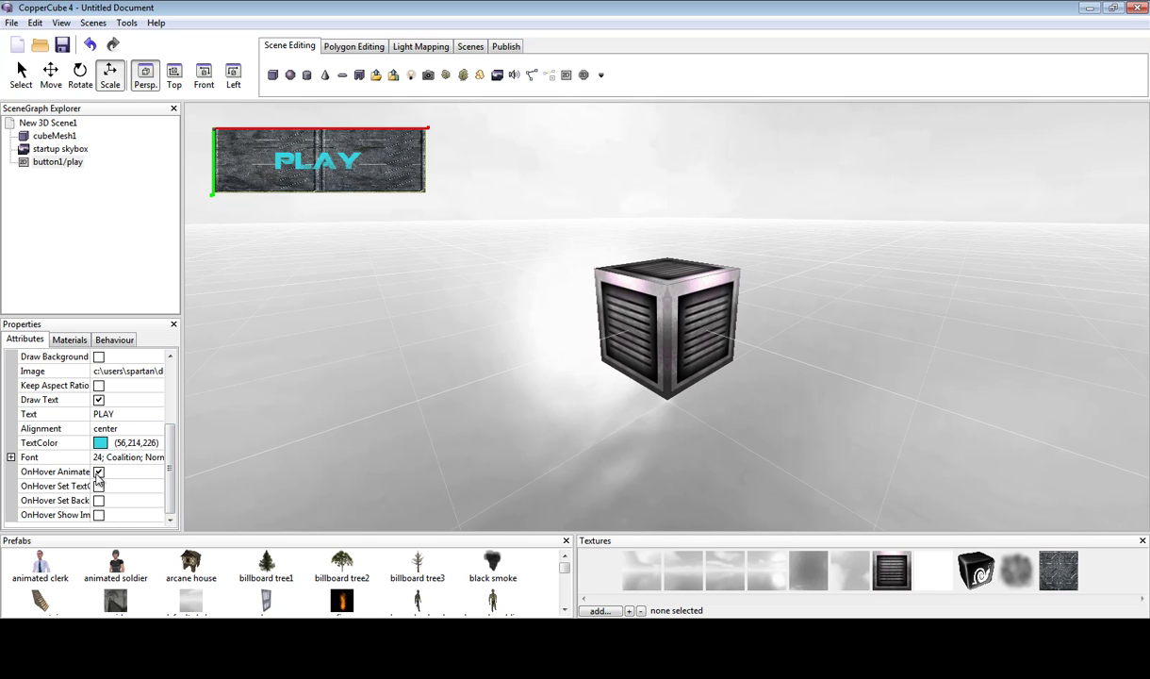
pyautogui.scroll(1, 99, 478)
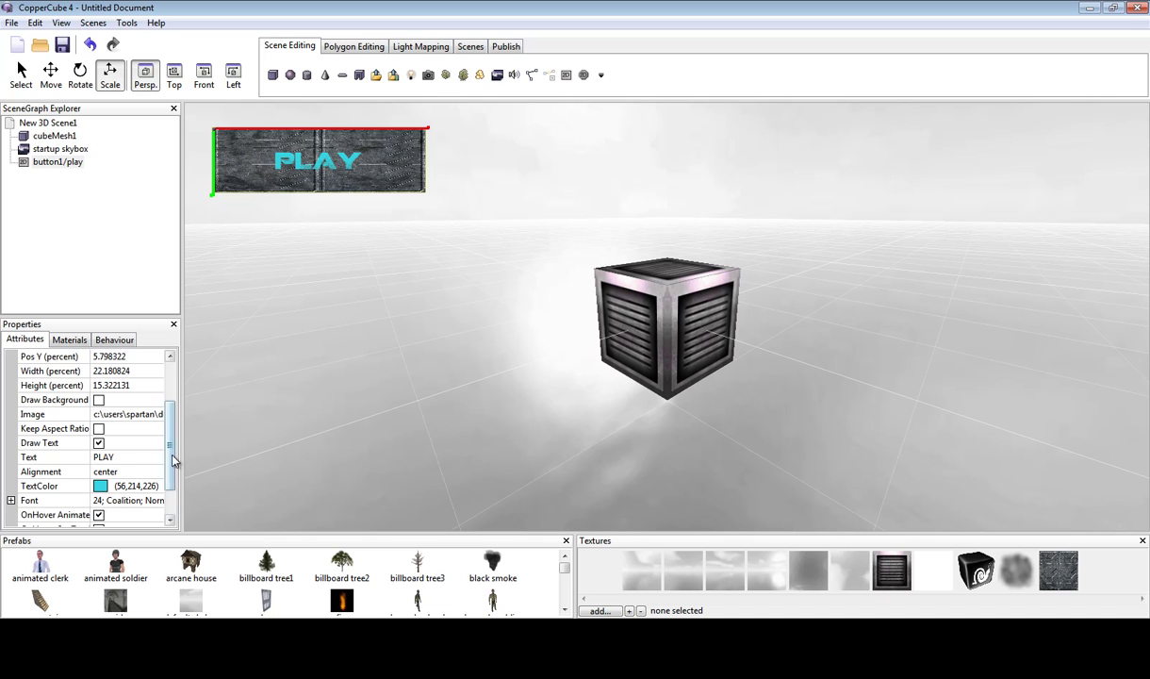
pyautogui.scroll(-1, 100, 509)
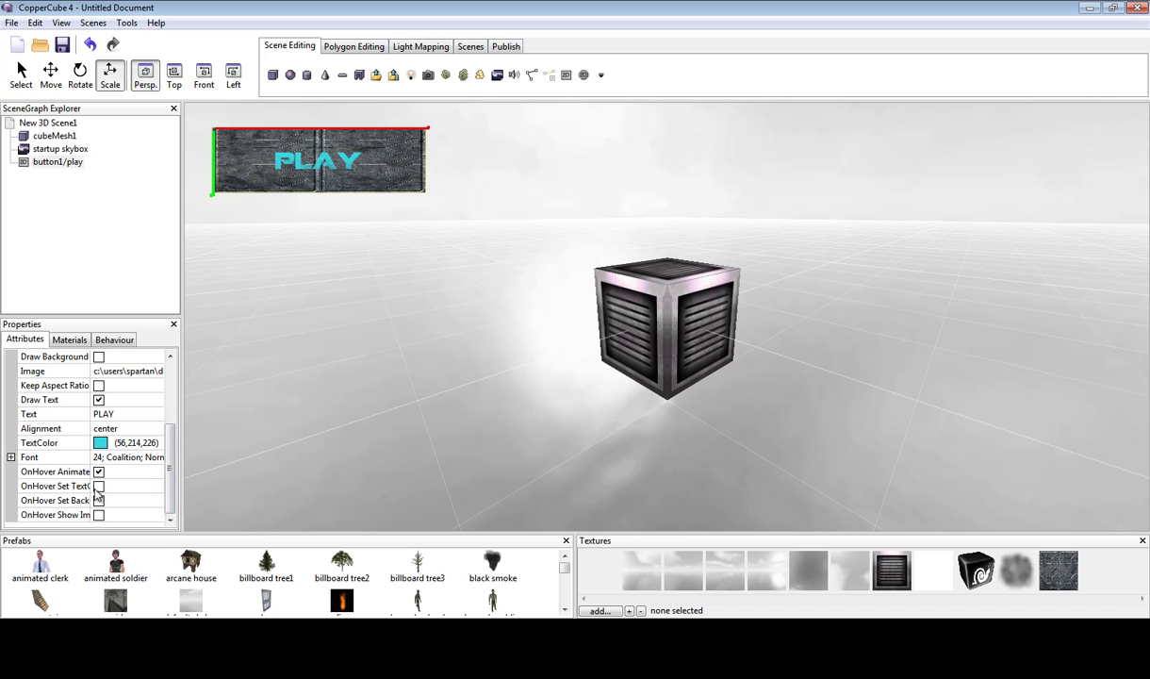
pyautogui.click(98, 487)
pyautogui.click(117, 500)
pyautogui.click(156, 500)
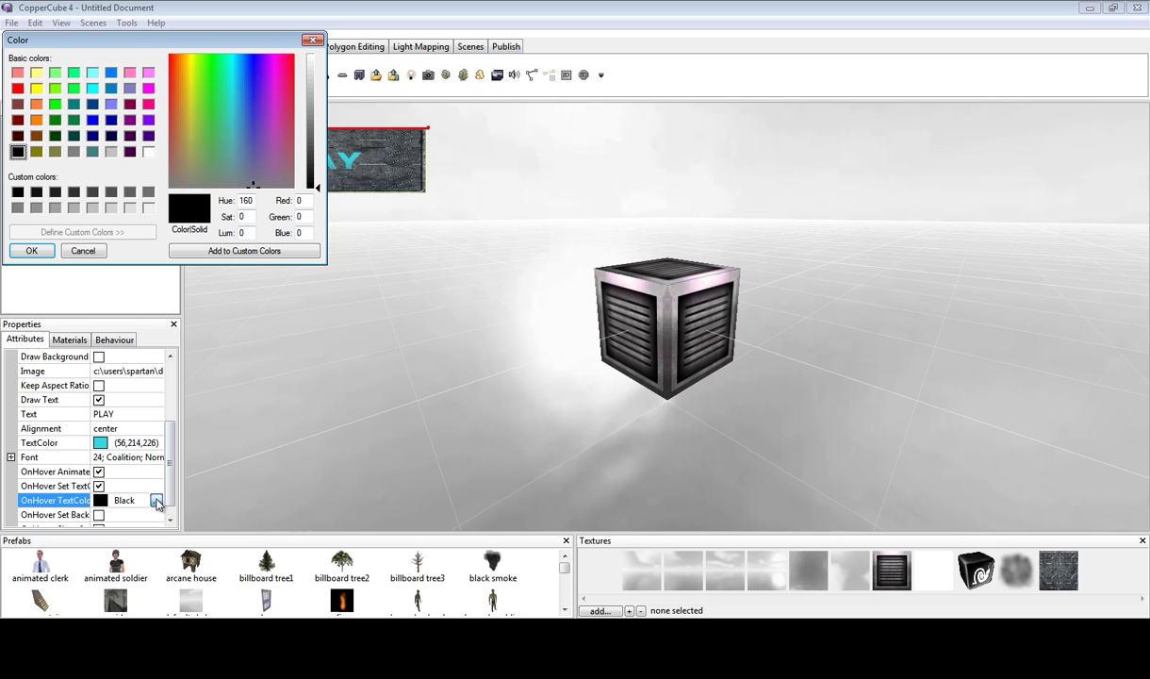
pyautogui.moveTo(236, 188); pyautogui.dragTo(300, 68)
pyautogui.click(310, 57)
pyautogui.click(32, 250)
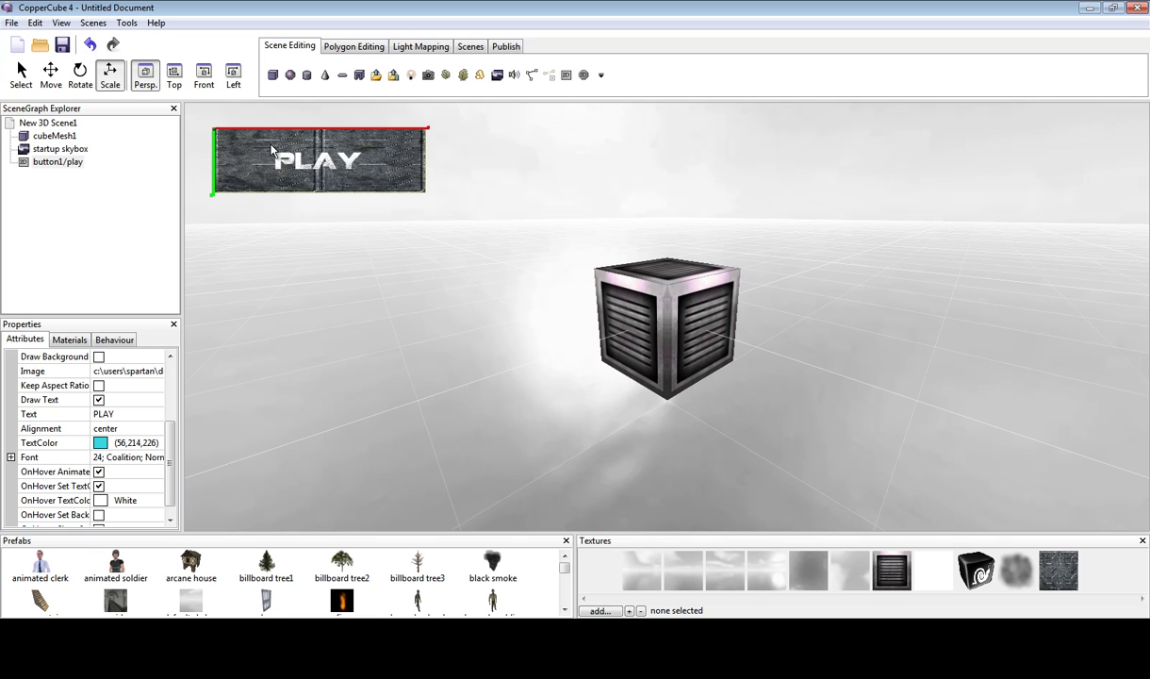
# Check then uncheck OnHover Set Background so the background stays unchanged on hover
pyautogui.scroll(-1, 159, 489)
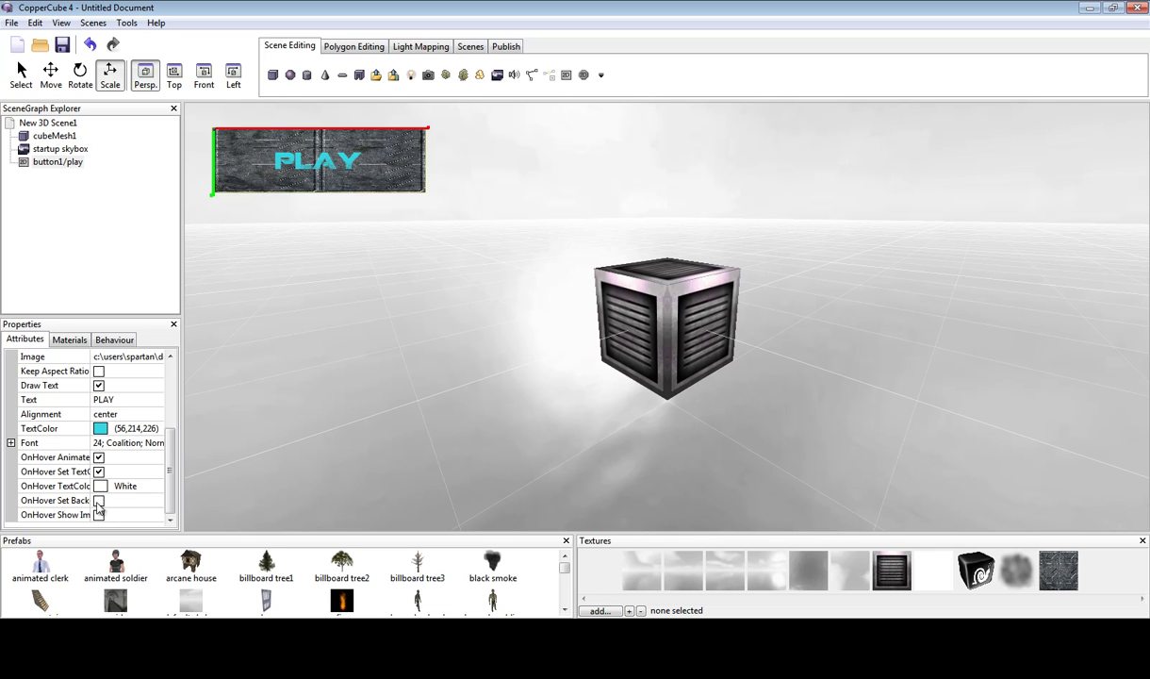
pyautogui.click(98, 501)
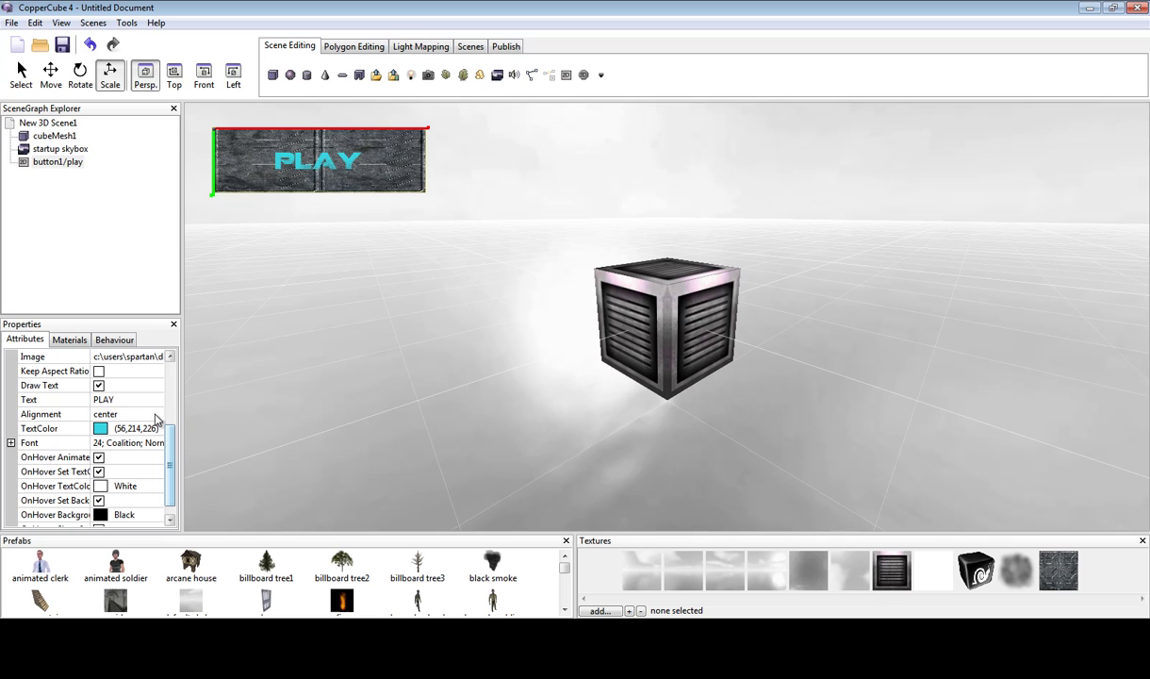
pyautogui.scroll(-1, 162, 495)
pyautogui.click(98, 485)
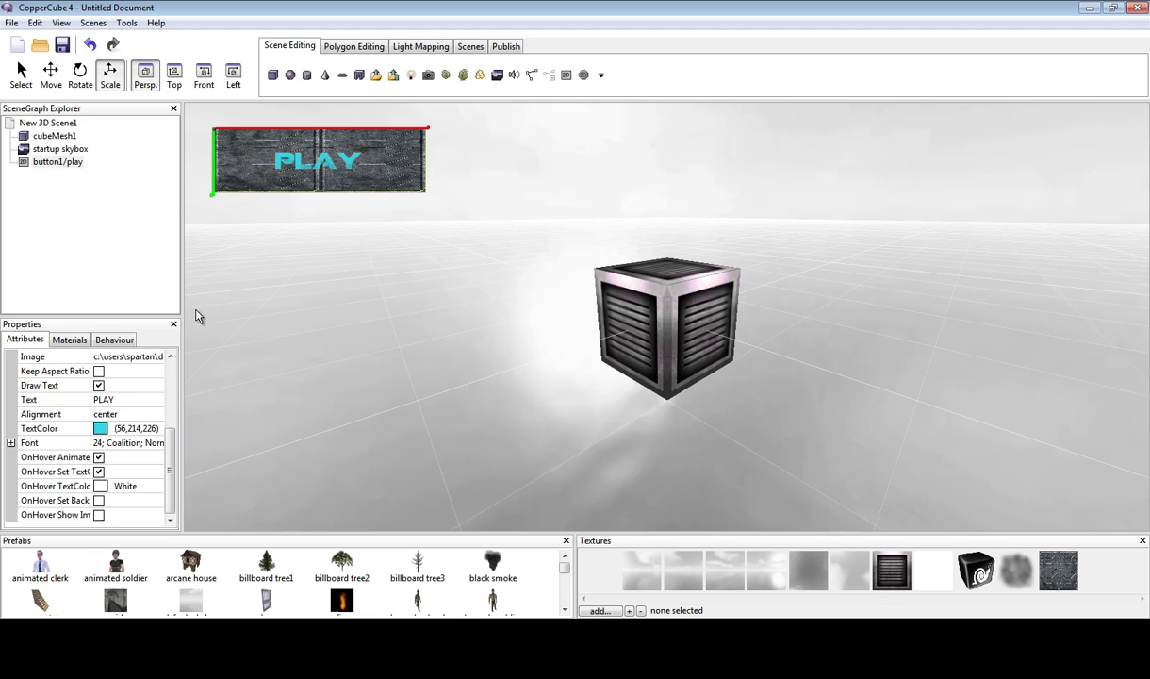
# Select the cube and add a 'When clicked' event behaviour to it
pyautogui.click(69, 340)
pyautogui.click(114, 340)
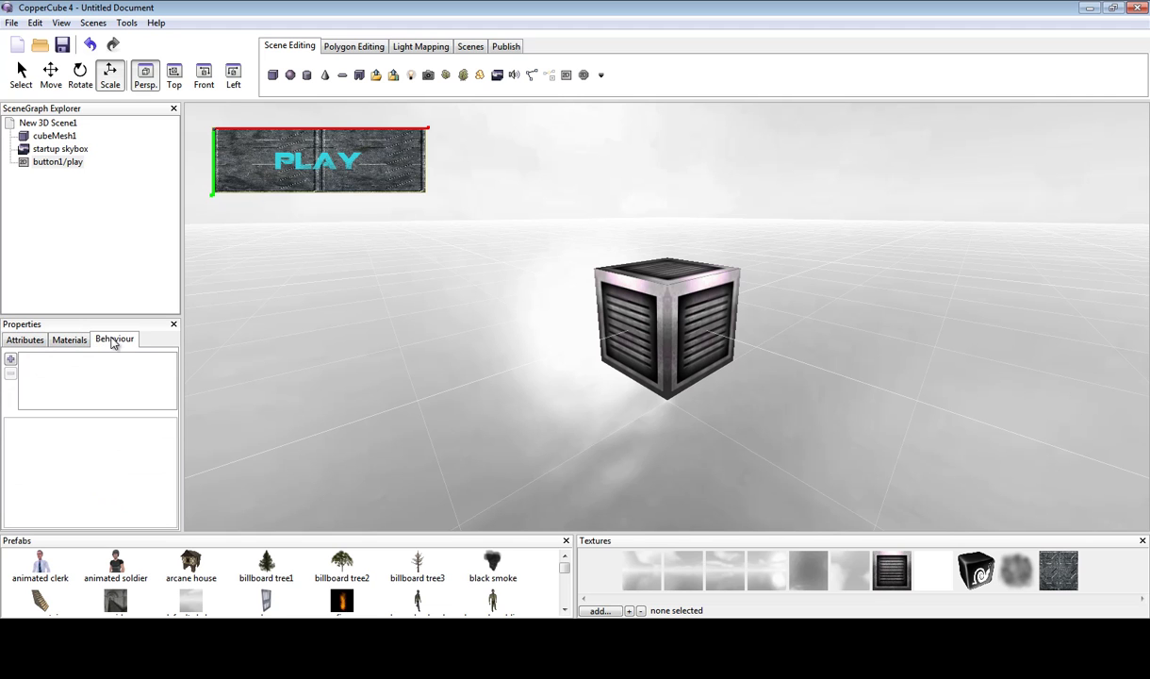
pyautogui.click(10, 358)
pyautogui.click(651, 354)
pyautogui.click(11, 360)
pyautogui.moveTo(77, 482)
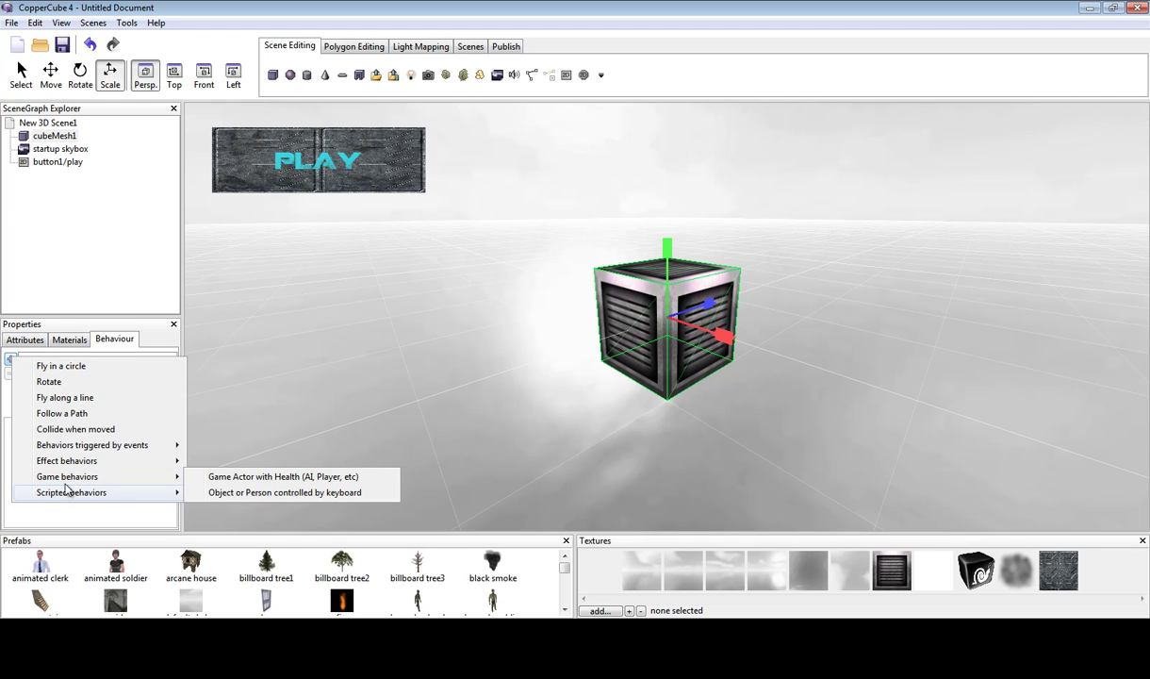
pyautogui.moveTo(167, 447)
pyautogui.click(233, 448)
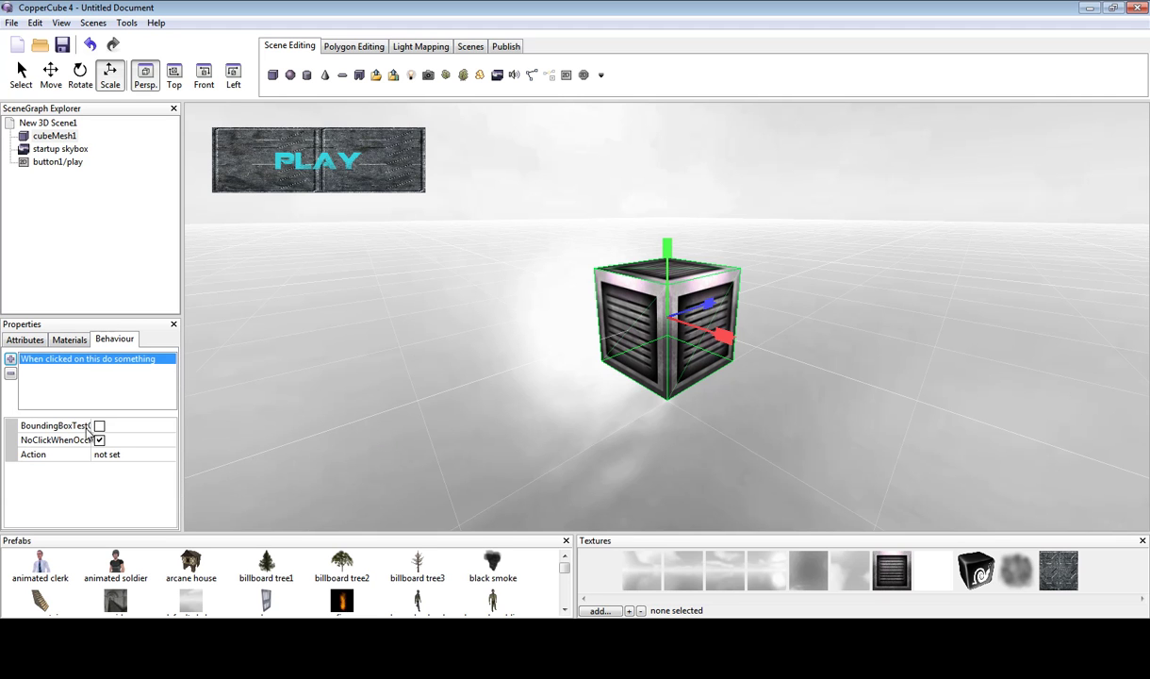
# Add a Change rotation action to the click, keeping absolute rotation type
pyautogui.click(114, 453)
pyautogui.click(169, 454)
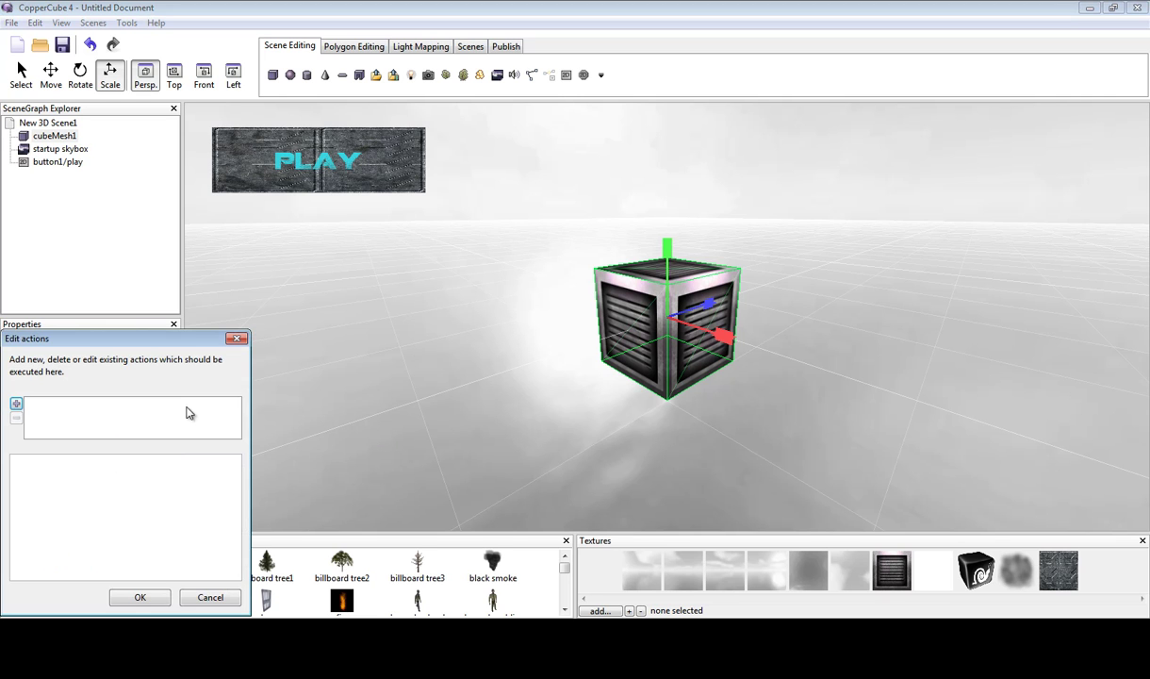
pyautogui.click(16, 404)
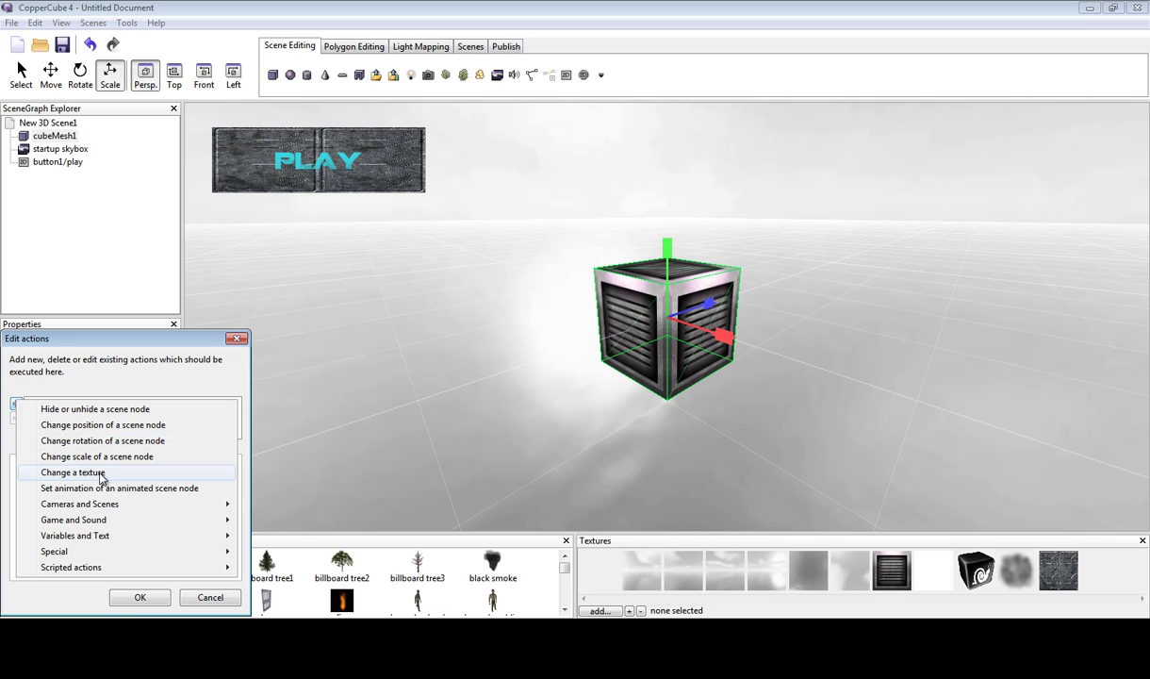
pyautogui.click(107, 441)
pyautogui.click(170, 463)
pyautogui.click(233, 462)
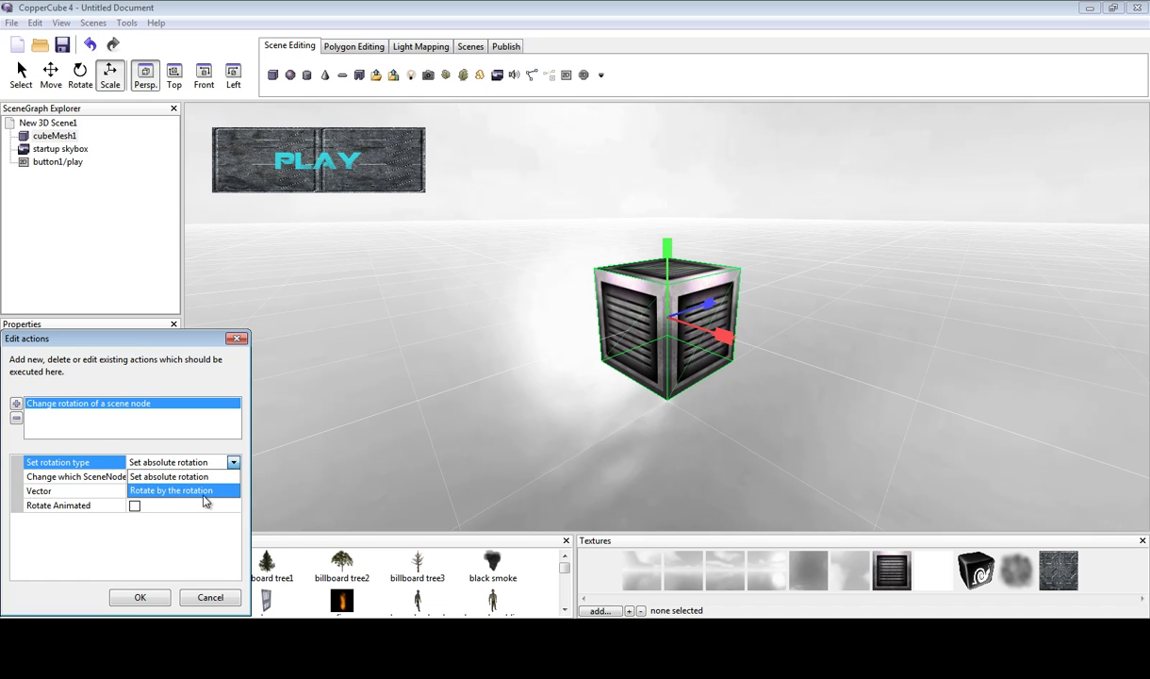
pyautogui.click(174, 476)
# Target cubeMesh1, make the rotation animated over 1000 ms, and confirm the action
pyautogui.click(173, 477)
pyautogui.click(233, 476)
pyautogui.click(181, 504)
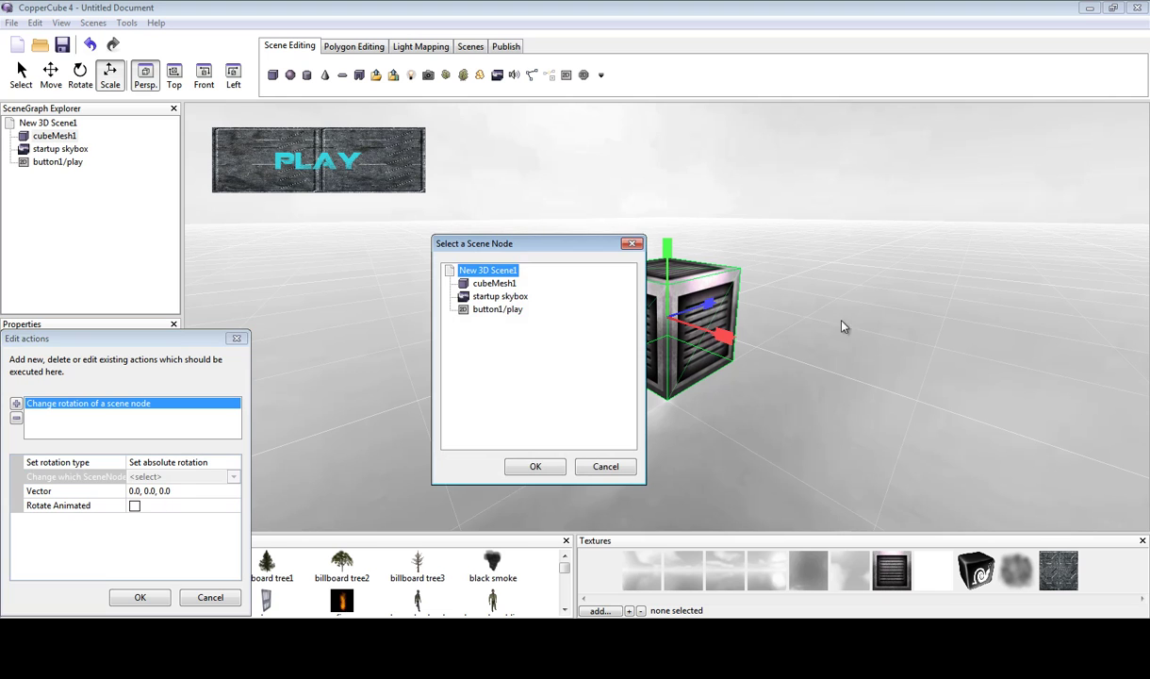
pyautogui.click(493, 283)
pyautogui.click(523, 468)
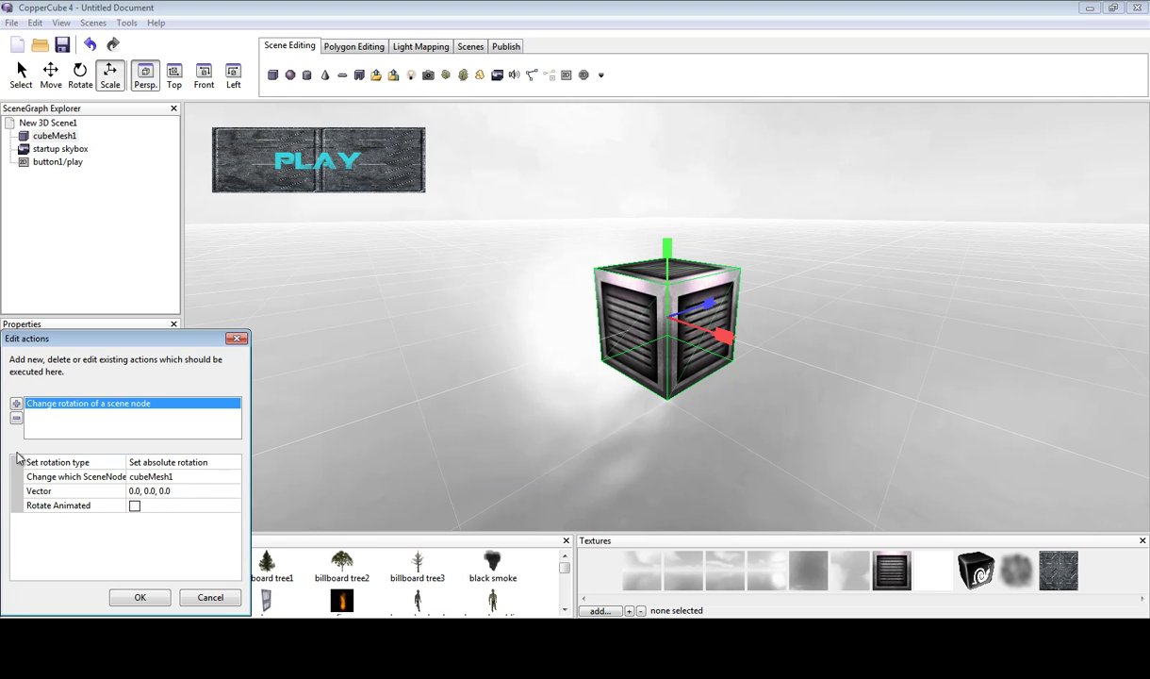
pyautogui.click(150, 494)
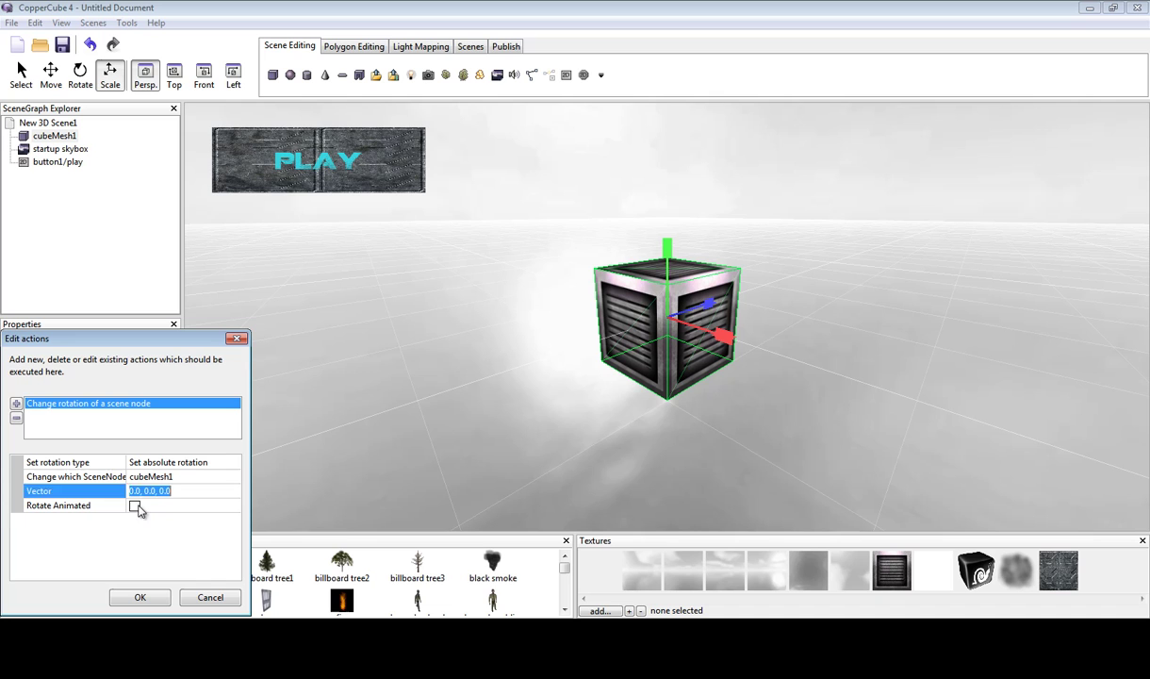
pyautogui.click(135, 507)
pyautogui.click(150, 493)
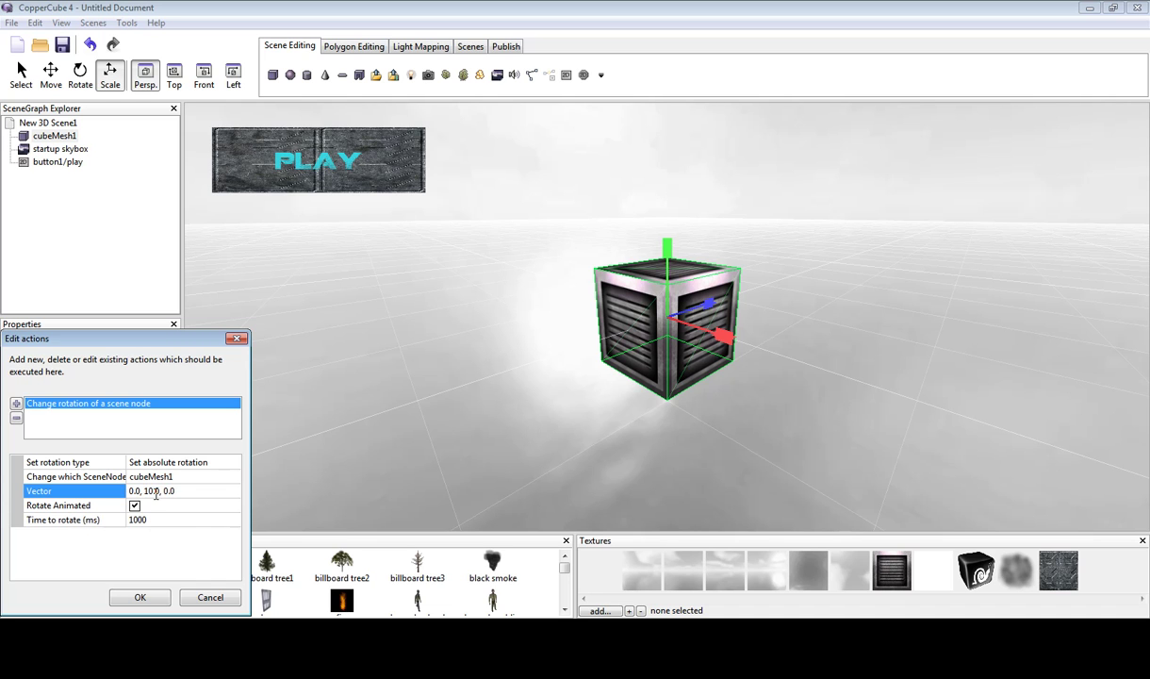
pyautogui.click(139, 596)
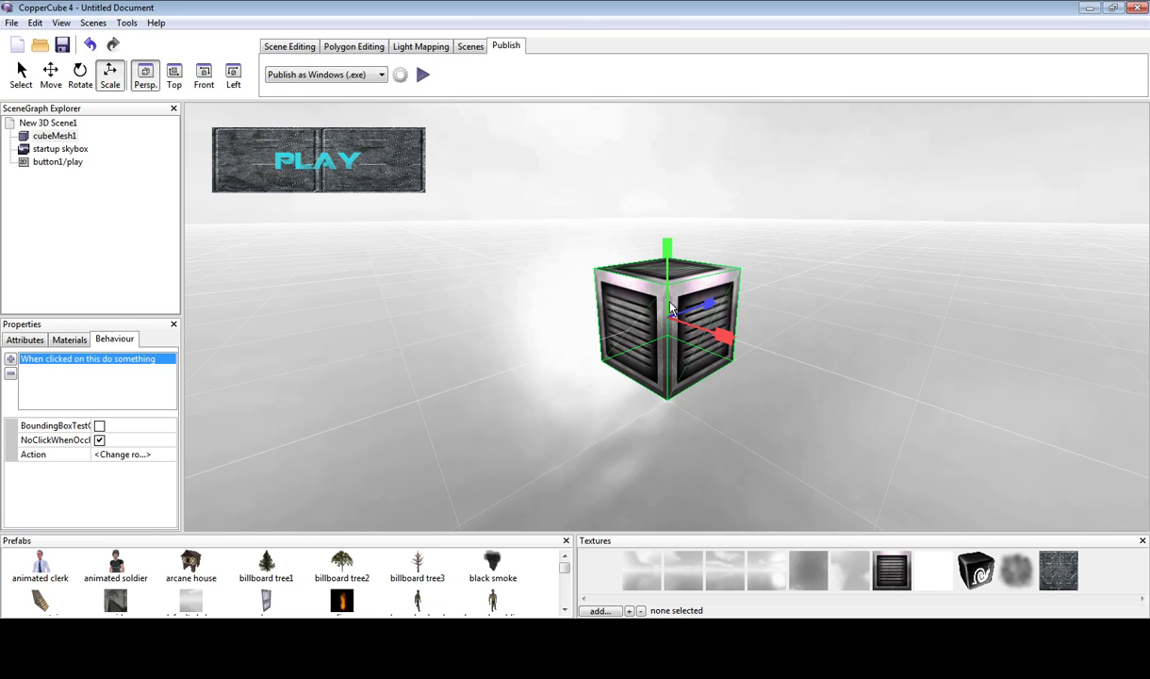
# Add a Simple Camera to the scene as the active camera
pyautogui.click(275, 48)
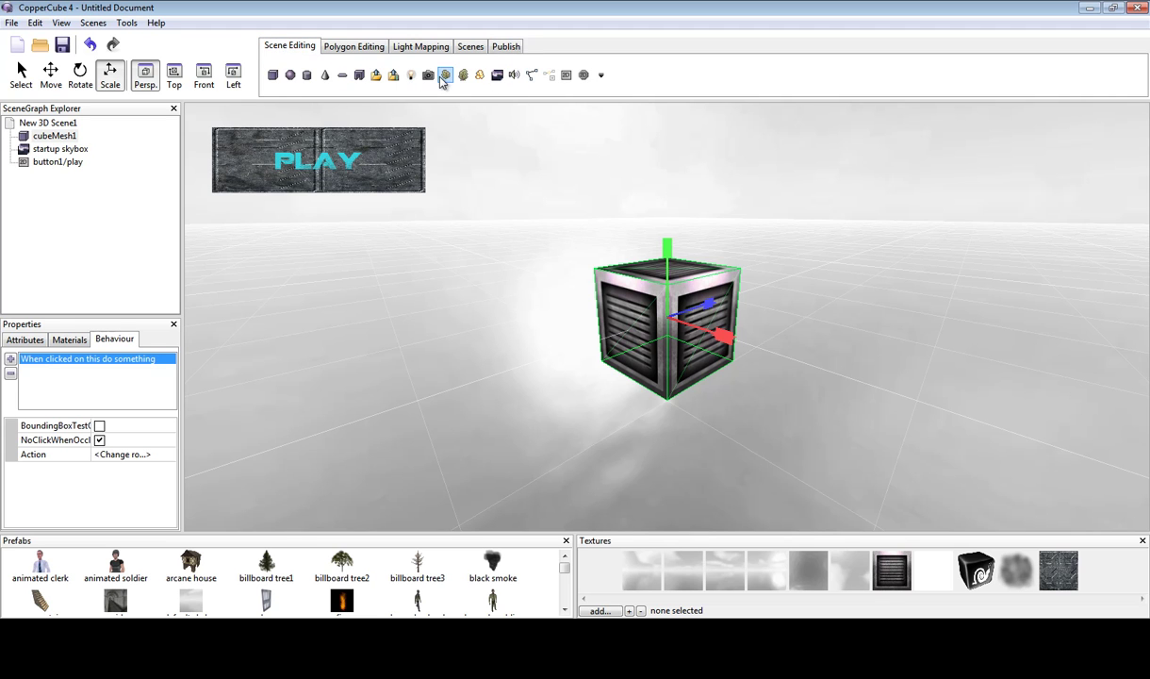
pyautogui.click(428, 76)
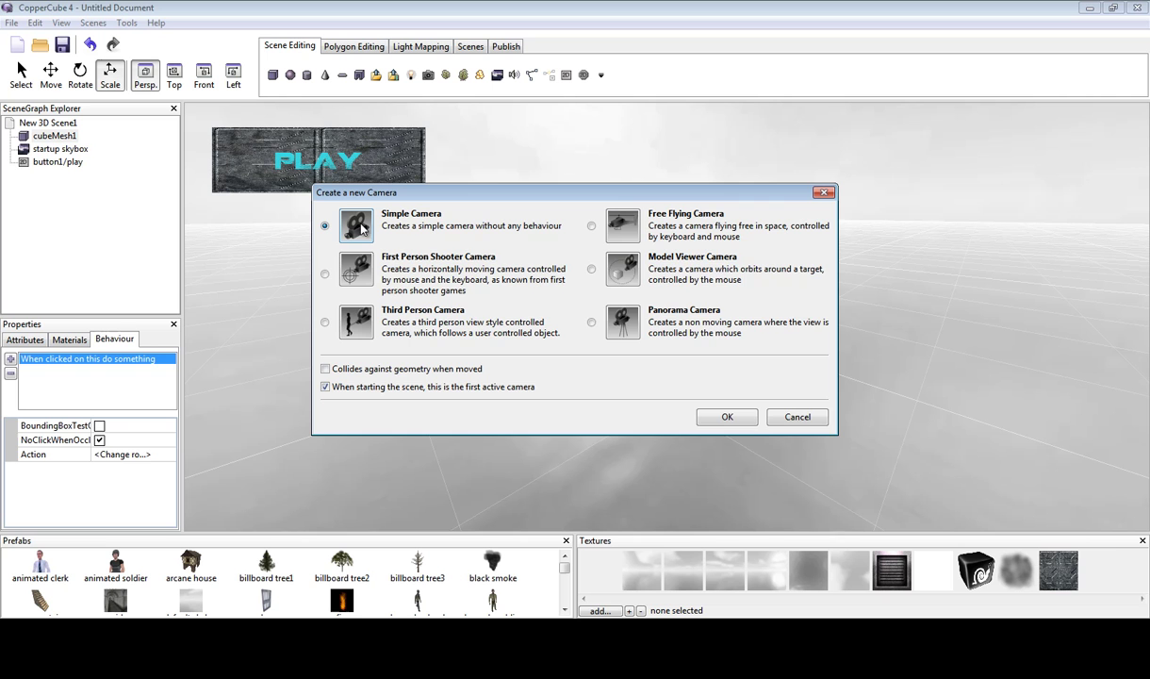
pyautogui.click(727, 418)
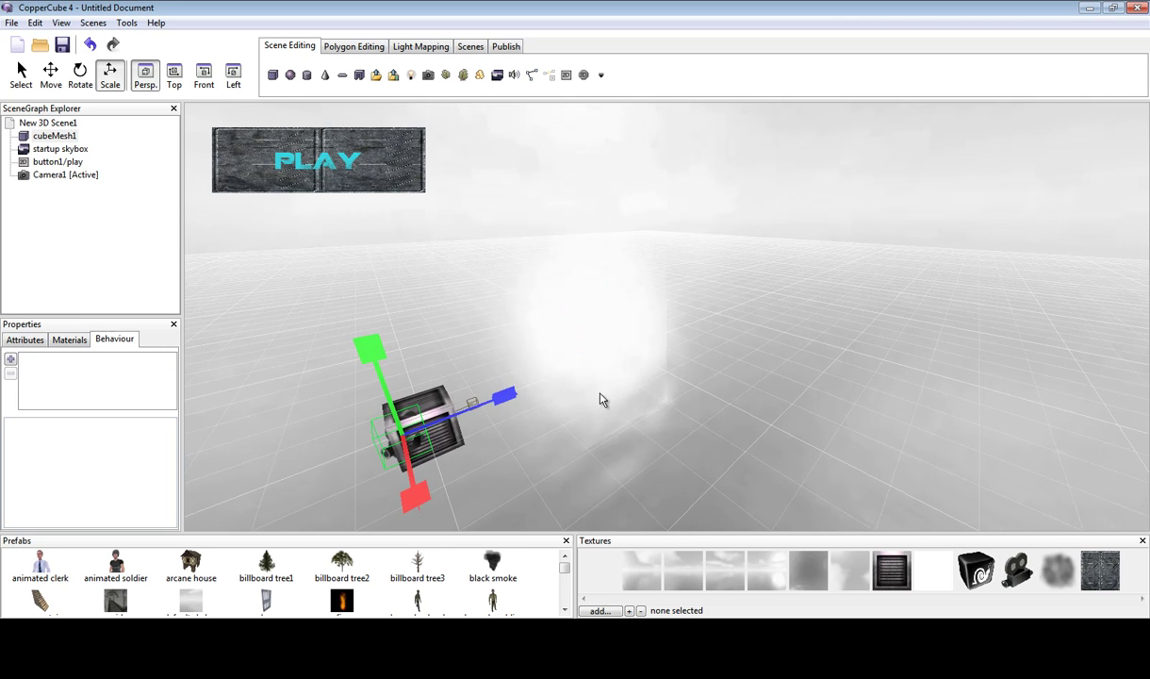
pyautogui.moveTo(500, 415)
pyautogui.mouseDown()
pyautogui.moveTo(608, 382)
pyautogui.moveTo(552, 375)
pyautogui.moveTo(511, 411)
pyautogui.moveTo(483, 407)
pyautogui.mouseUp()
# With the Move tool, drag Camera1 back along its axis, away from cubeMesh1
pyautogui.click(51, 75)
pyautogui.moveTo(478, 245); pyautogui.dragTo(606, 409)
pyautogui.scroll(5, 644, 372)
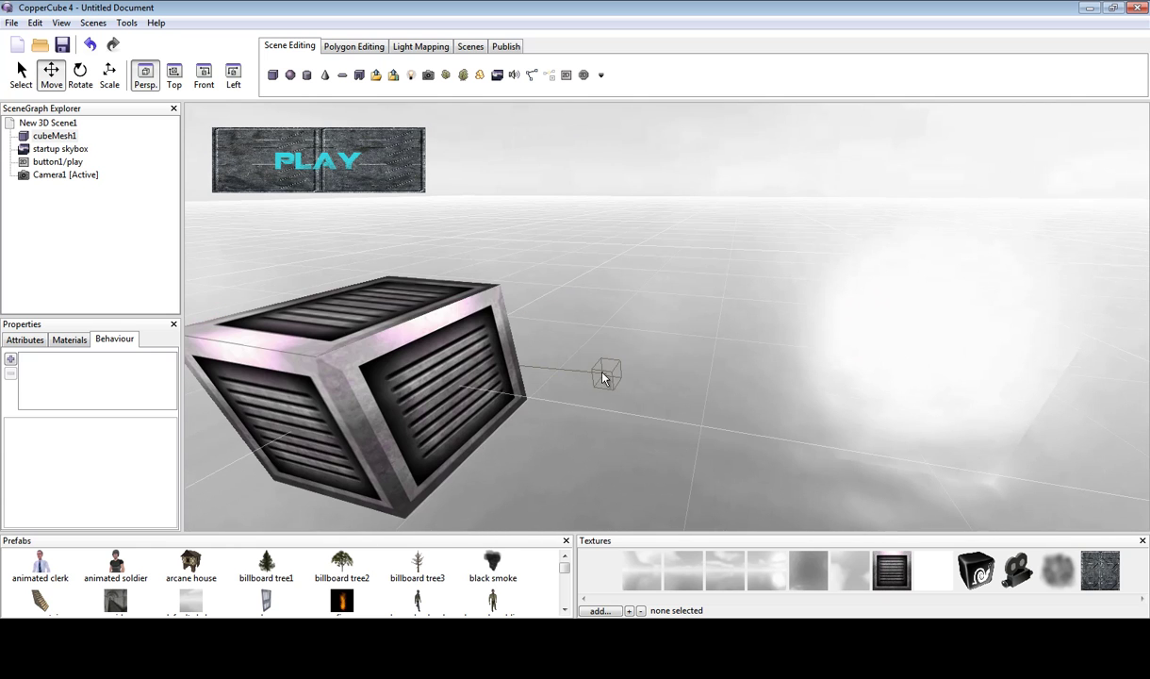
pyautogui.click(603, 377)
pyautogui.scroll(-5, 603, 378)
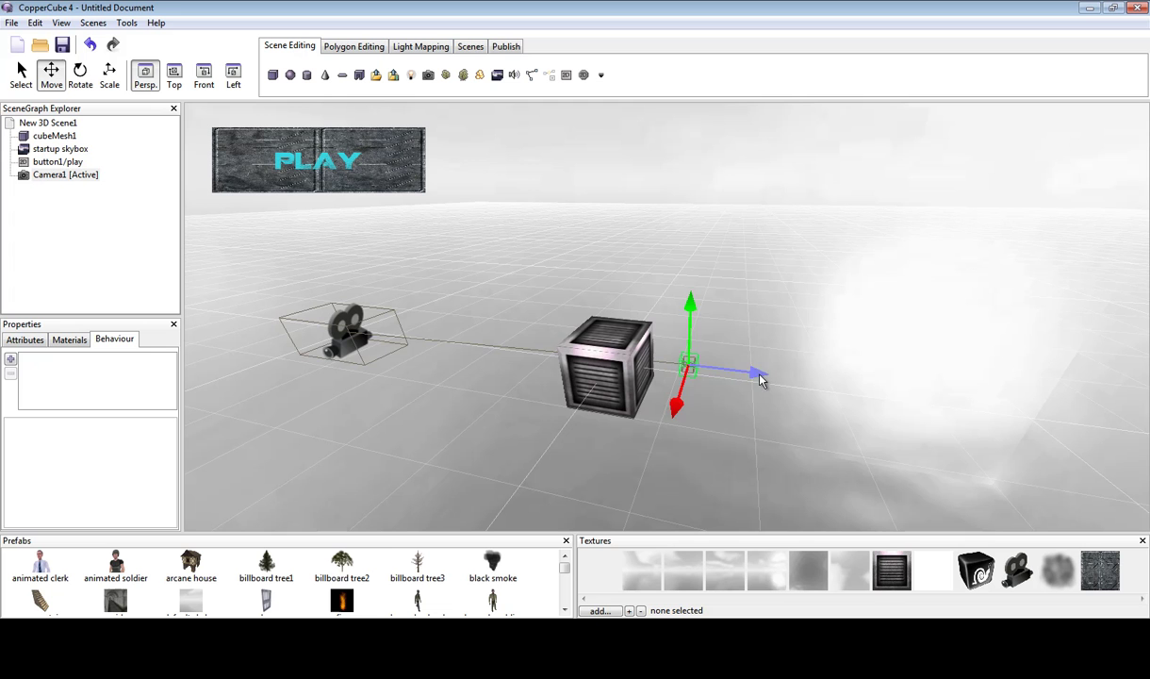
pyautogui.moveTo(766, 377); pyautogui.dragTo(697, 391)
pyautogui.scroll(3, 616, 348)
pyautogui.scroll(-3, 659, 392)
pyautogui.click(646, 356)
pyautogui.moveTo(649, 359); pyautogui.dragTo(579, 341)
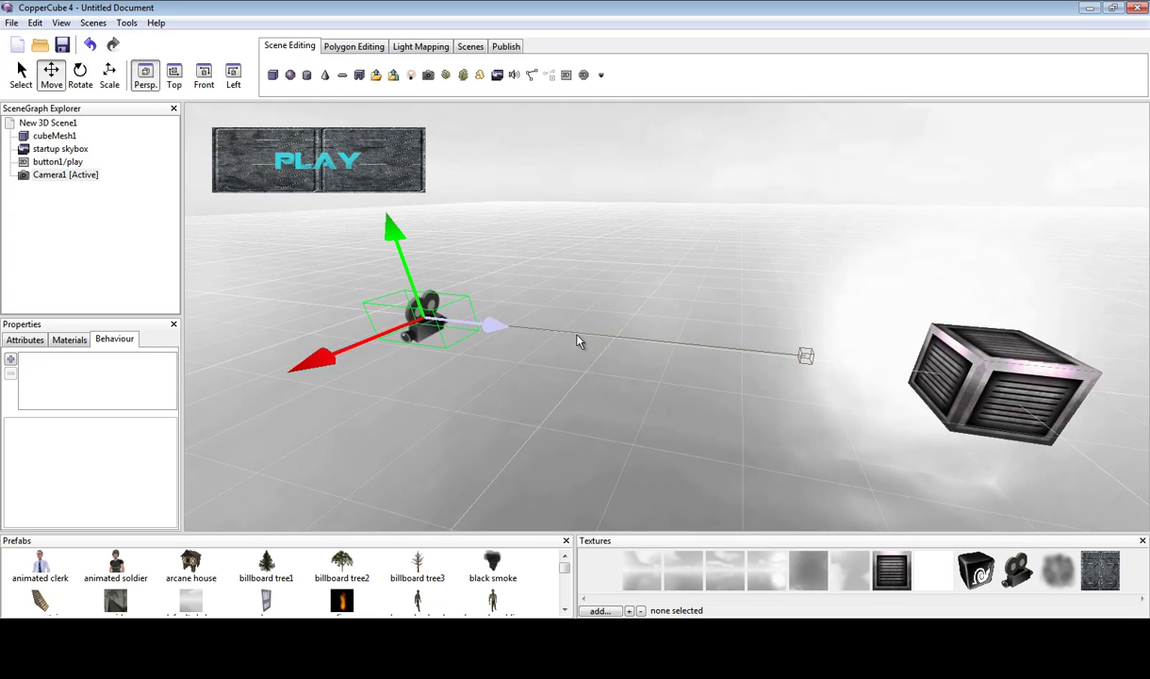
# Test-run the scene as a Windows (.exe) application, then close the test window
pyautogui.click(506, 47)
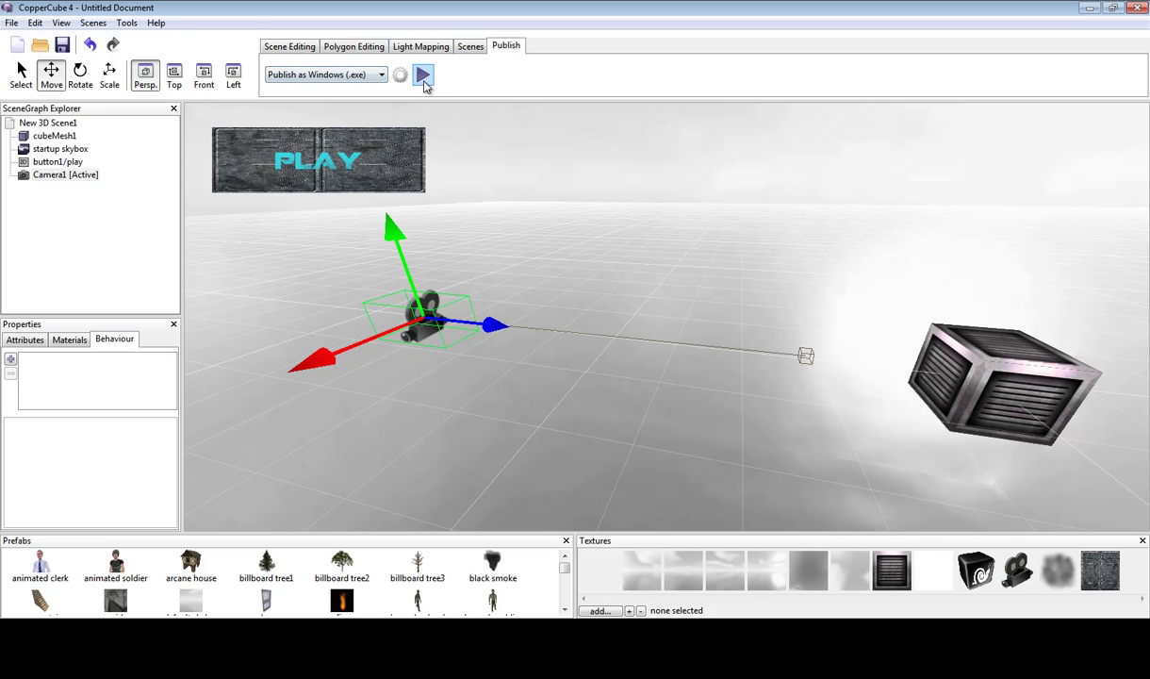
pyautogui.click(422, 75)
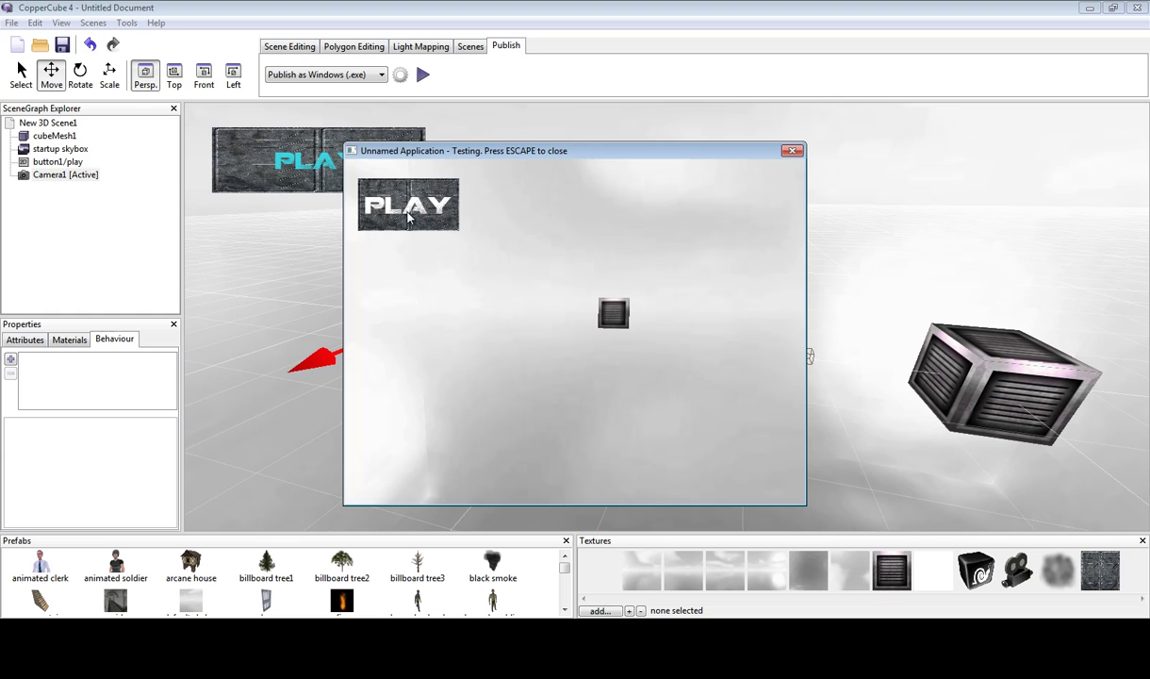
pyautogui.click(792, 151)
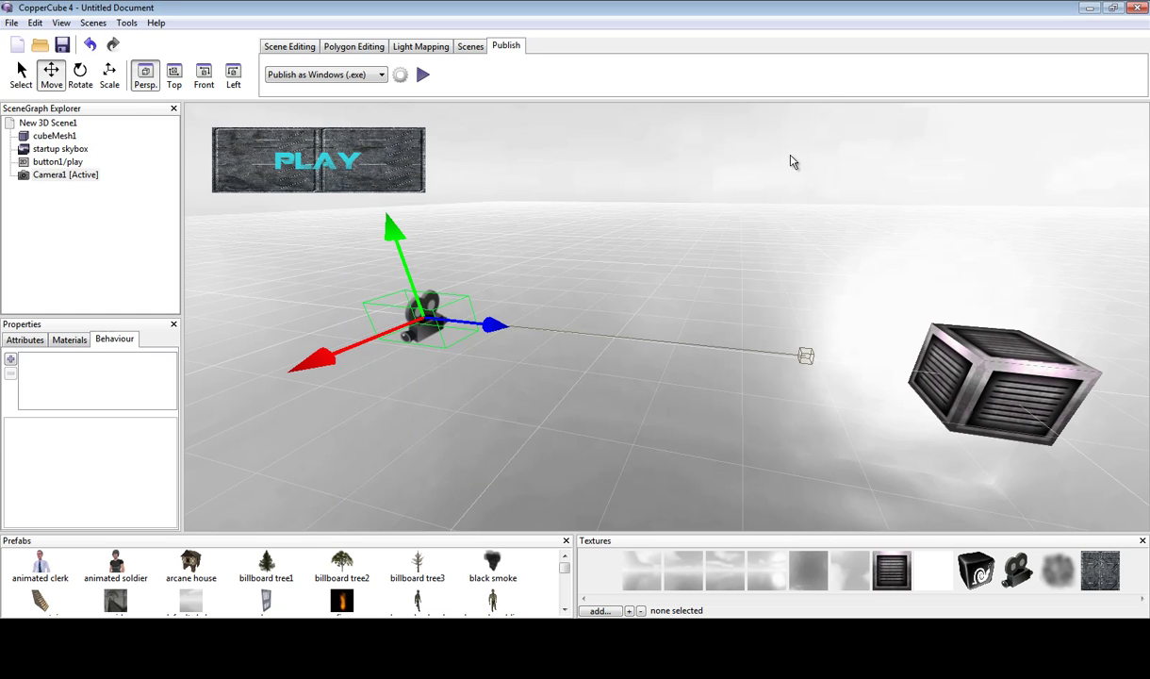
# Remove the when-clicked behaviour from the cube and add one to the PLAY button
pyautogui.click(927, 368)
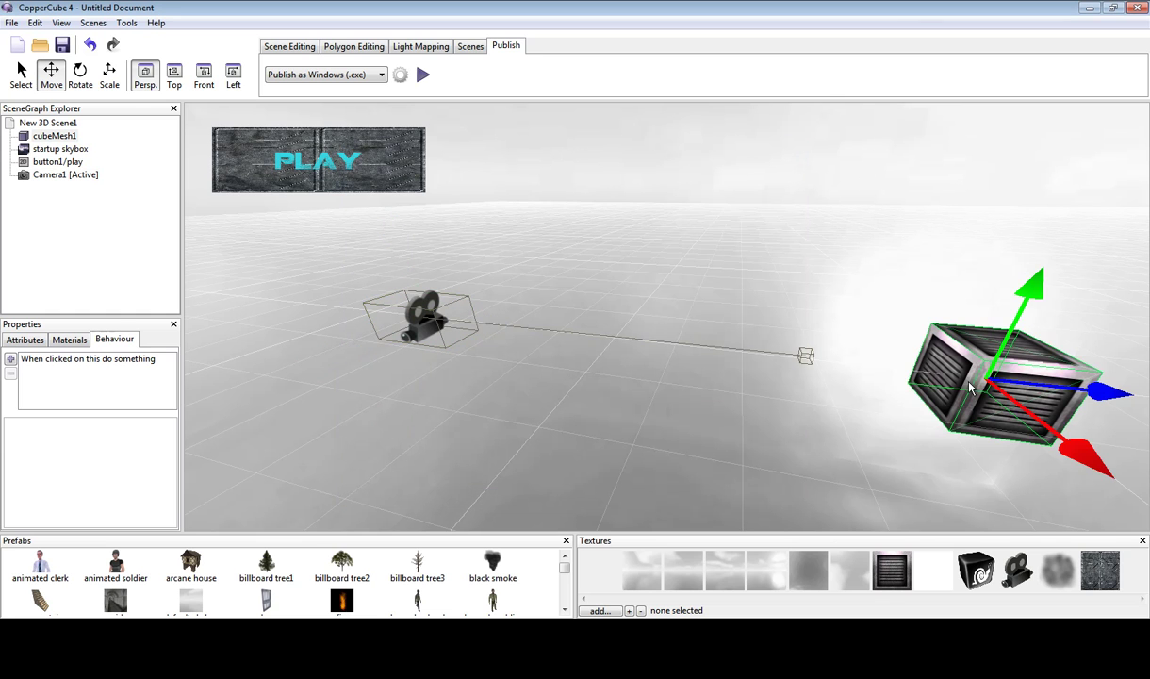
pyautogui.click(53, 358)
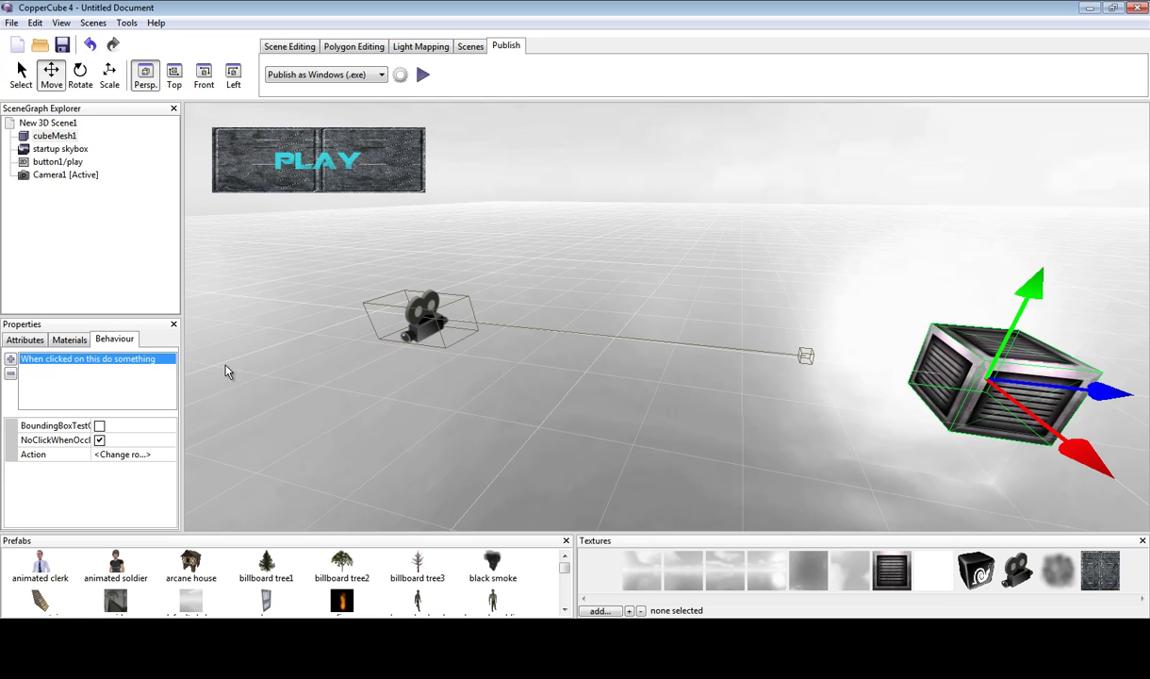
pyautogui.click(11, 373)
pyautogui.click(386, 178)
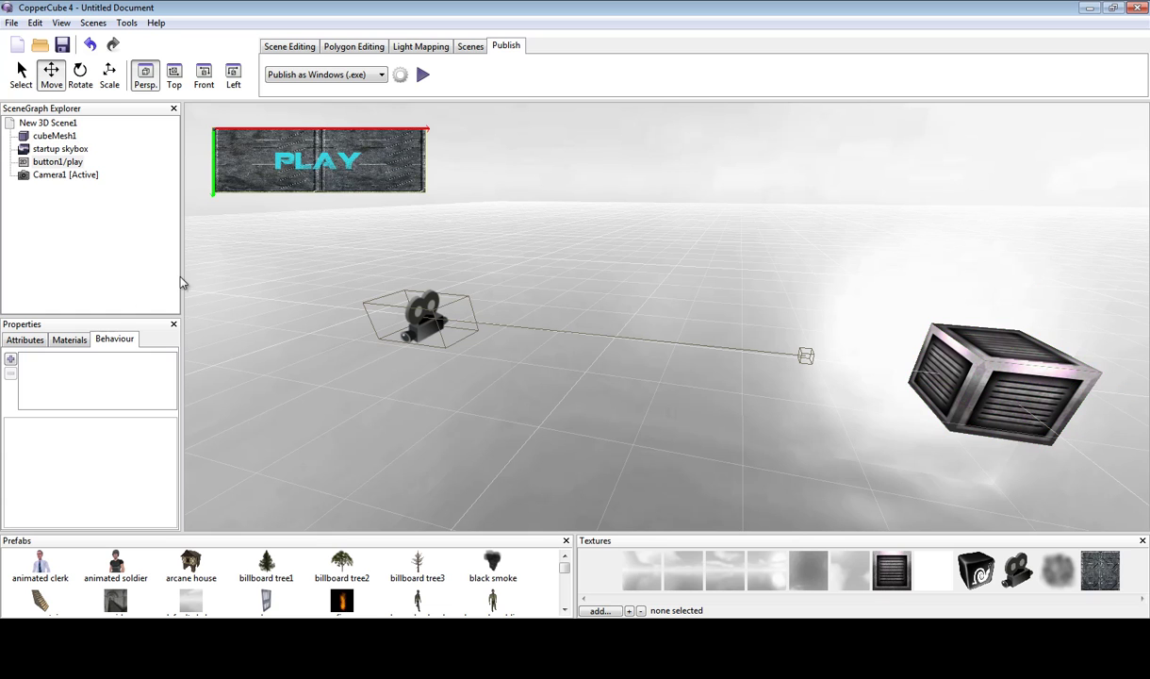
pyautogui.click(10, 359)
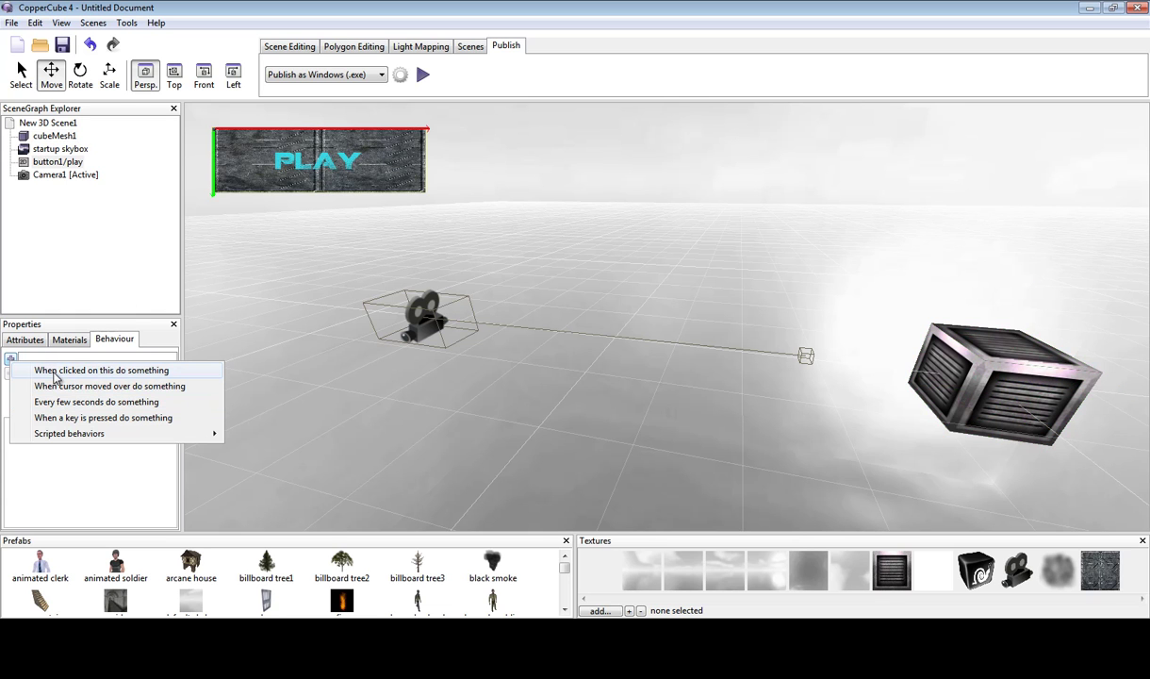
pyautogui.click(123, 372)
pyautogui.click(985, 375)
pyautogui.click(318, 159)
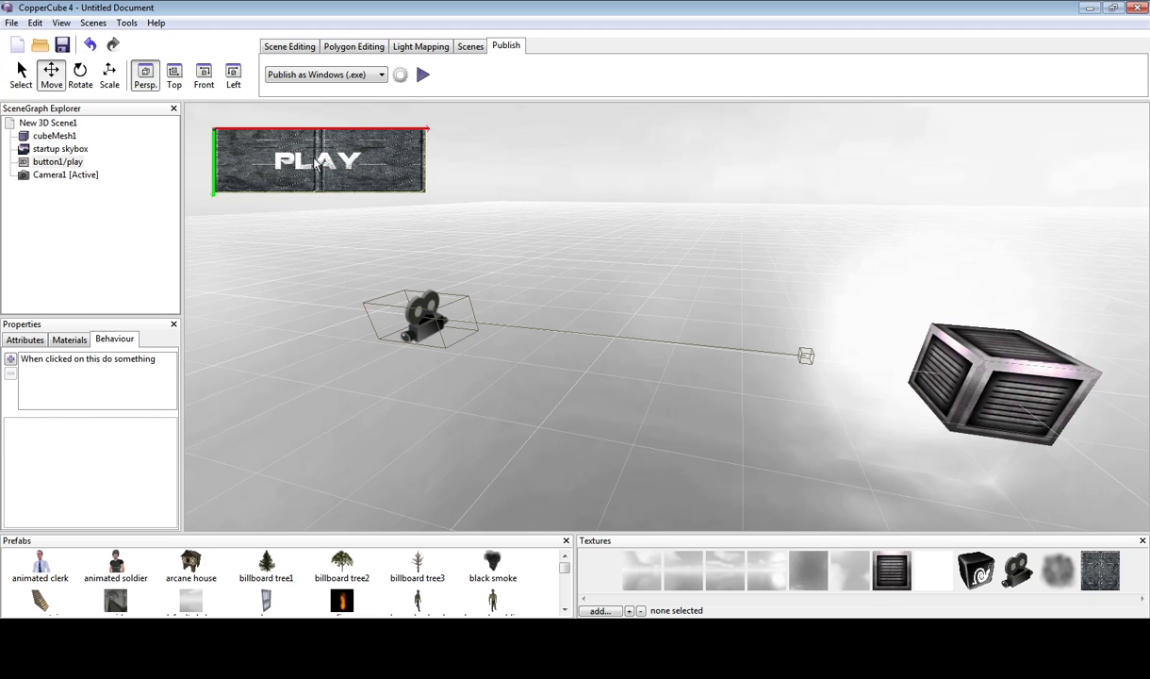
pyautogui.click(51, 359)
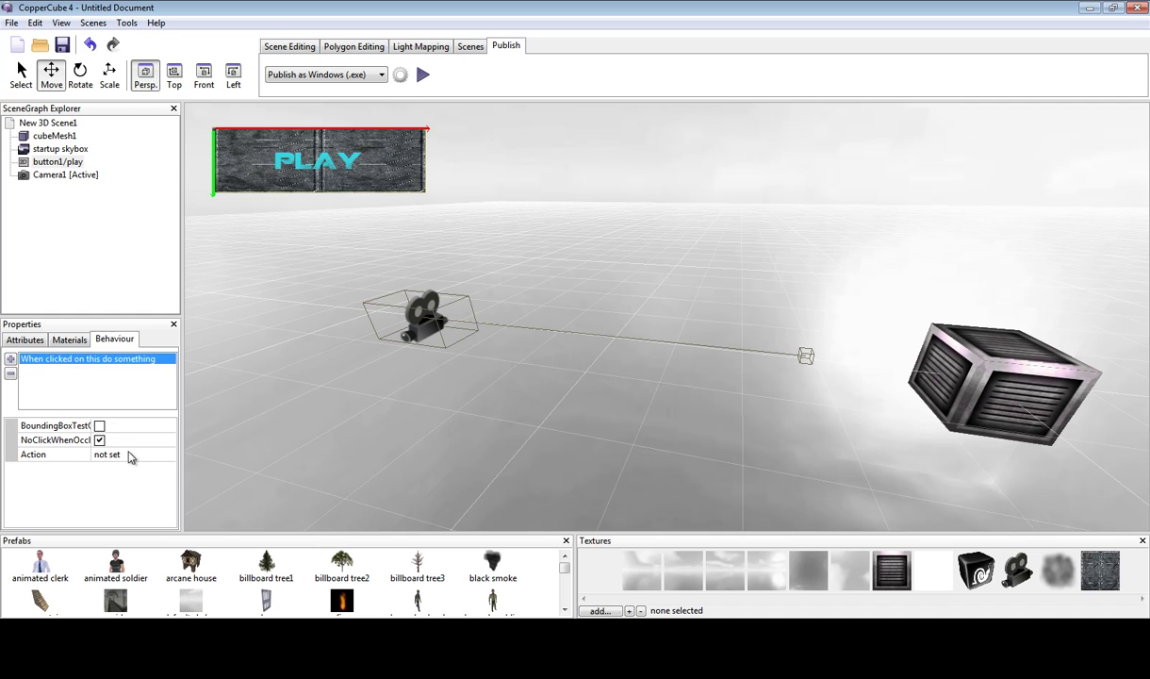
# Add an animated, absolute Change rotation action that rotates cubeMesh1 to 0, 20, 0
pyautogui.click(112, 455)
pyautogui.click(166, 455)
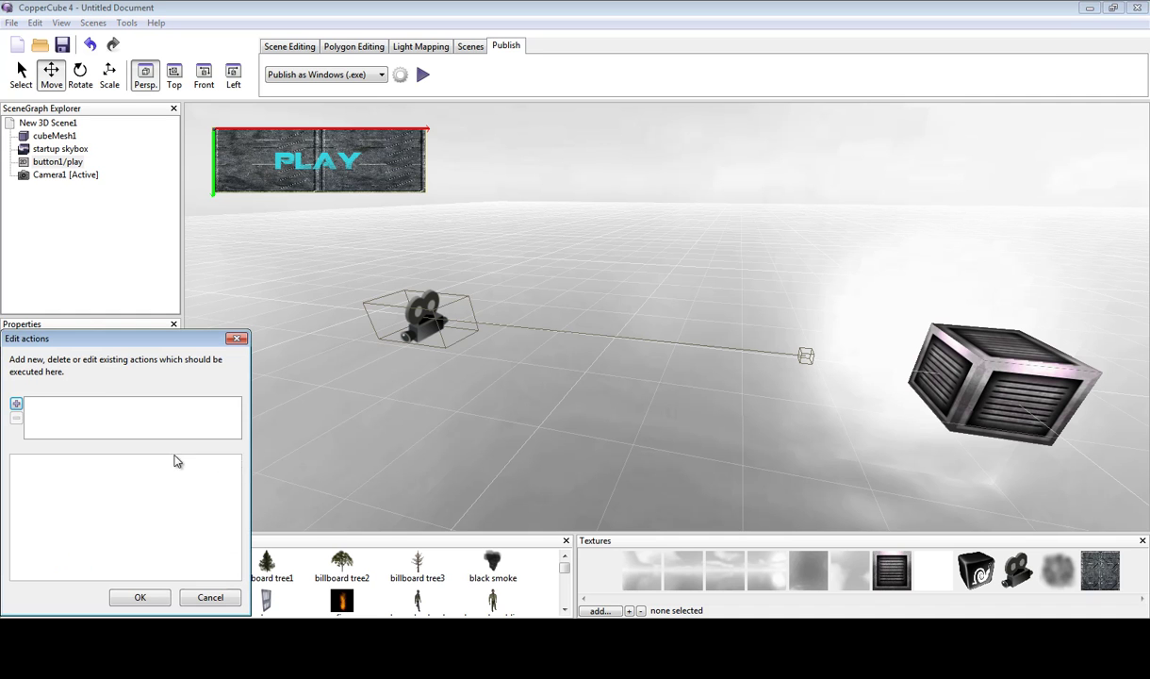
pyautogui.click(16, 404)
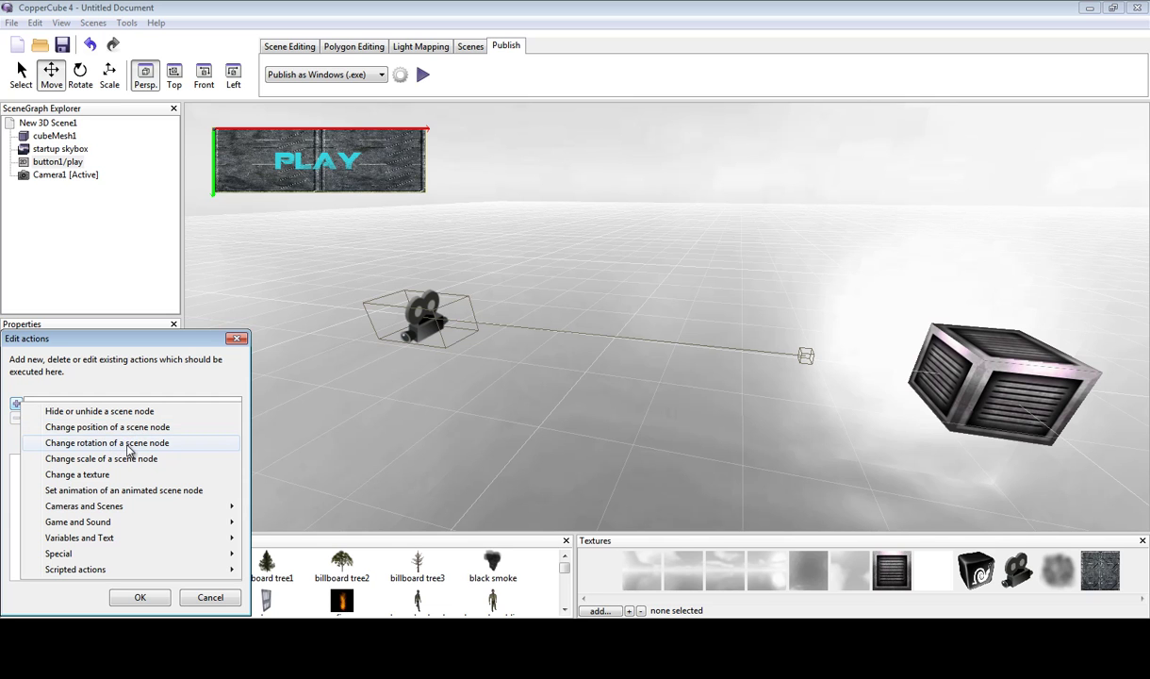
pyautogui.click(124, 443)
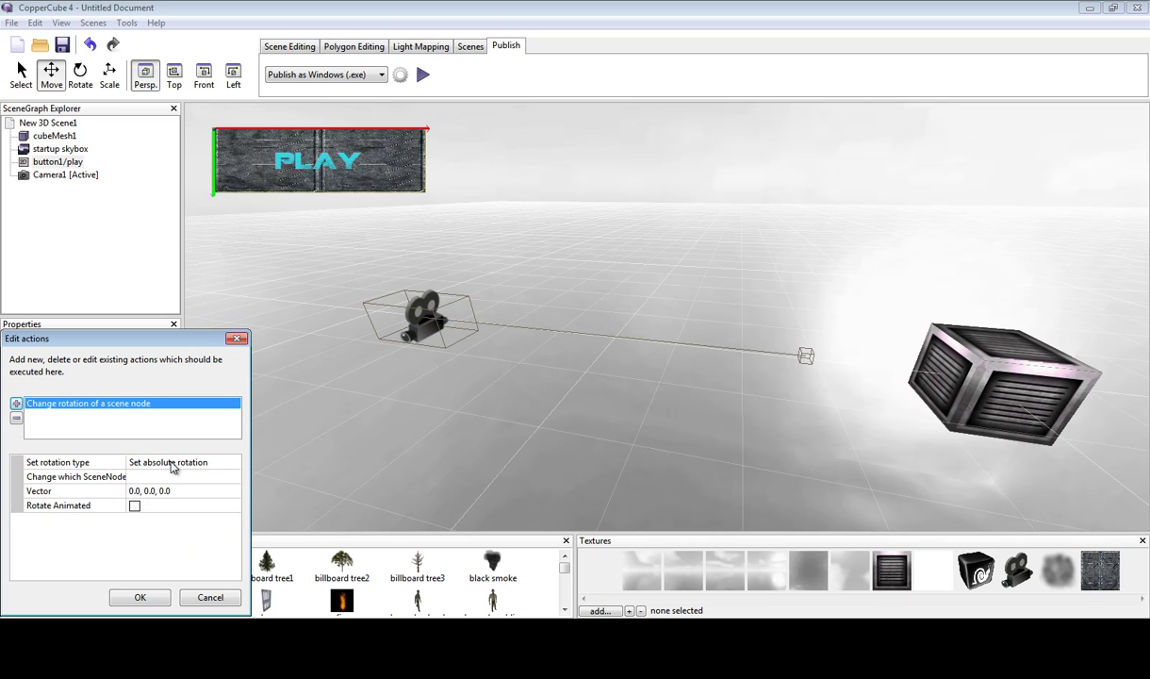
pyautogui.click(232, 461)
pyautogui.click(165, 476)
pyautogui.click(166, 477)
pyautogui.click(166, 477)
pyautogui.click(165, 507)
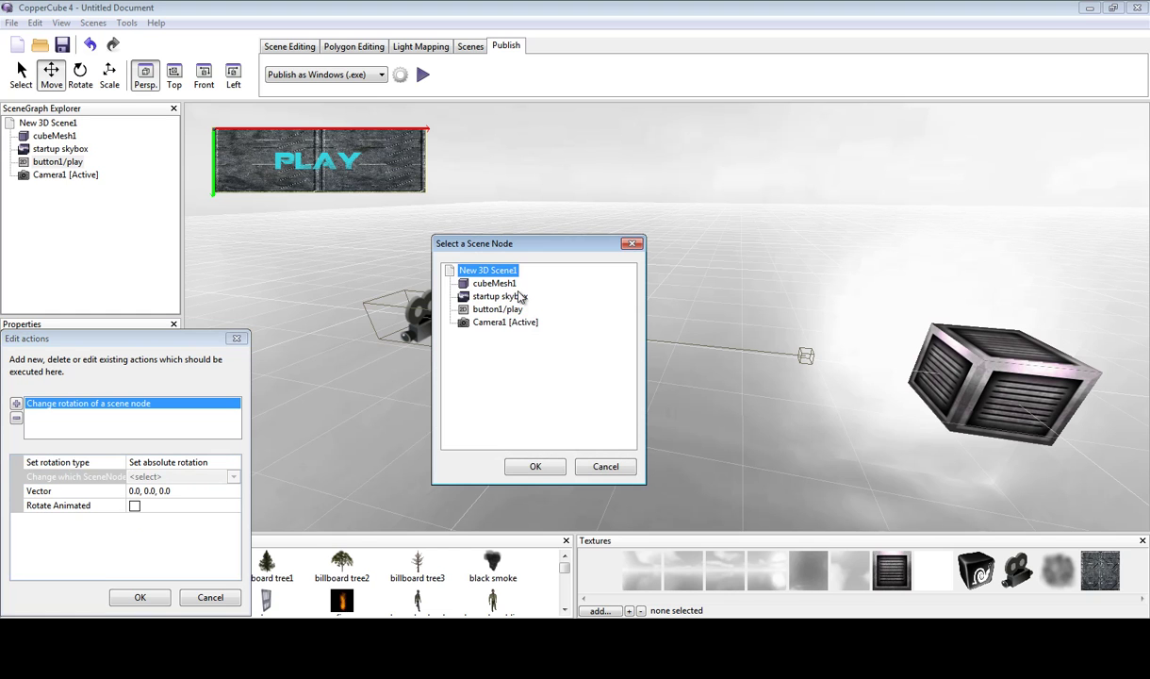
pyautogui.click(492, 283)
pyautogui.click(531, 466)
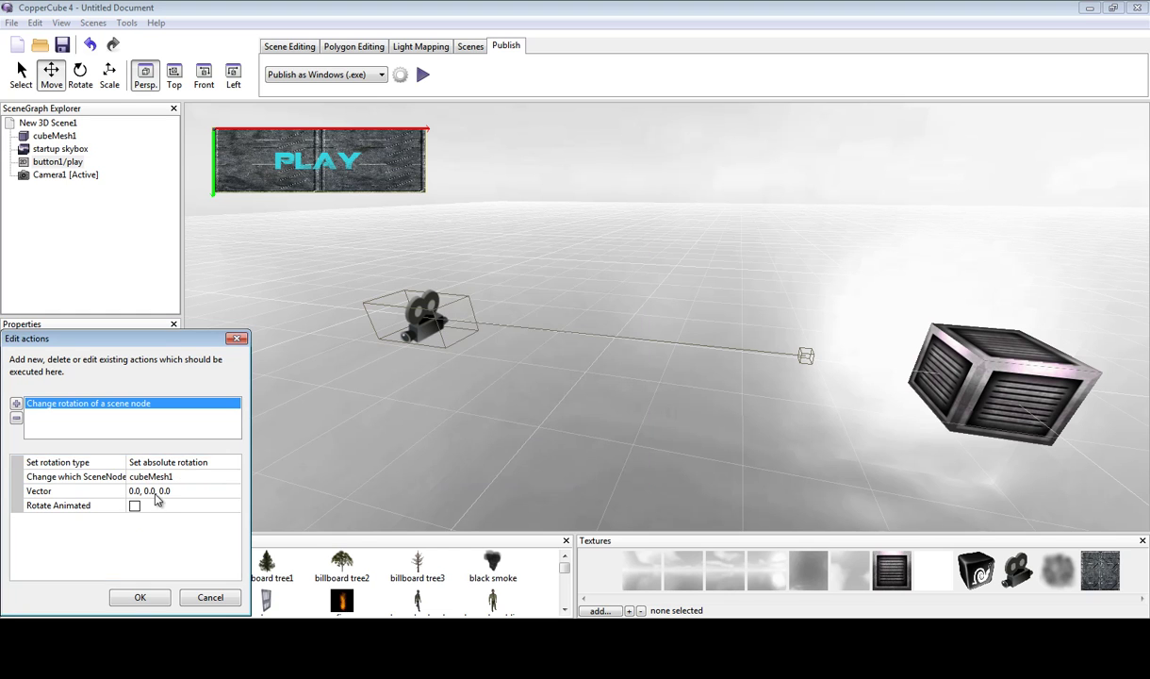
pyautogui.click(146, 490)
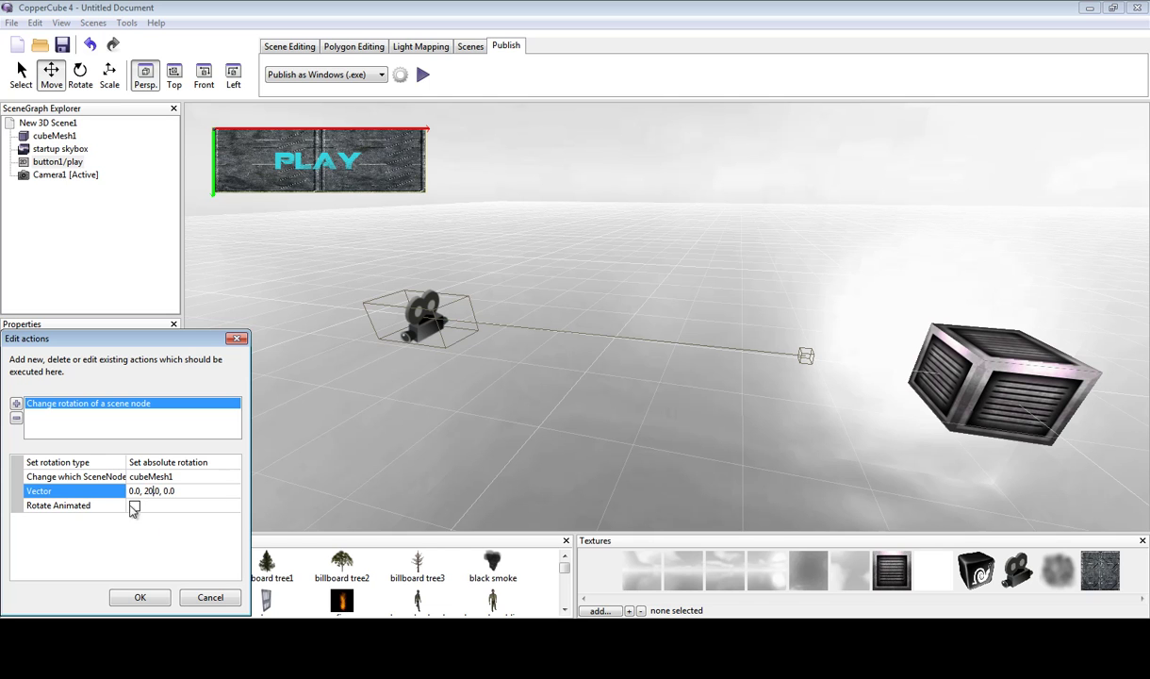
pyautogui.click(134, 505)
pyautogui.click(139, 598)
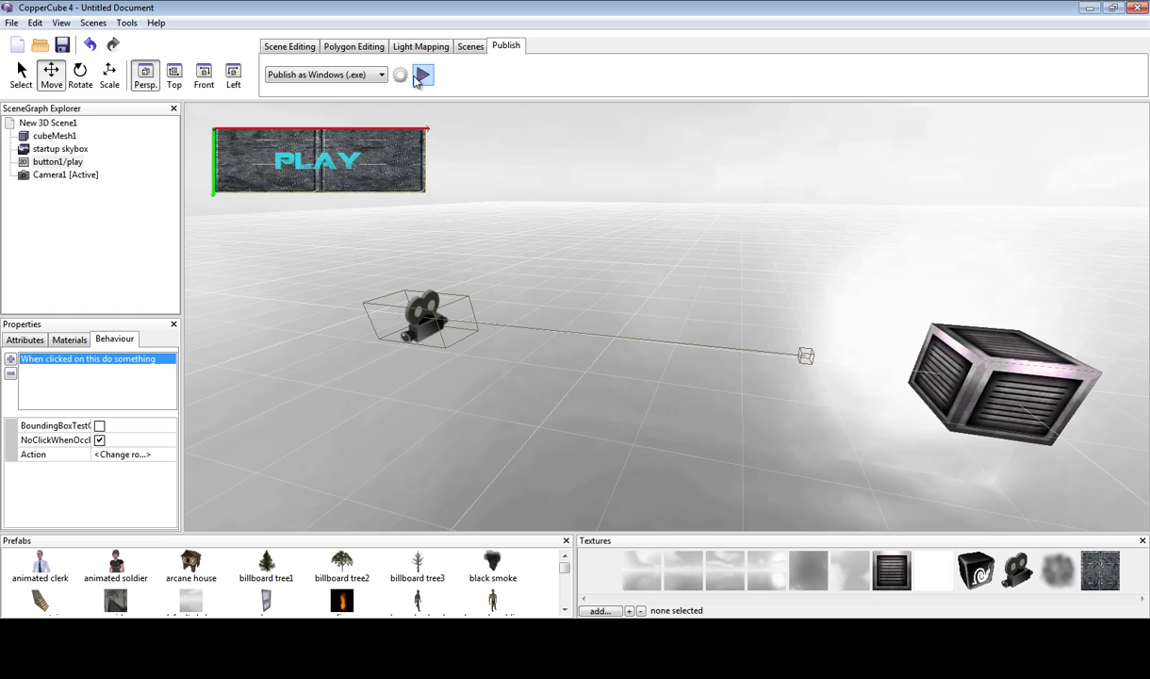
# Test-run the scene, uncheck NoClickWhenOccluded, and test clicking PLAY again
pyautogui.click(423, 74)
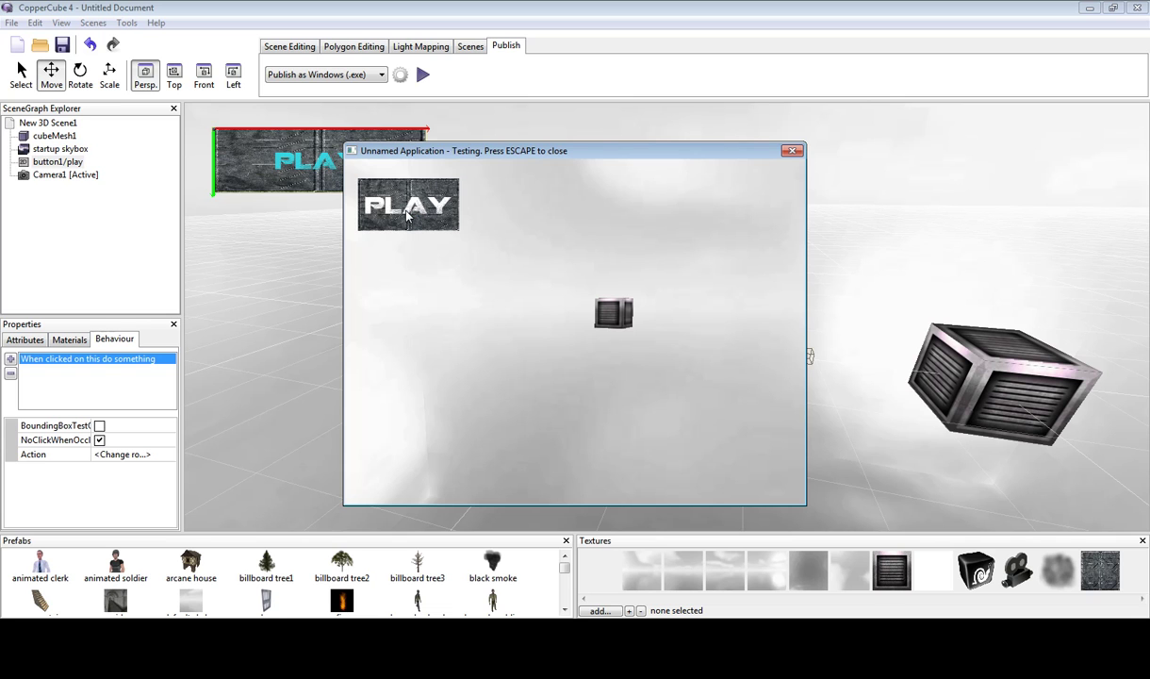
pyautogui.click(792, 150)
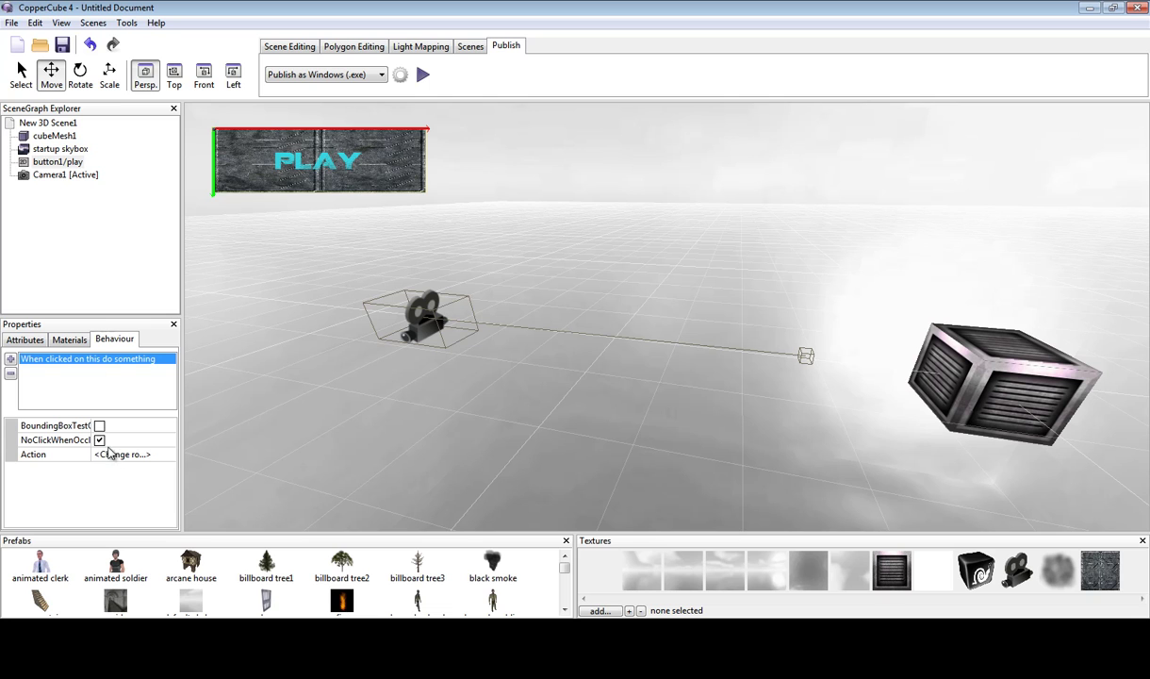
pyautogui.click(118, 454)
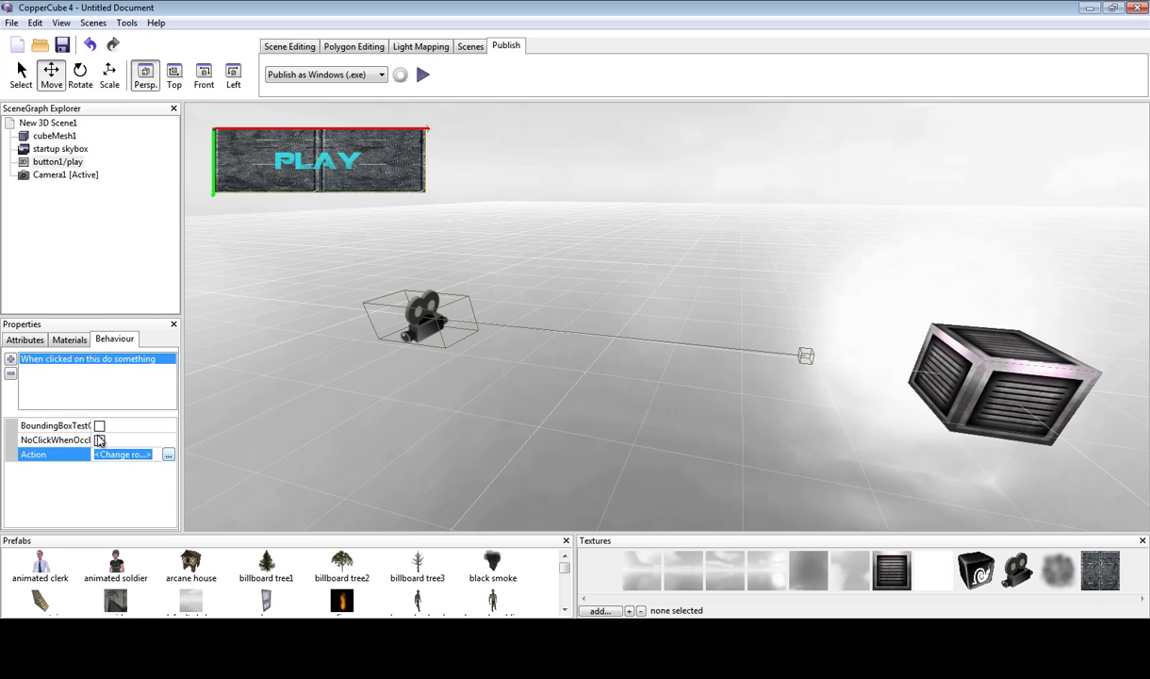
pyautogui.click(49, 441)
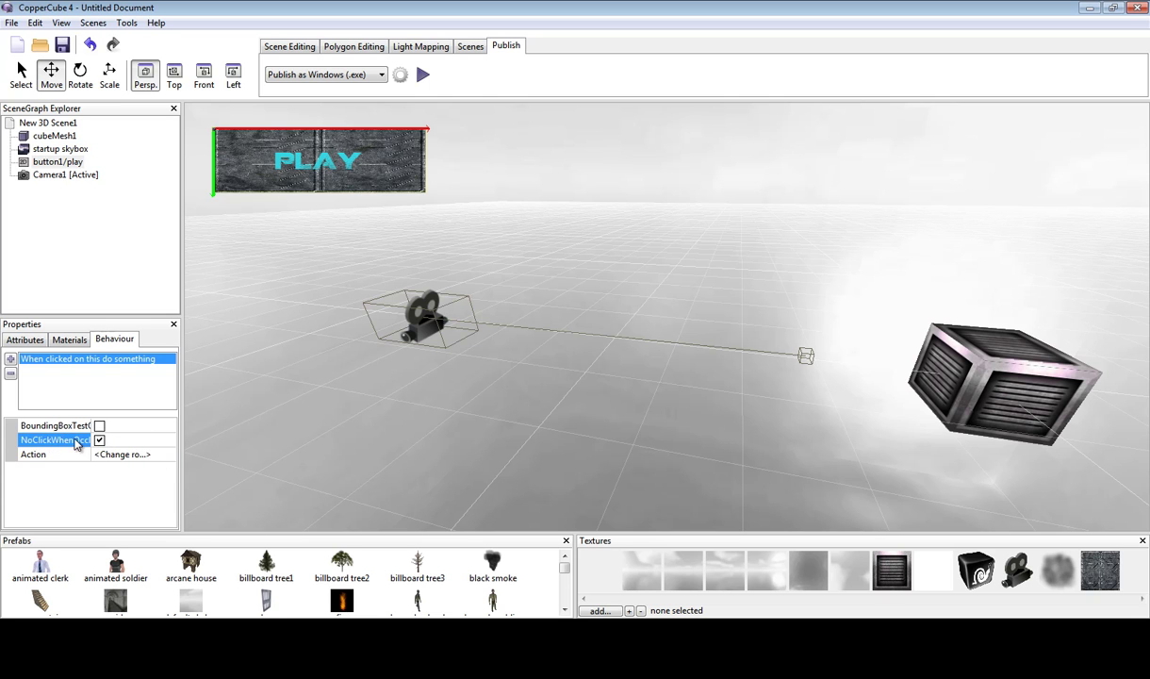
pyautogui.click(99, 440)
pyautogui.click(422, 75)
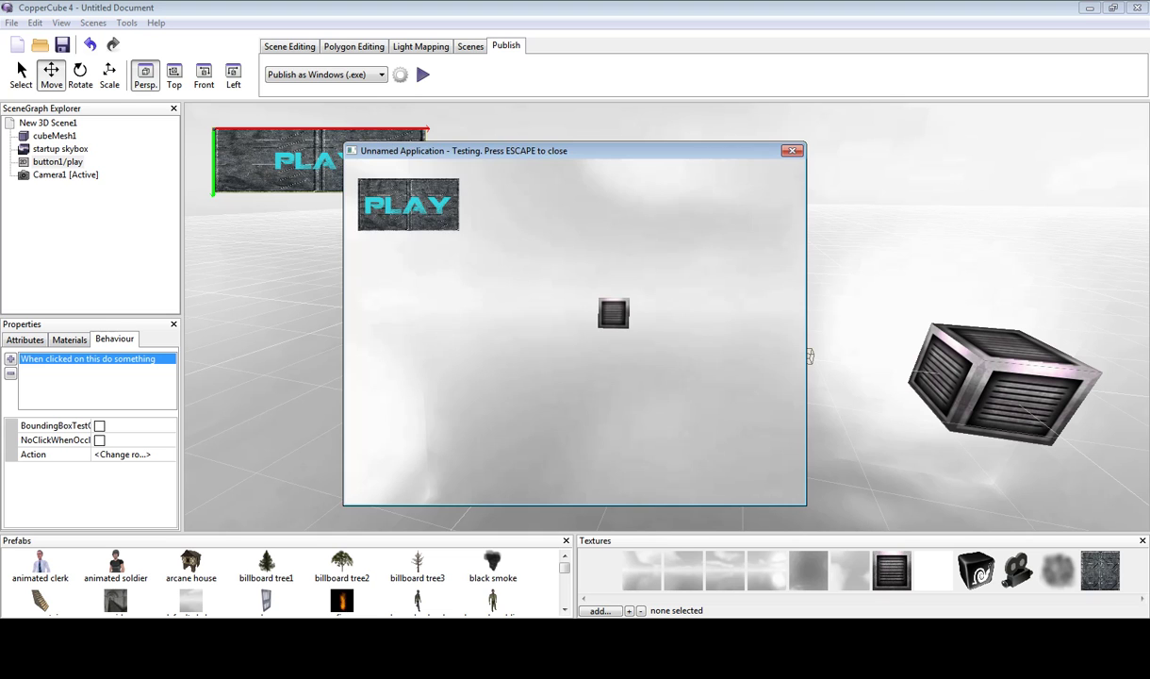
pyautogui.click(408, 210)
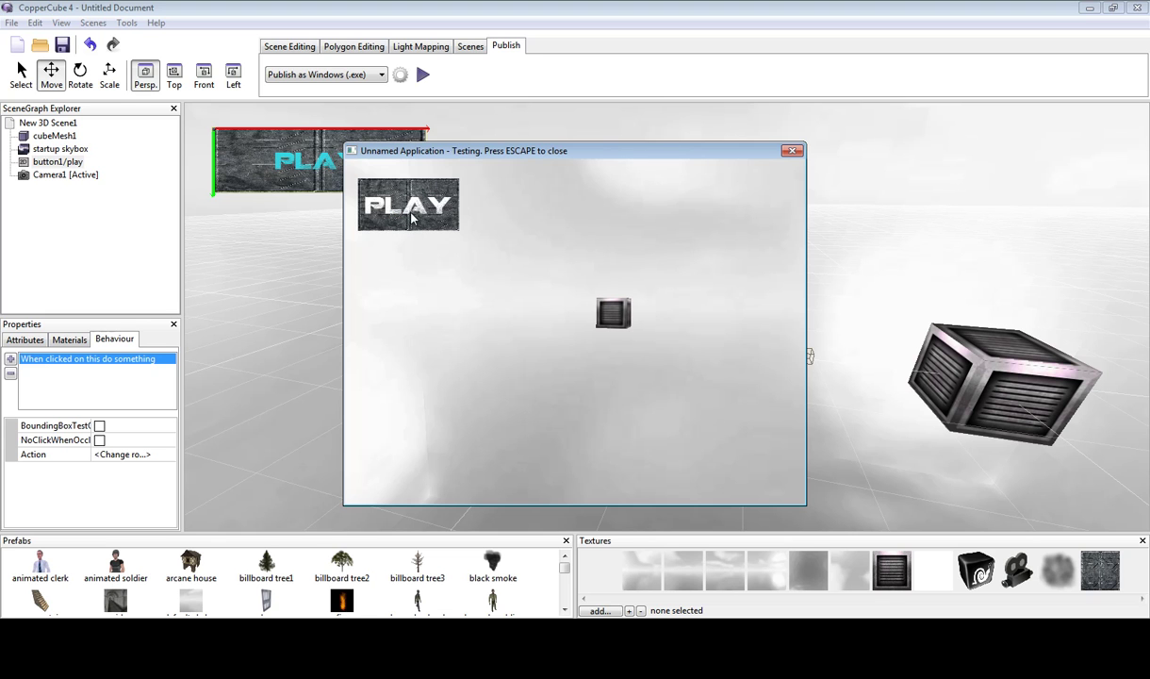
# Close the test window and delete the PLAY button's when-clicked behaviour
pyautogui.click(793, 150)
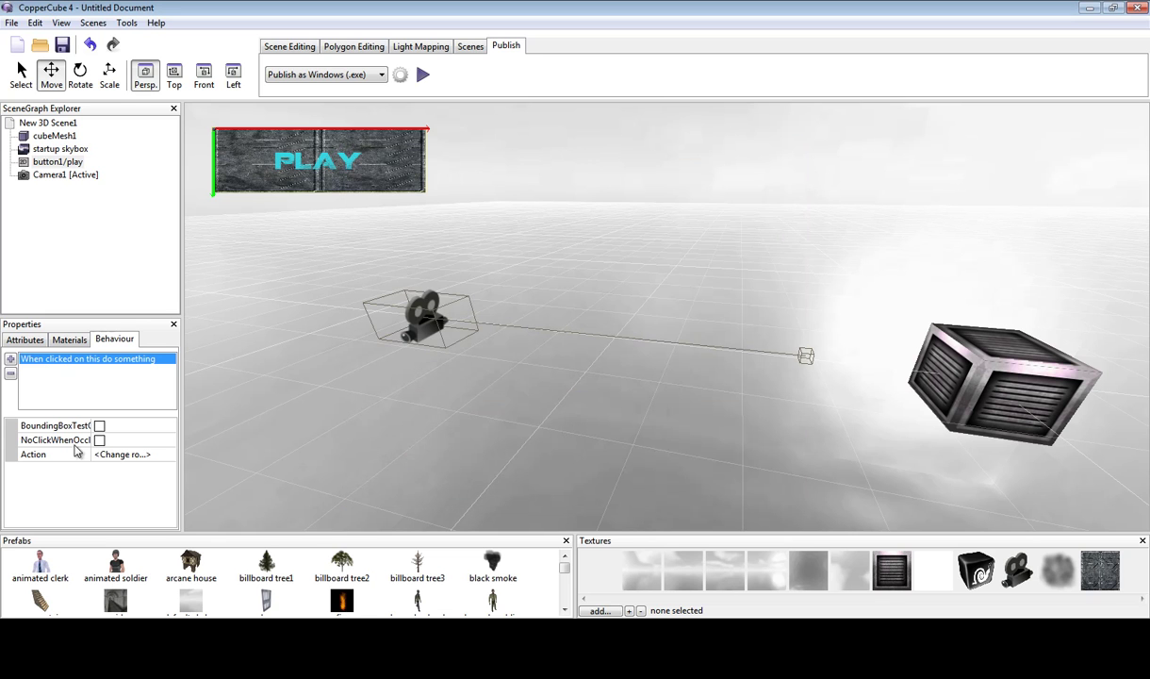
pyautogui.click(11, 374)
pyautogui.click(38, 341)
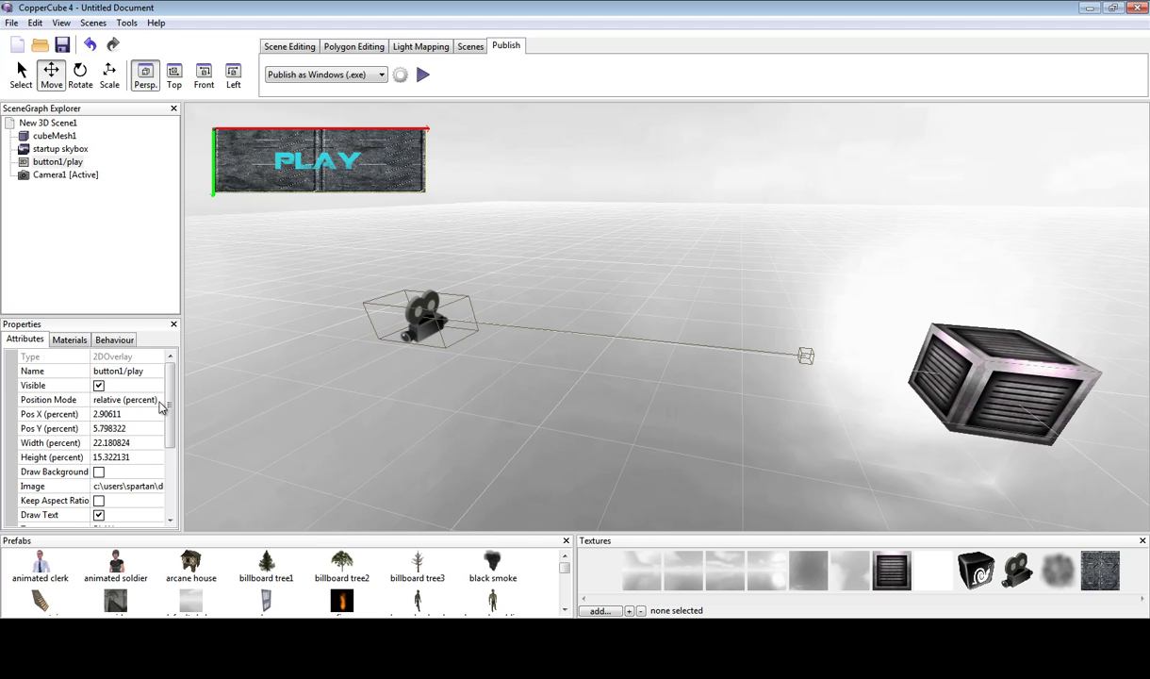
pyautogui.click(994, 387)
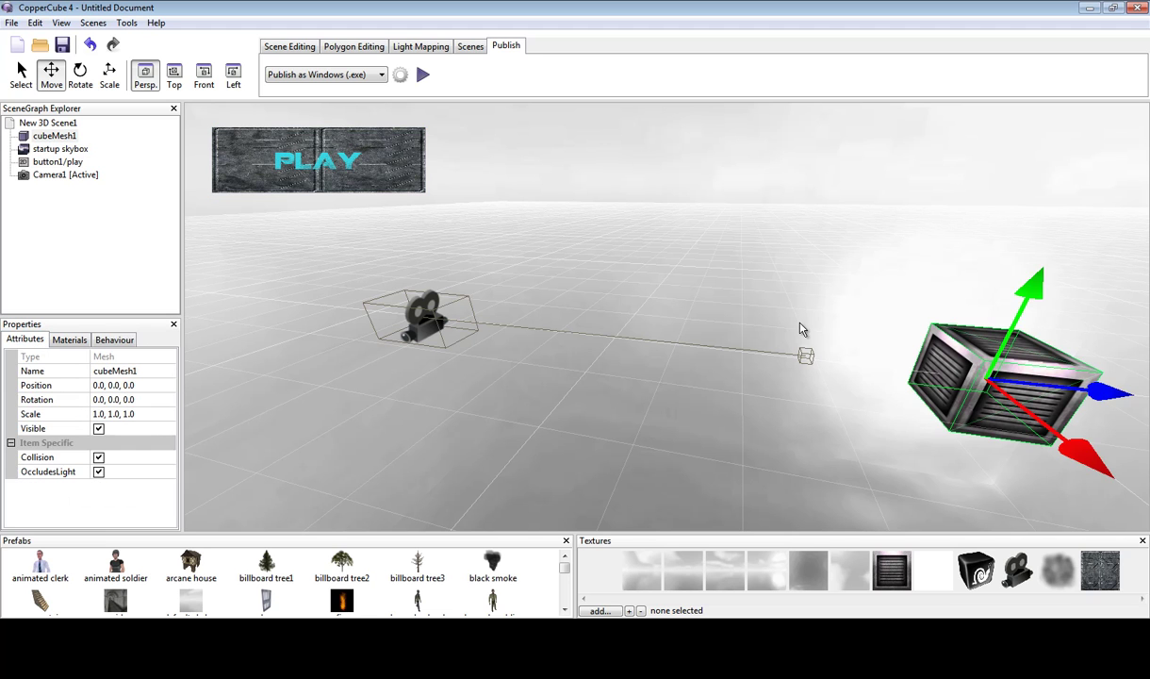
pyautogui.click(383, 177)
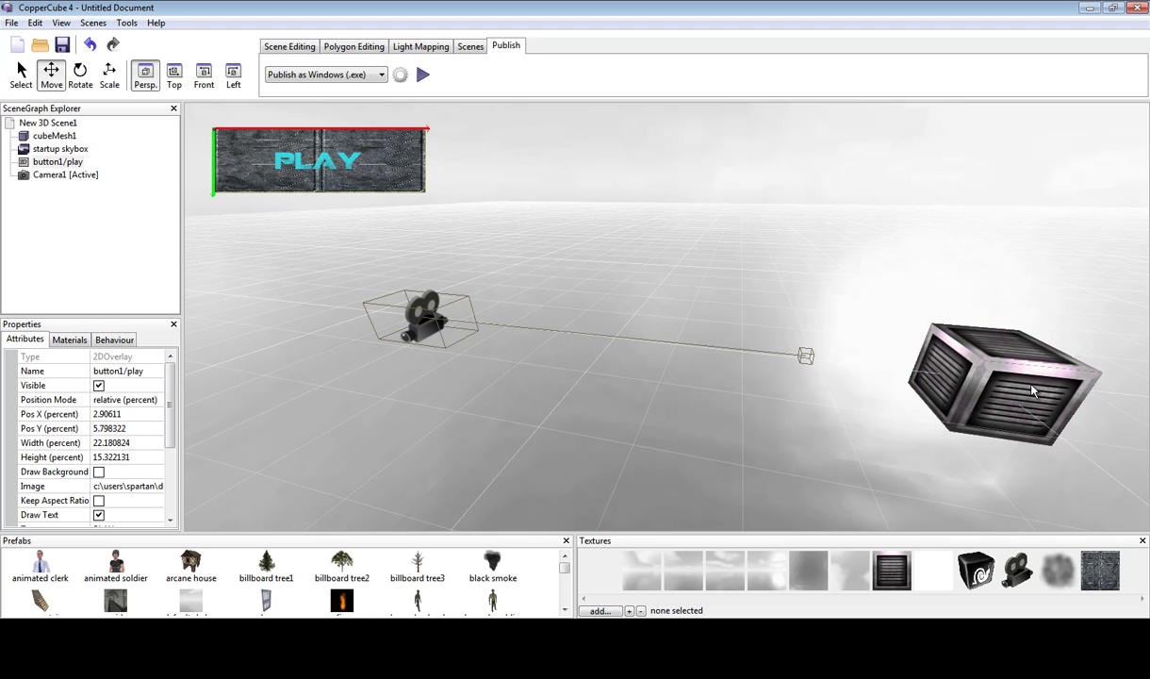
# Add a When cursor moved over behaviour to the cube by mistake, then remove it
pyautogui.click(976, 372)
pyautogui.click(113, 339)
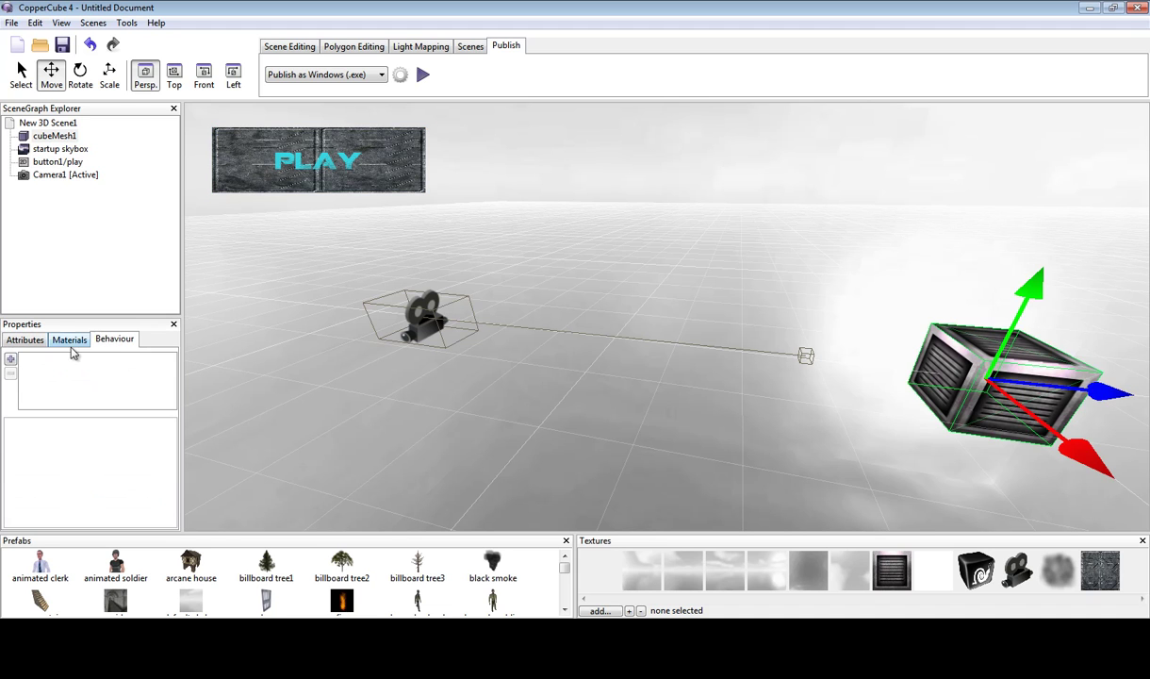
pyautogui.click(10, 360)
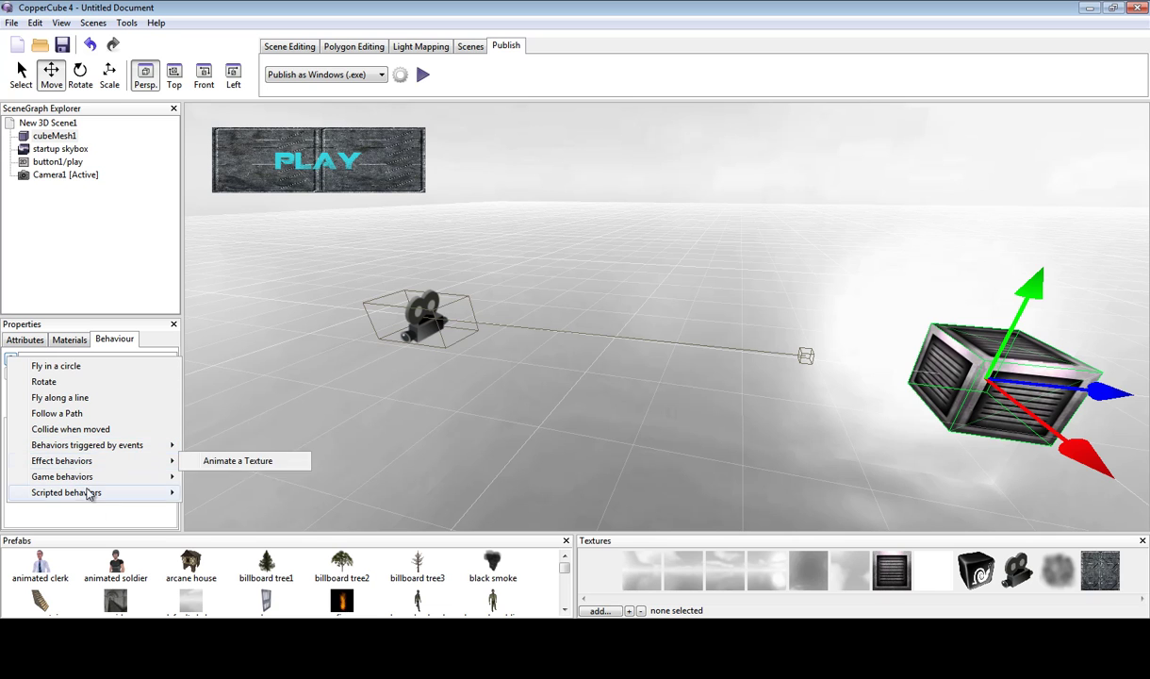
pyautogui.moveTo(110, 449)
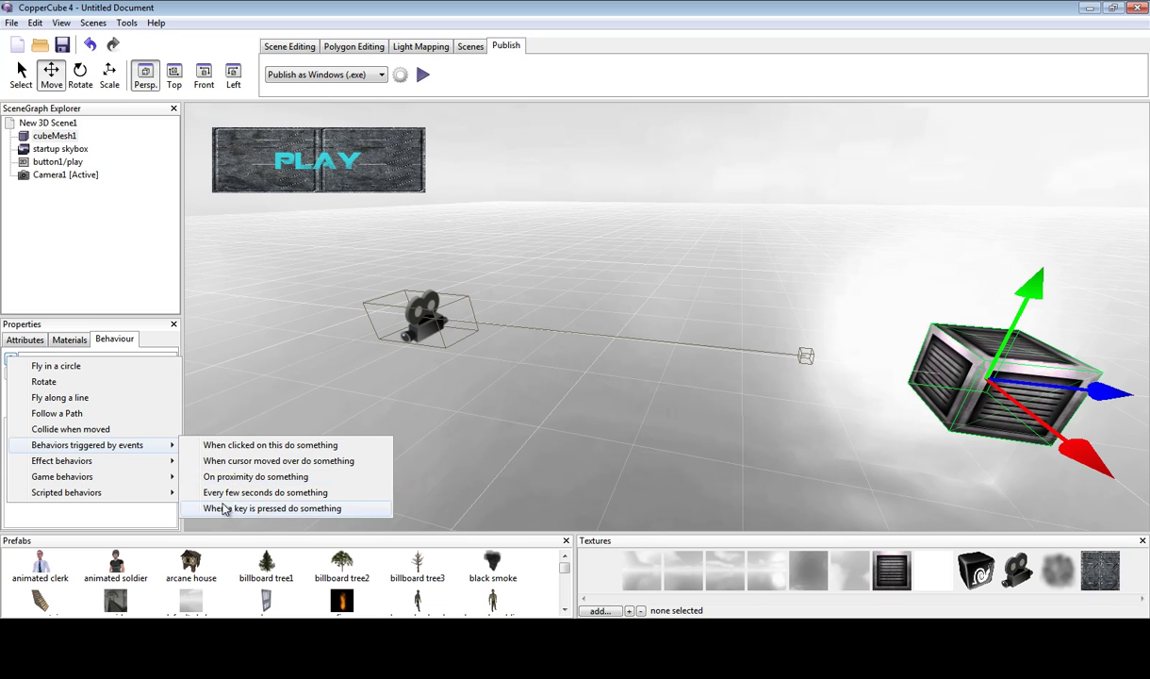
pyautogui.click(332, 462)
pyautogui.click(10, 373)
# Add a When cursor moved over behaviour to button1/play and select its ActionOnEnter
pyautogui.click(356, 151)
pyautogui.click(11, 359)
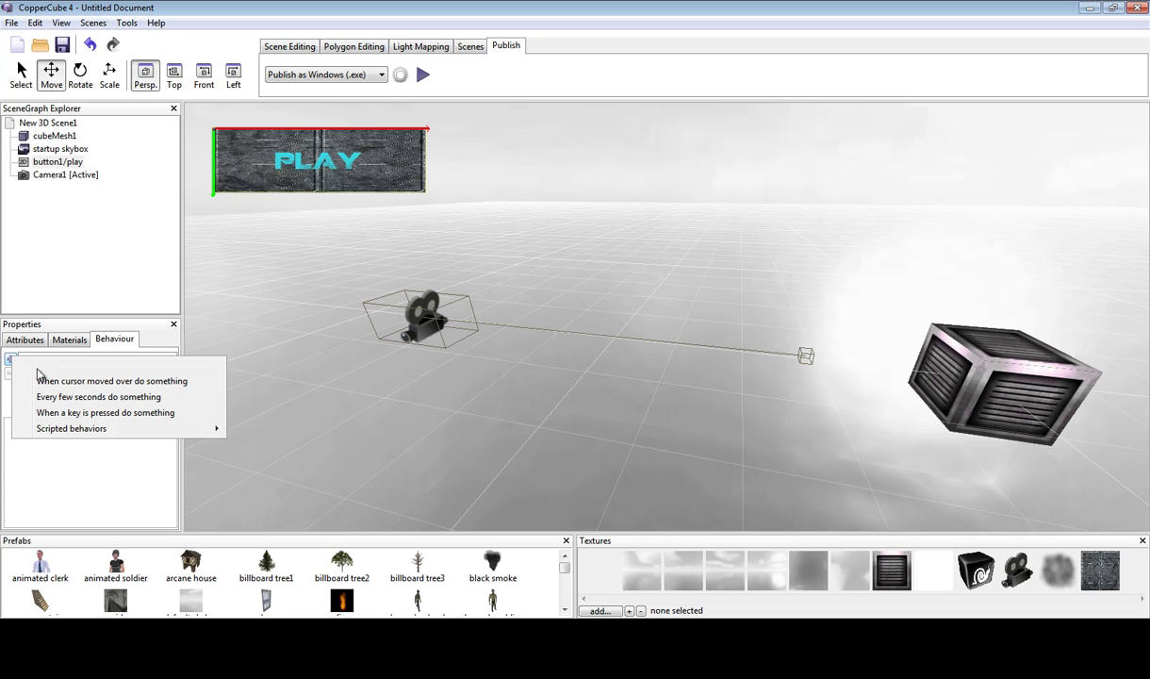
pyautogui.click(90, 381)
pyautogui.click(74, 458)
# Add a Change a texture action to the hover enter action, using the blue vent texture
pyautogui.click(169, 457)
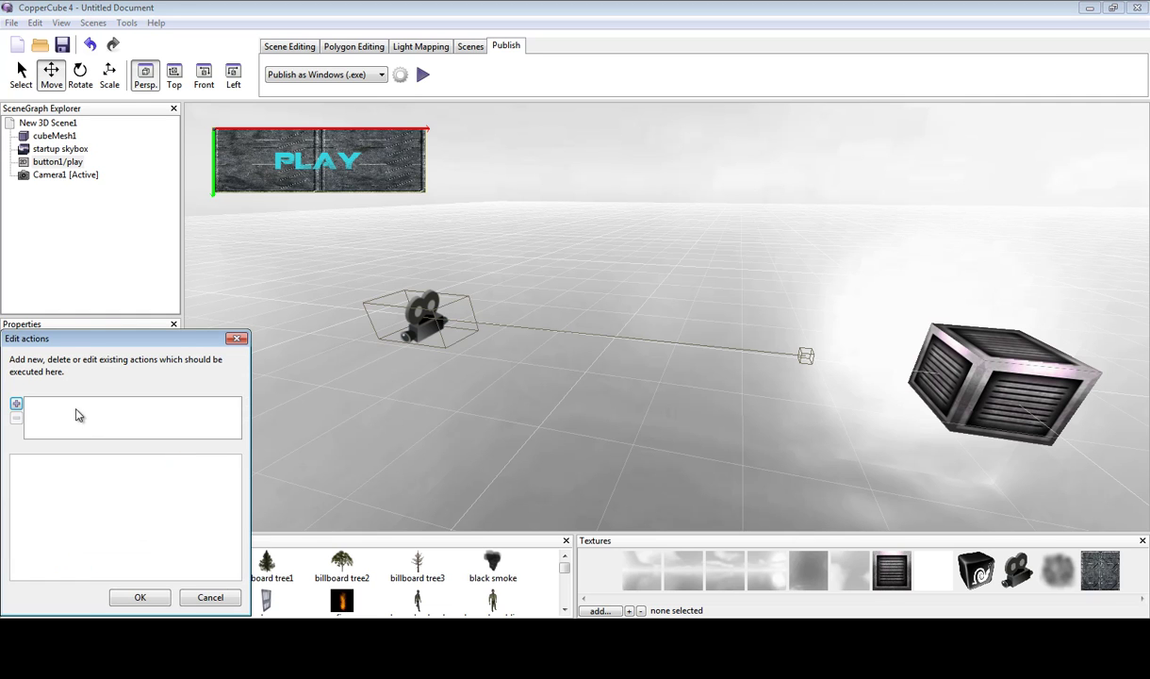
pyautogui.click(15, 404)
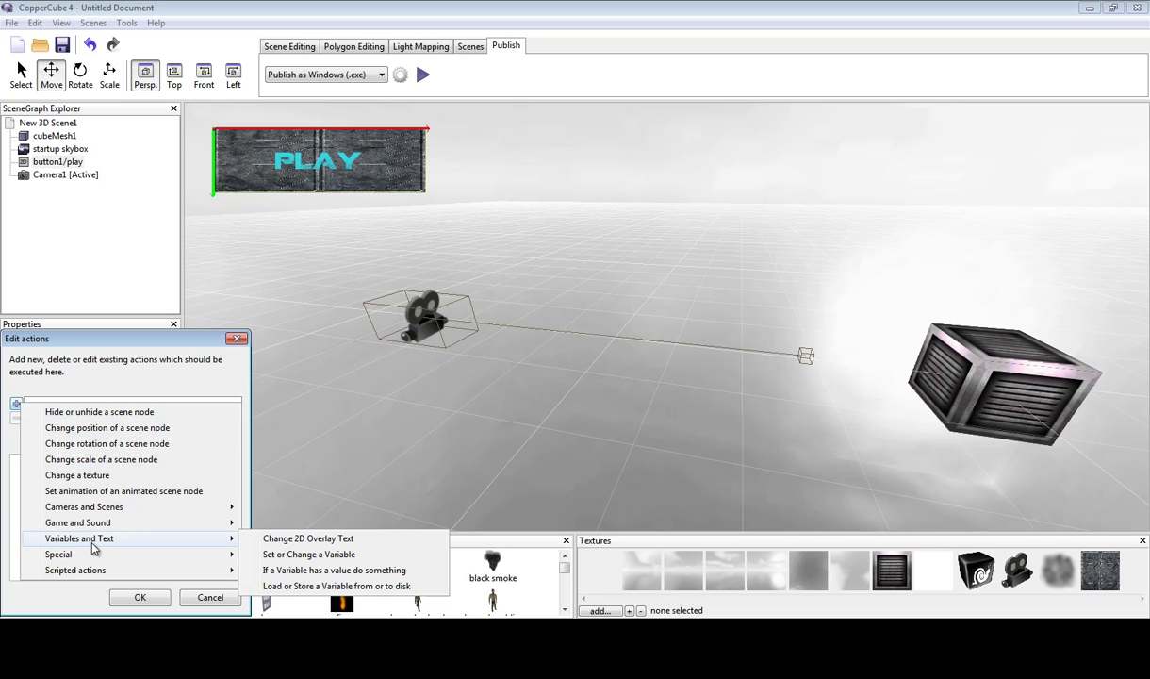
pyautogui.moveTo(95, 525)
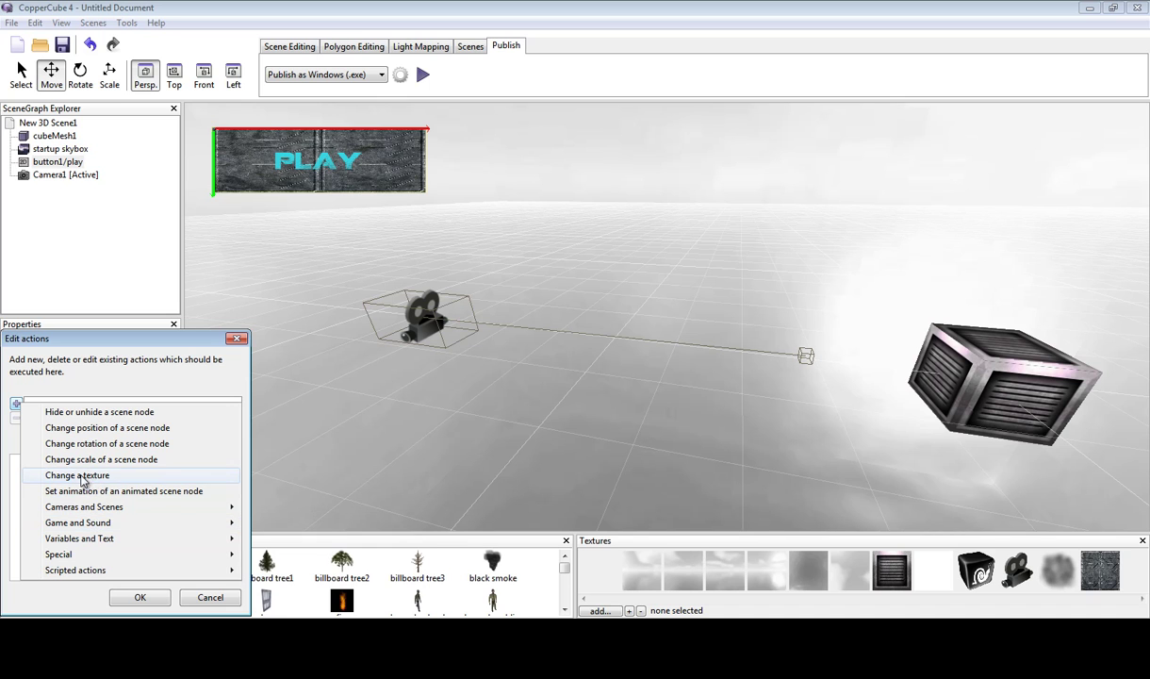
pyautogui.click(83, 477)
pyautogui.click(153, 491)
pyautogui.click(233, 492)
pyautogui.moveTo(141, 553); pyautogui.dragTo(174, 556)
pyautogui.click(193, 535)
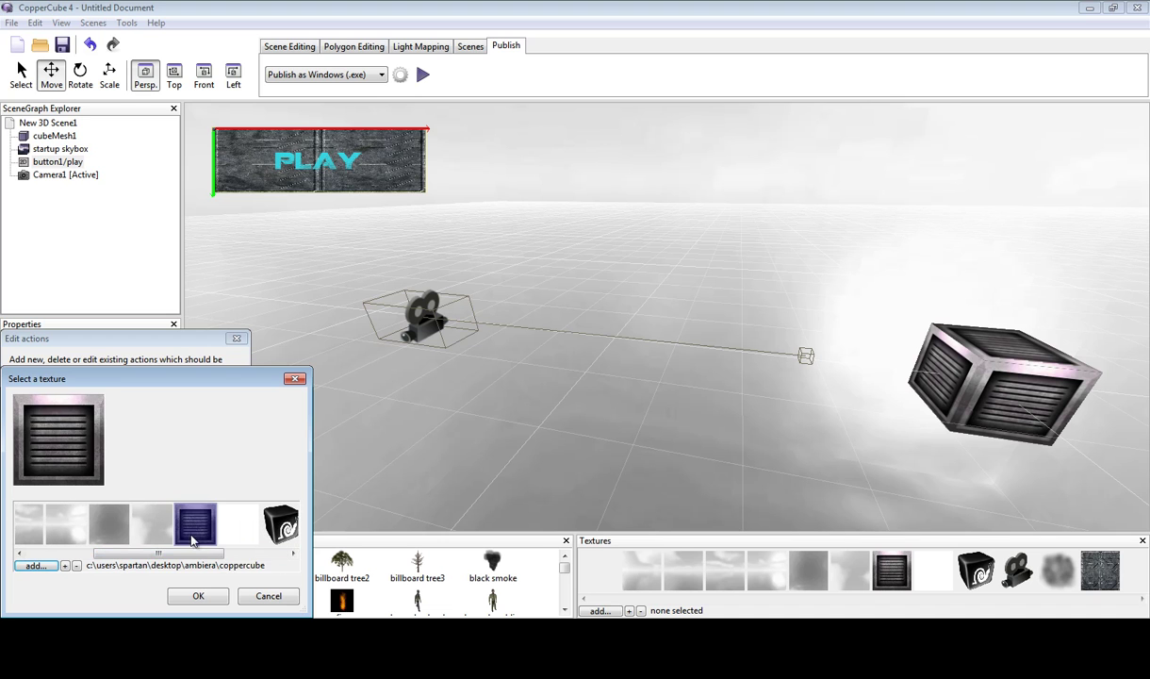
pyautogui.click(198, 596)
# Set cubeMesh1 as the node to retexture, confirm the action, and launch a test run
pyautogui.click(168, 462)
pyautogui.click(198, 462)
pyautogui.click(200, 464)
pyautogui.click(206, 484)
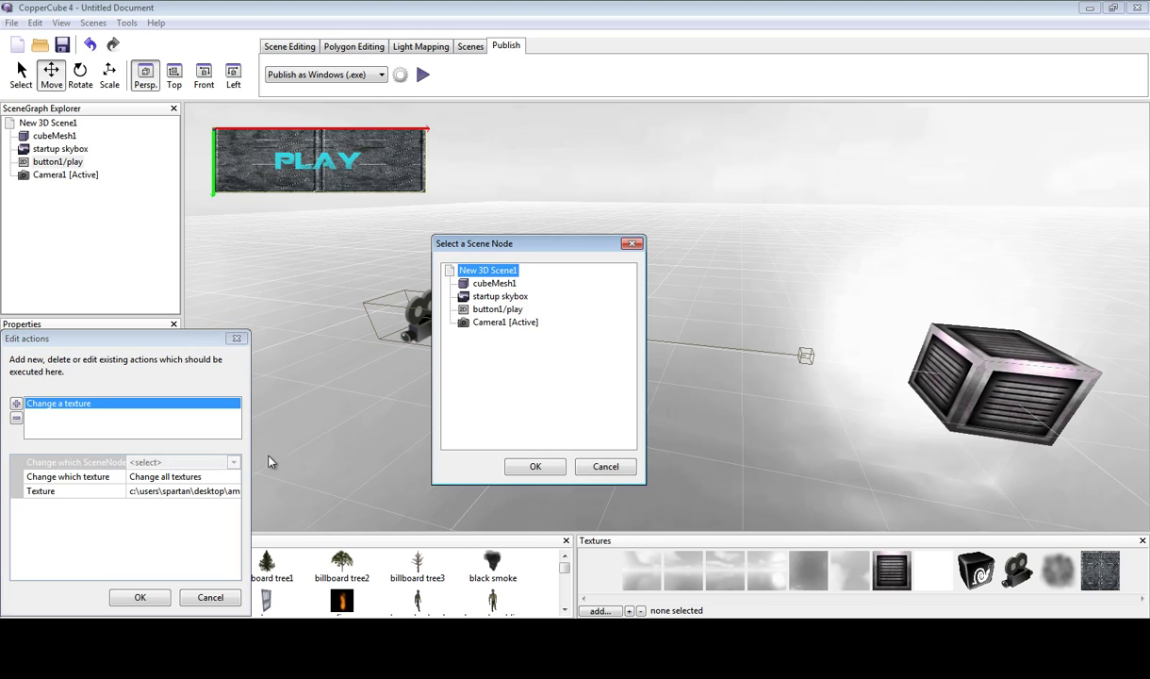
pyautogui.click(481, 284)
pyautogui.click(530, 465)
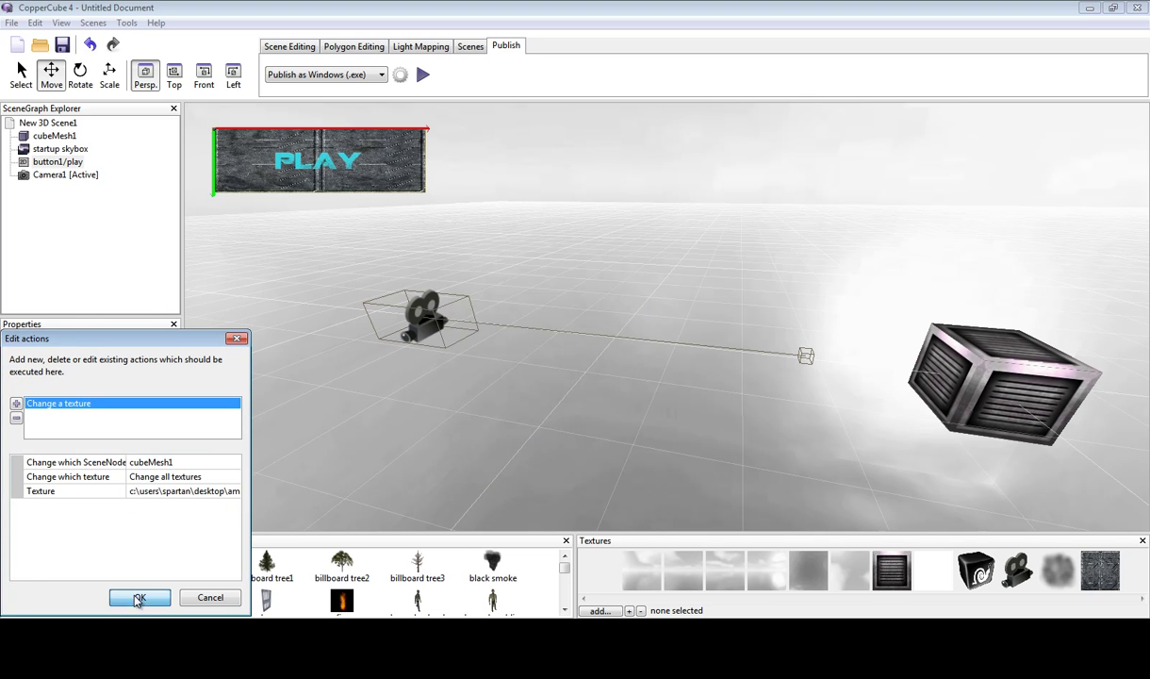
pyautogui.click(140, 597)
pyautogui.click(422, 75)
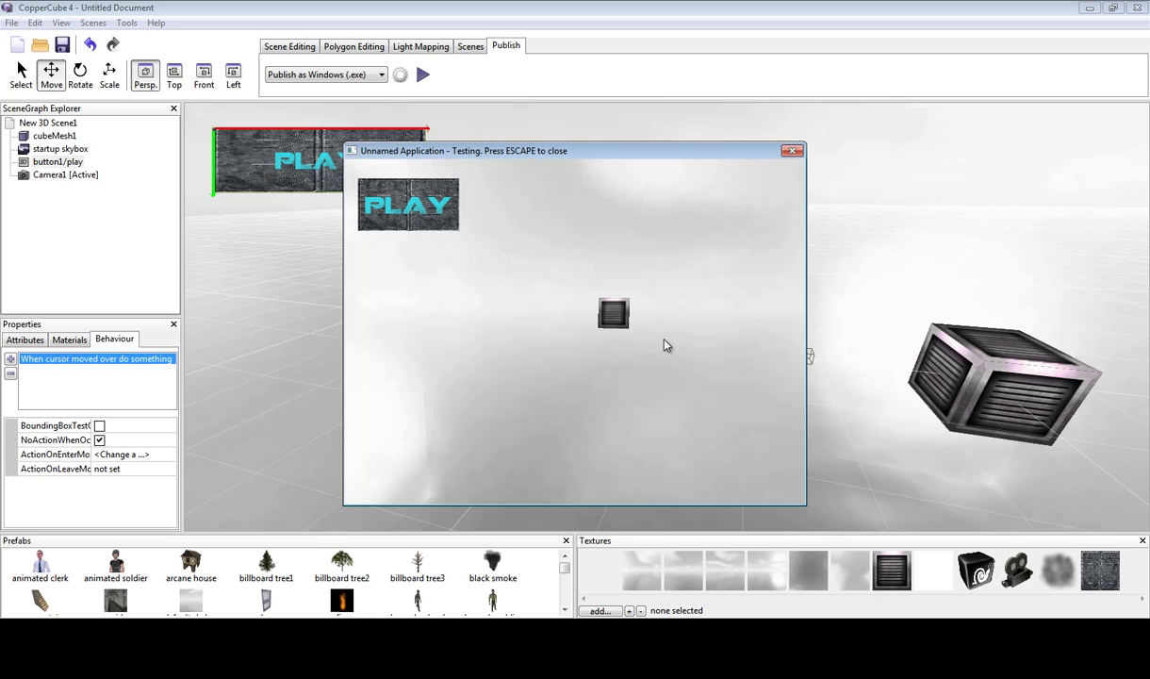
# Close the test, review the unchanged Change a texture hover action, and test-run again
pyautogui.click(790, 151)
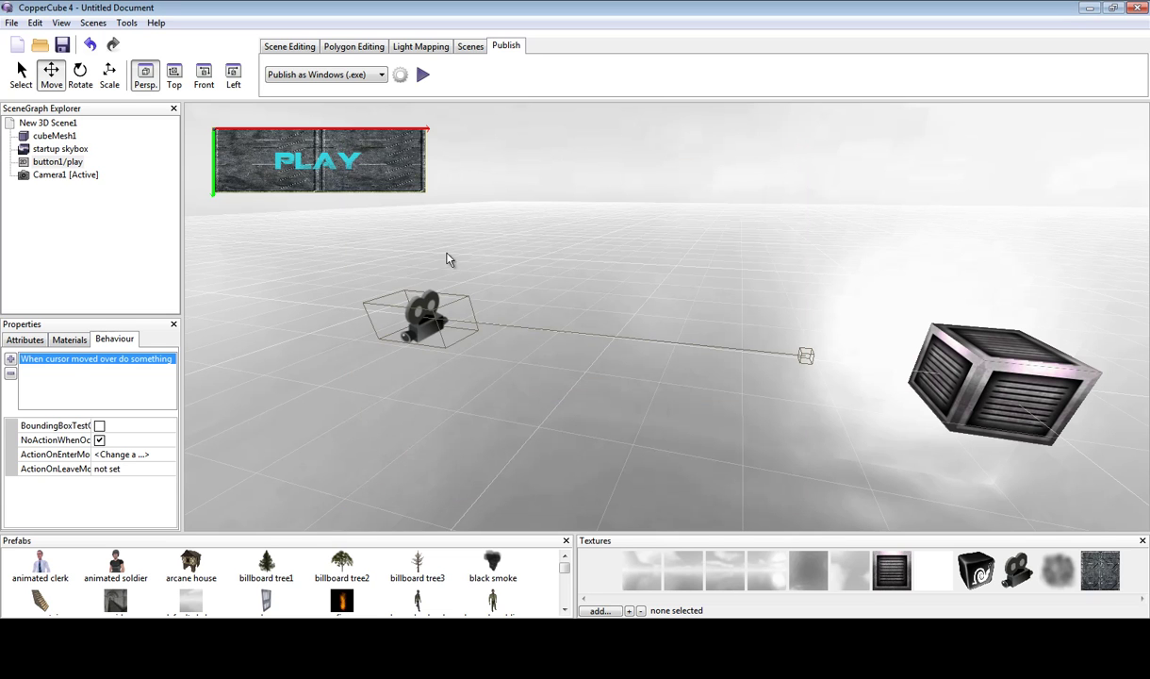
pyautogui.click(117, 455)
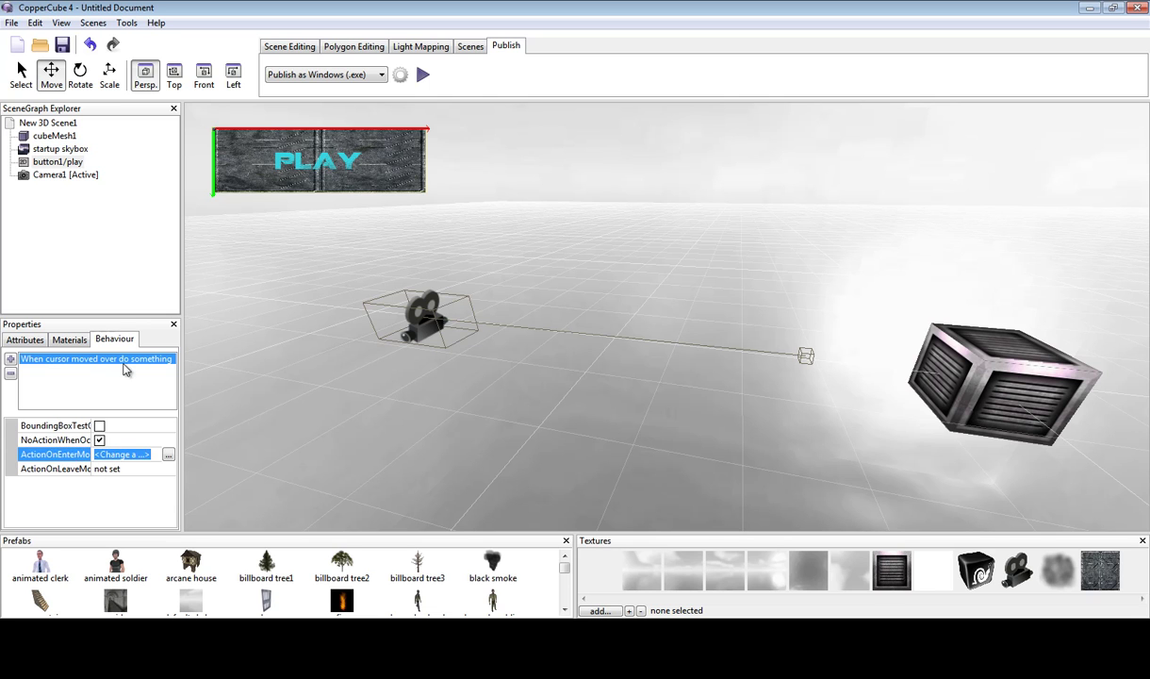
pyautogui.click(168, 455)
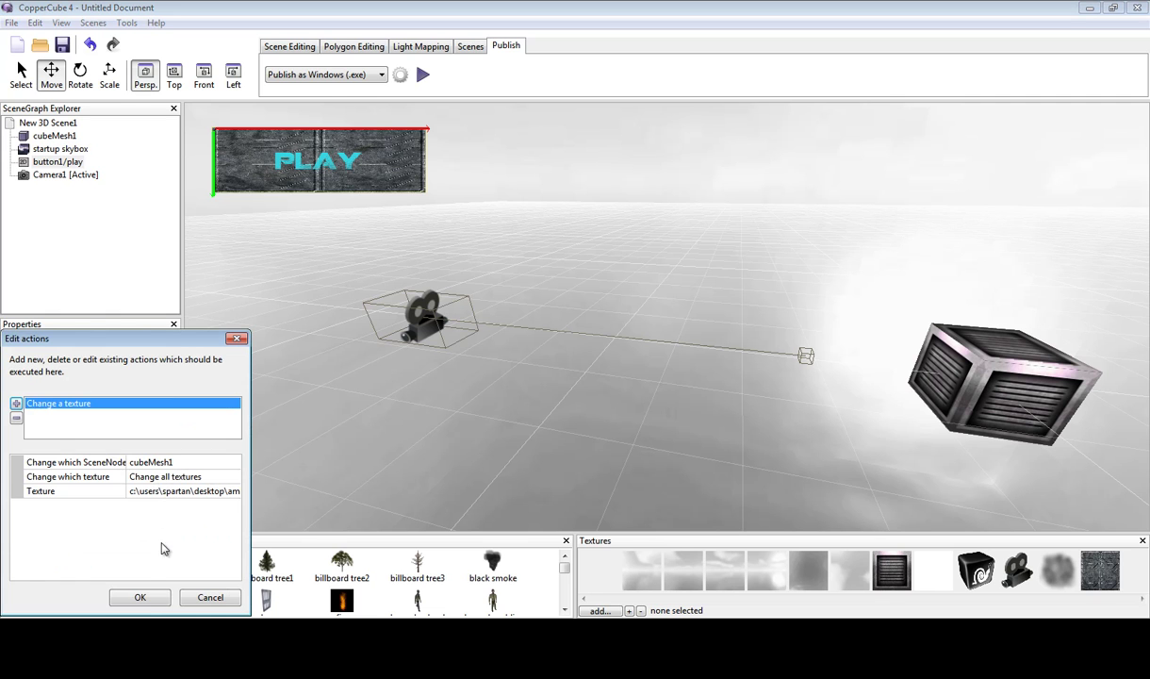
pyautogui.click(139, 598)
pyautogui.click(422, 74)
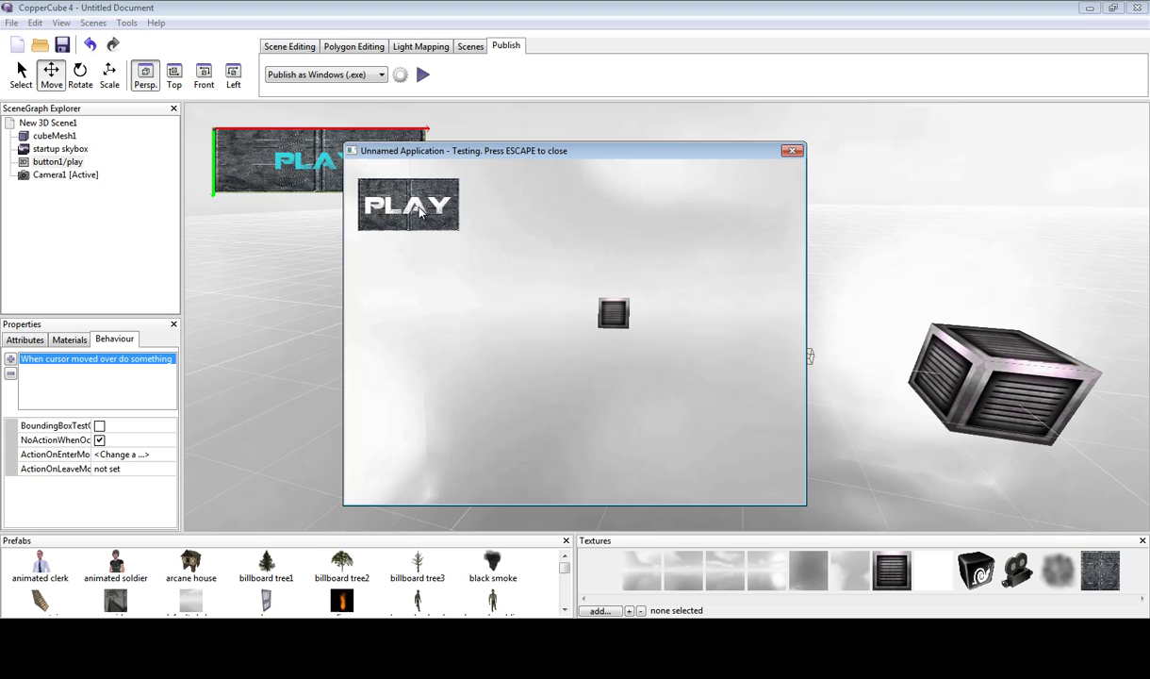
pyautogui.click(795, 150)
# Apply the grey metal_floor_03_r texture to the cube from the Materials tab
pyautogui.click(922, 368)
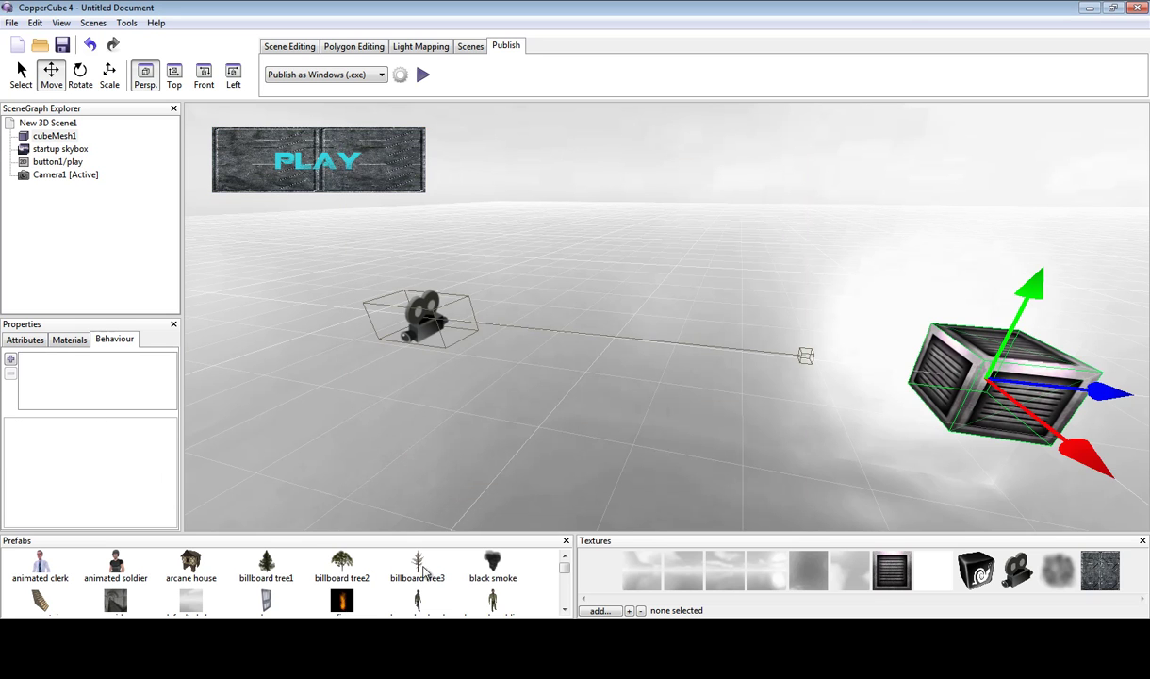
pyautogui.click(62, 340)
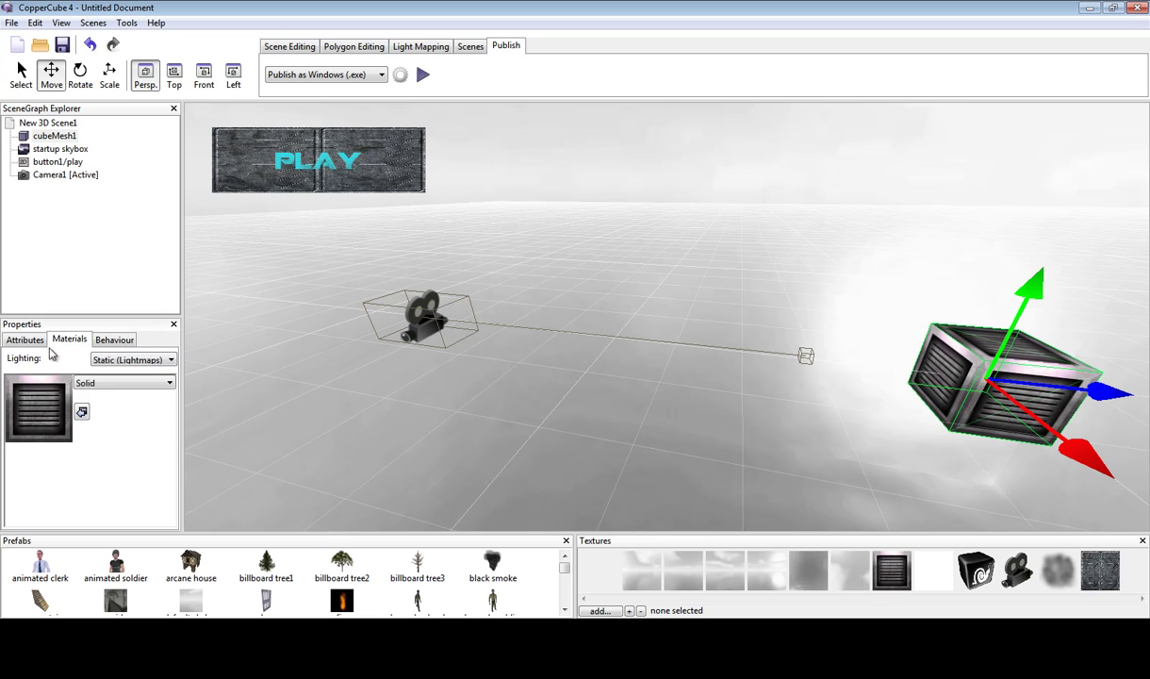
pyautogui.click(98, 389)
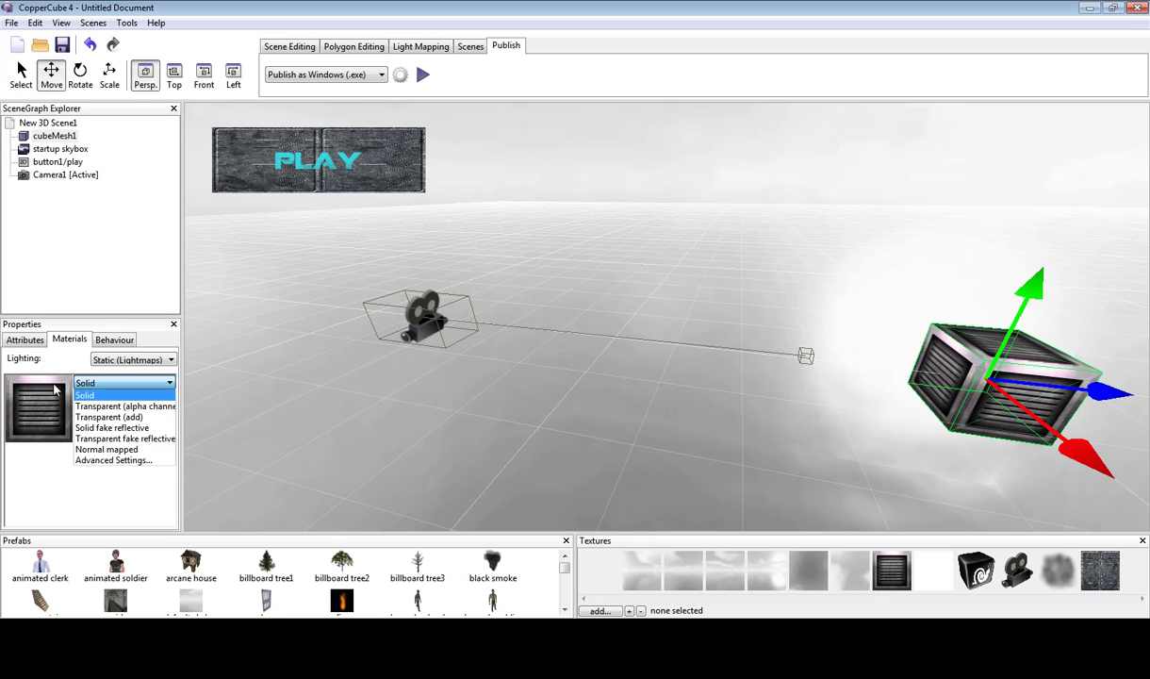
pyautogui.click(54, 390)
pyautogui.click(1099, 568)
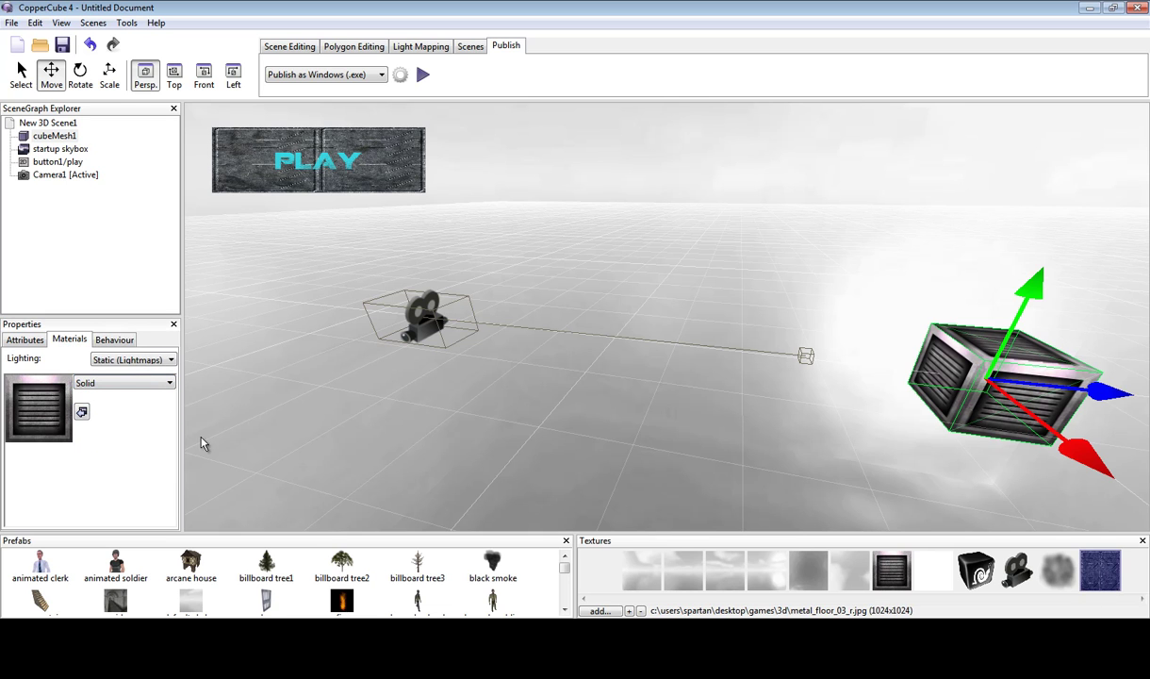
pyautogui.click(69, 387)
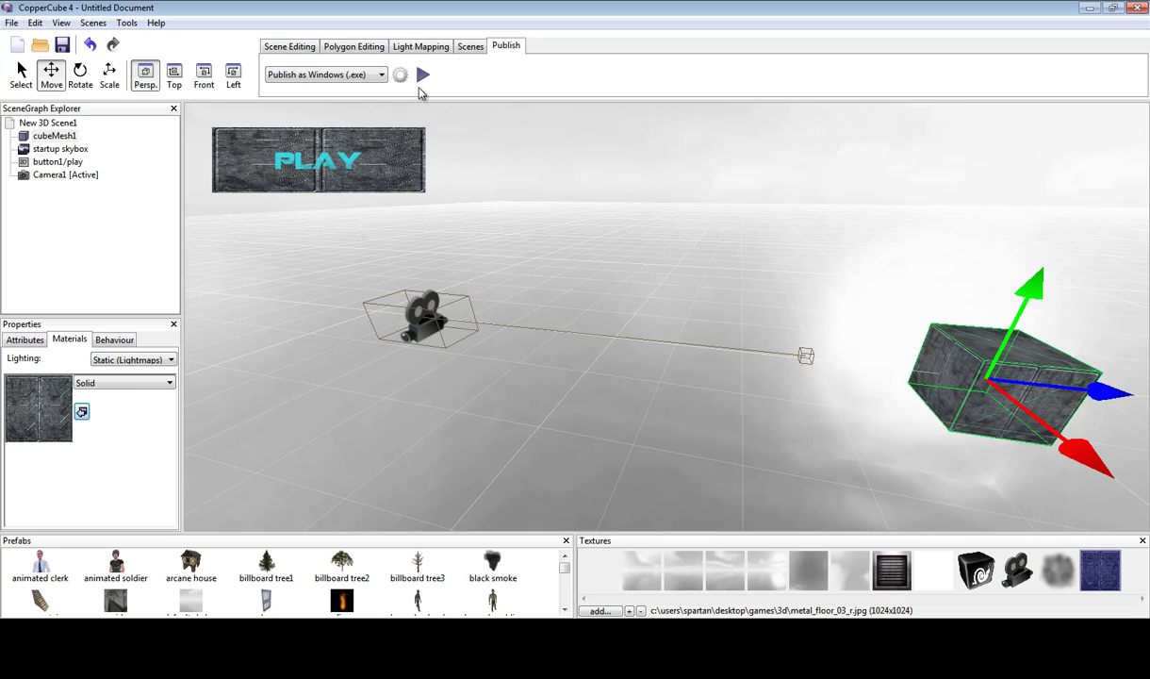
# Test that hovering PLAY swaps the cube texture, then duplicate the PLAY overlay with Ctrl+D
pyautogui.click(422, 75)
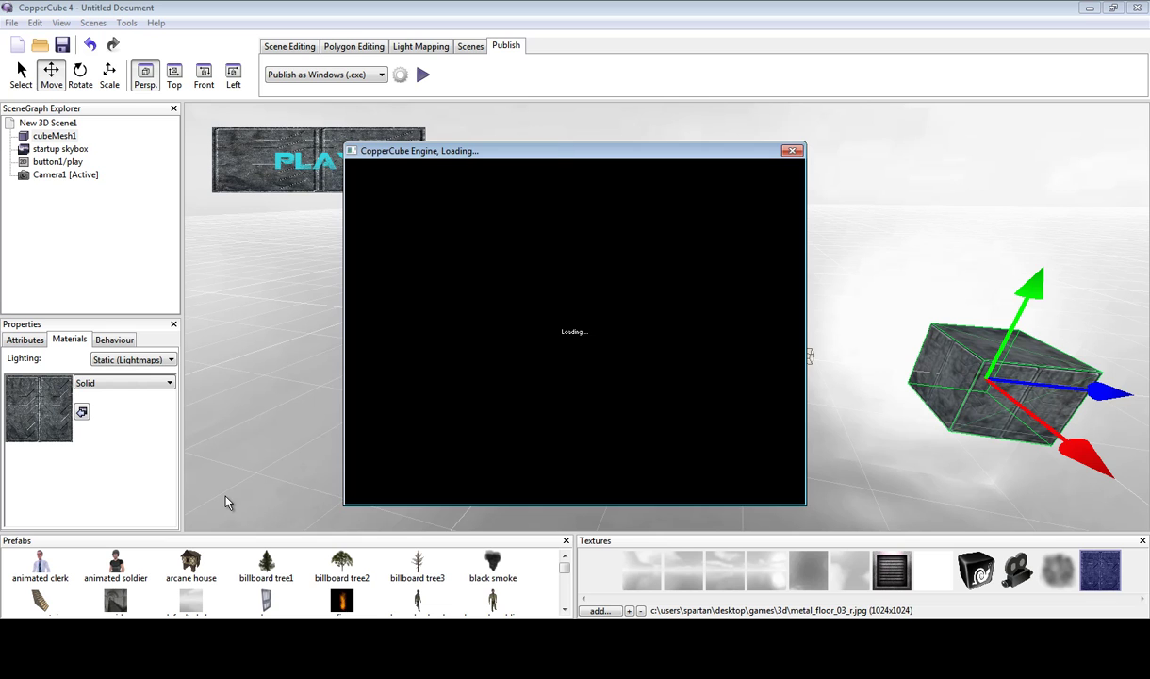
pyautogui.click(407, 224)
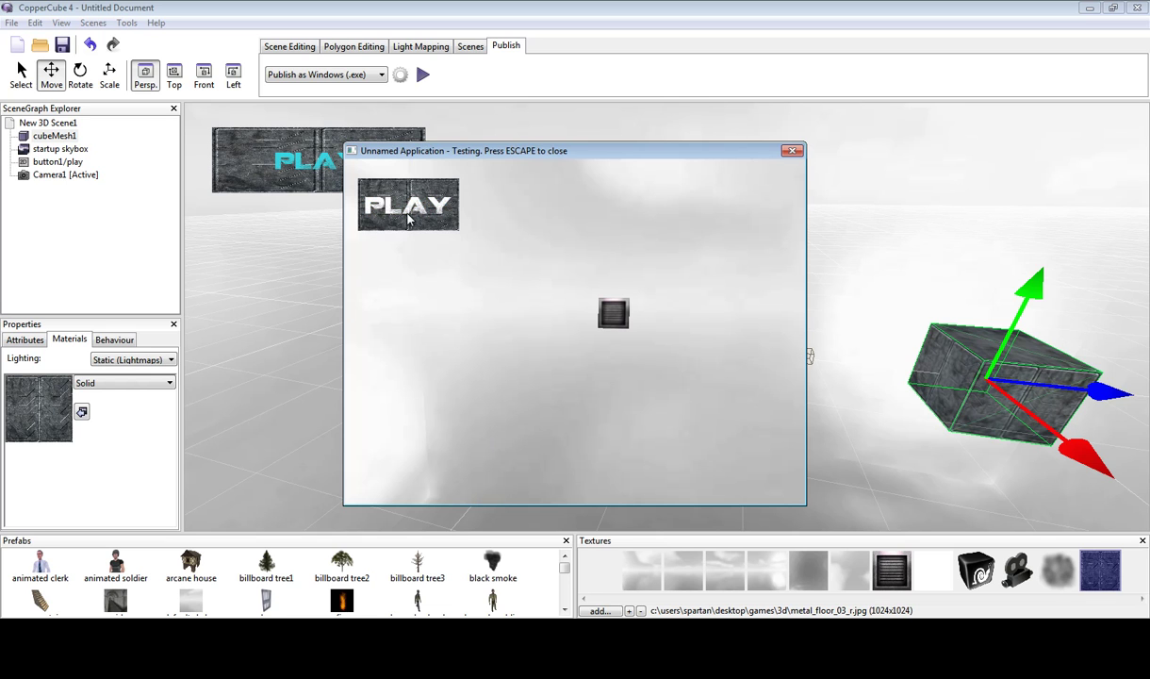
pyautogui.click(791, 151)
pyautogui.click(315, 188)
pyautogui.hotkey('ctrl', 'd')
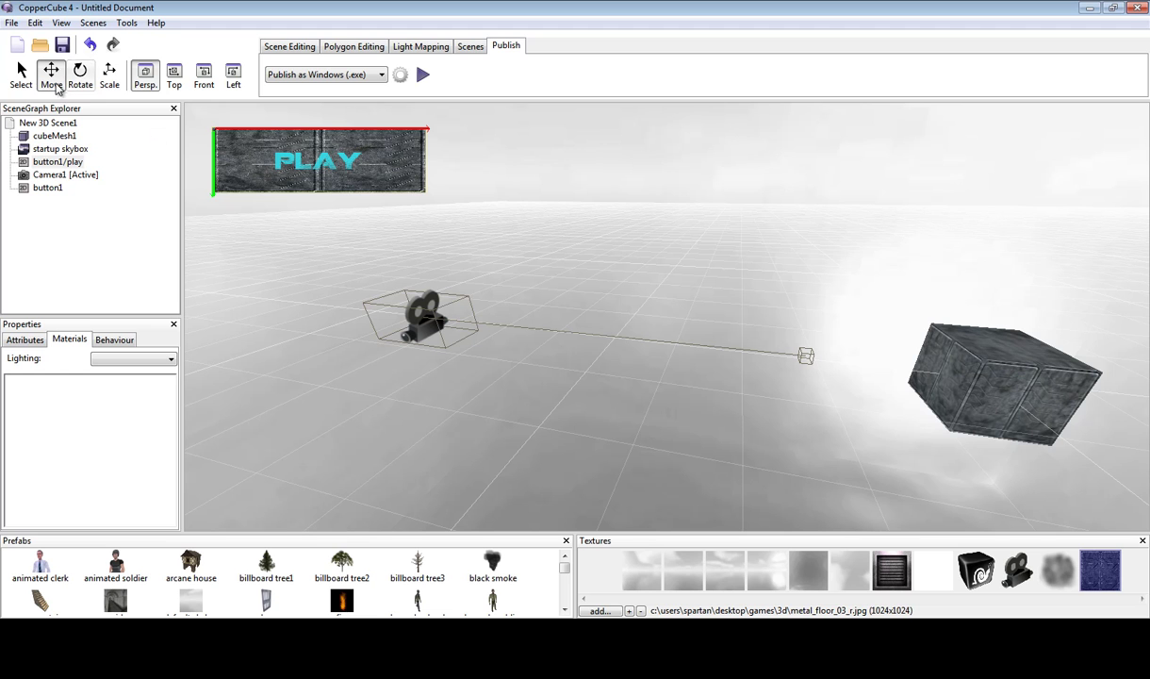
# Drag the duplicated button to the bottom-left and change its Text to EXIT
pyautogui.click(213, 186)
pyautogui.moveTo(213, 186); pyautogui.dragTo(199, 505)
pyautogui.click(24, 340)
pyautogui.scroll(-3, 162, 495)
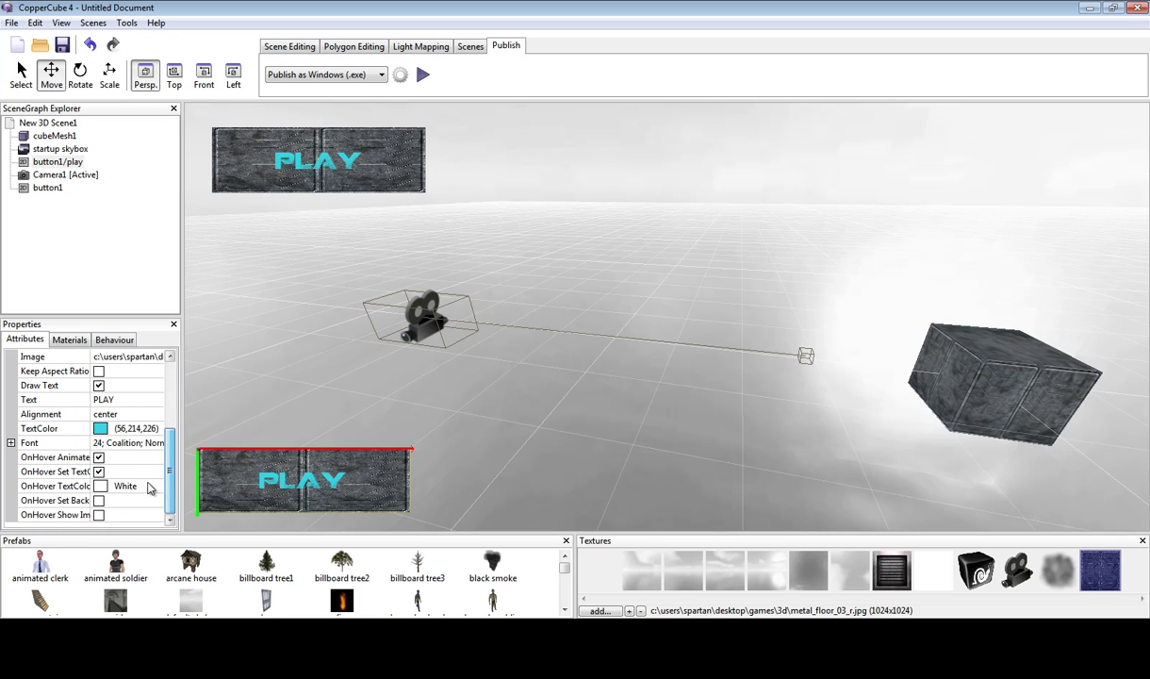
pyautogui.click(127, 401)
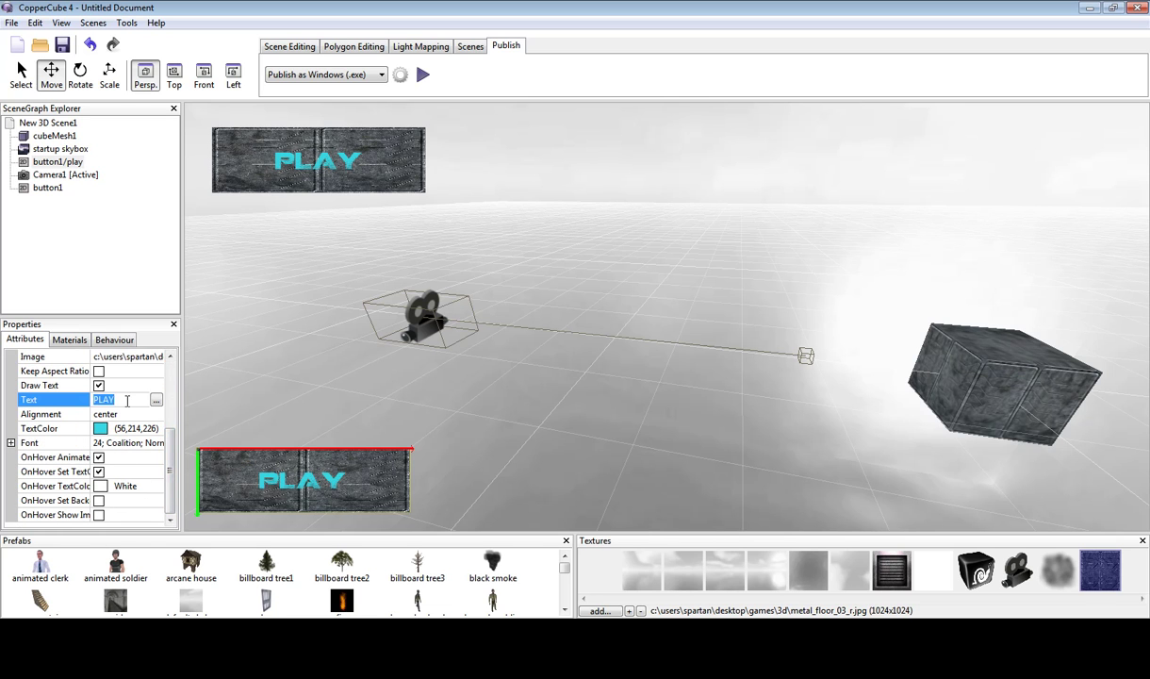
pyautogui.write('EXIT')
pyautogui.click(247, 454)
pyautogui.click(247, 455)
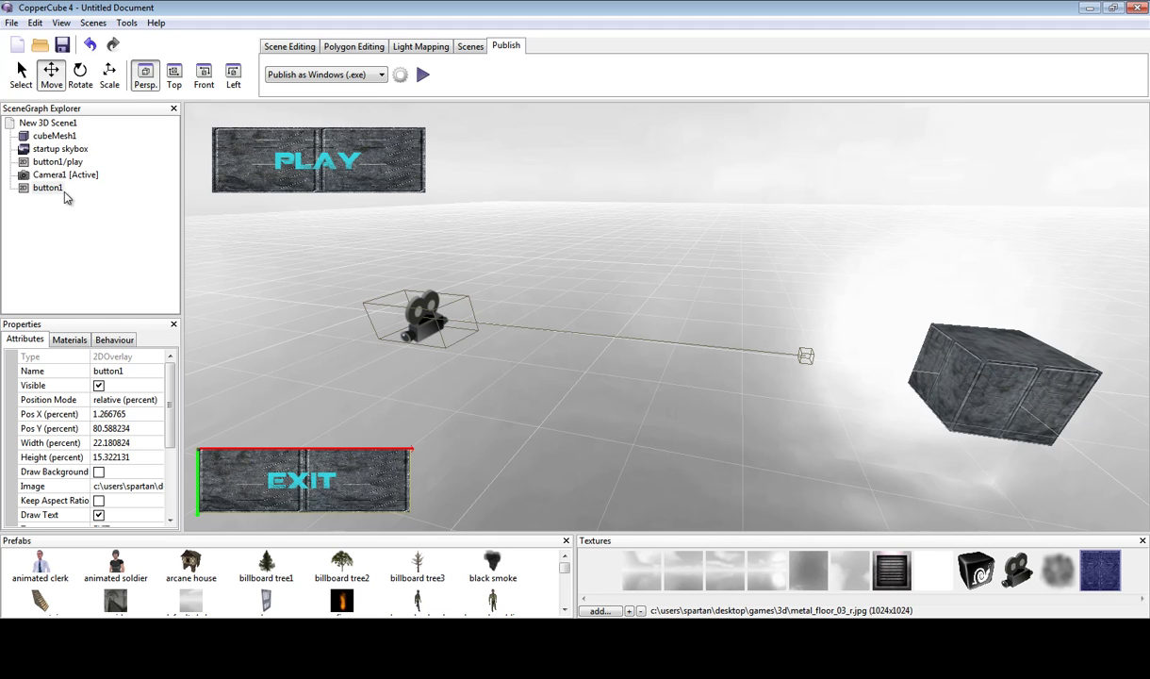
# Add a cursor-hover behaviour to the EXIT button by mistake, then remove it
pyautogui.scroll(-3, 162, 414)
pyautogui.scroll(3, 163, 415)
pyautogui.click(117, 341)
pyautogui.click(12, 359)
pyautogui.click(99, 382)
pyautogui.click(89, 367)
pyautogui.click(11, 374)
# Give EXIT a when-clicked behaviour with a Quit Application action, then launch a test run
pyautogui.click(11, 360)
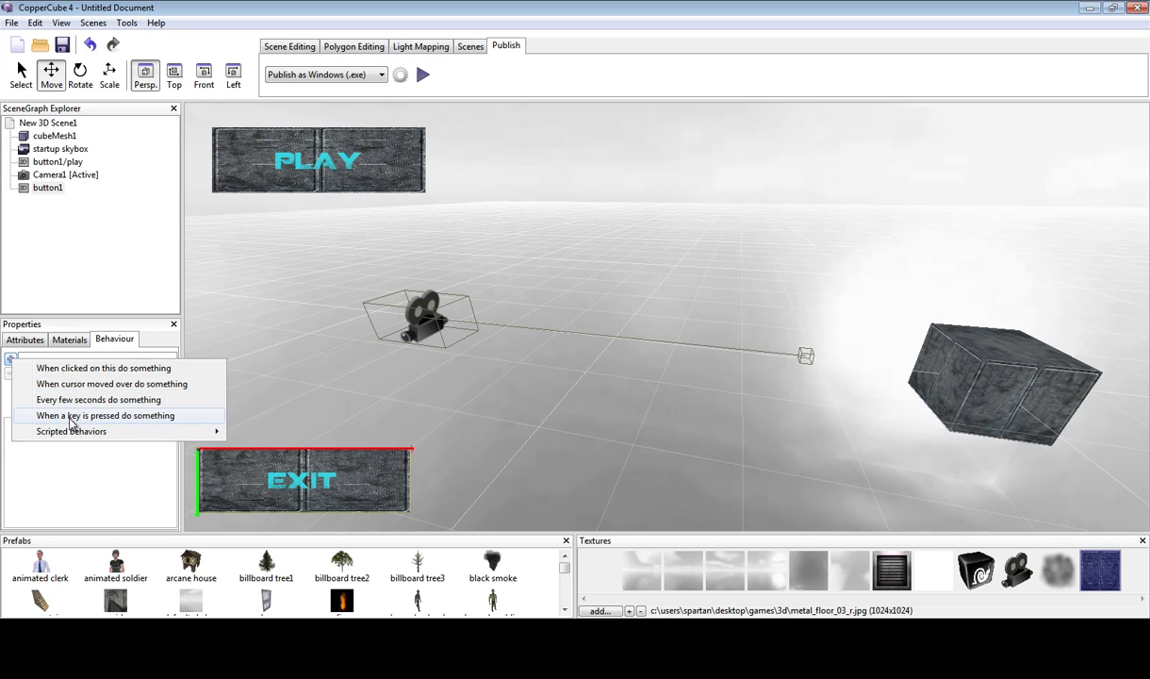
pyautogui.click(110, 370)
pyautogui.click(168, 456)
pyautogui.click(169, 457)
pyautogui.click(15, 404)
pyautogui.moveTo(85, 526)
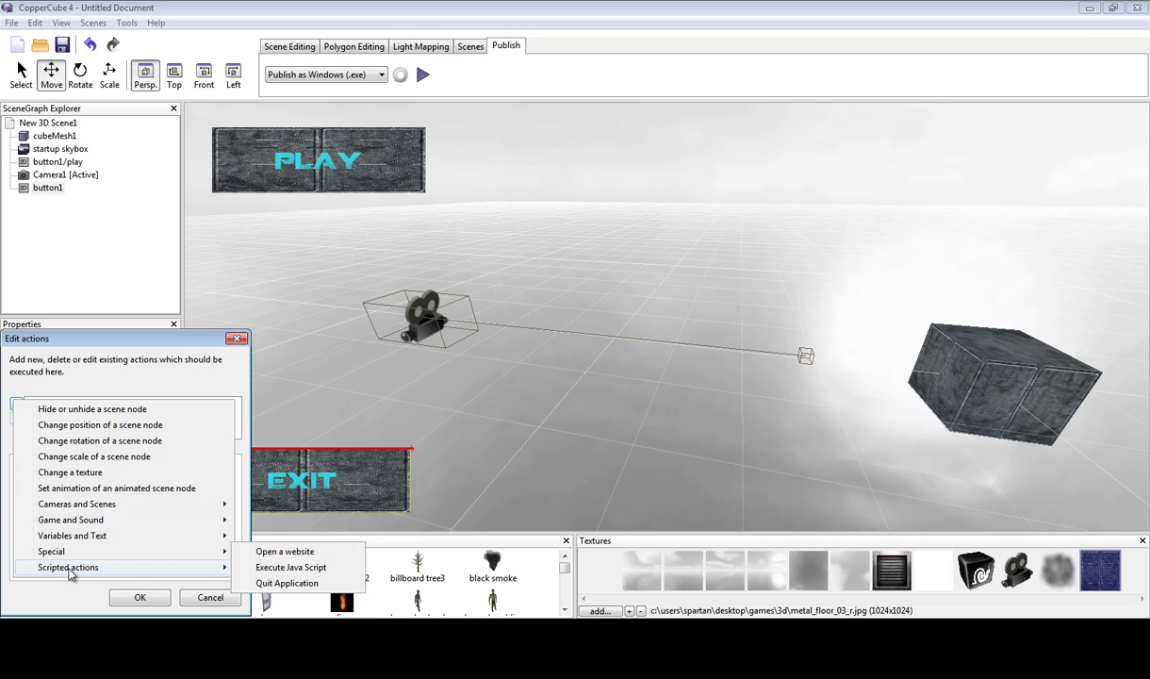
pyautogui.moveTo(70, 570)
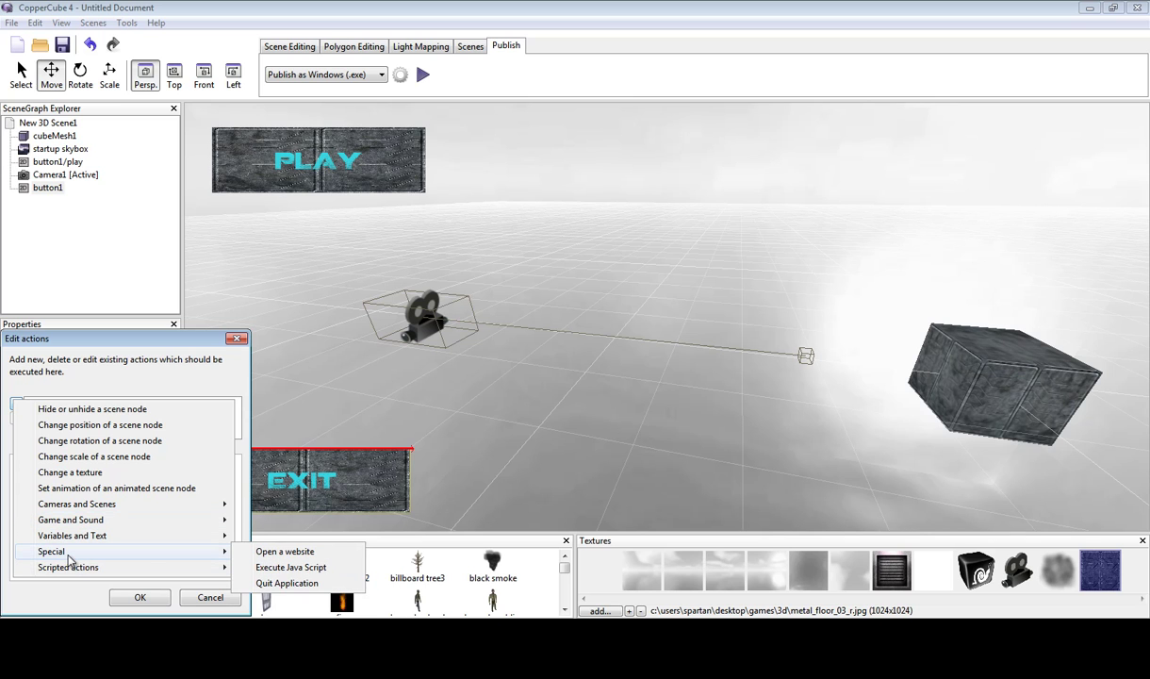
pyautogui.click(287, 582)
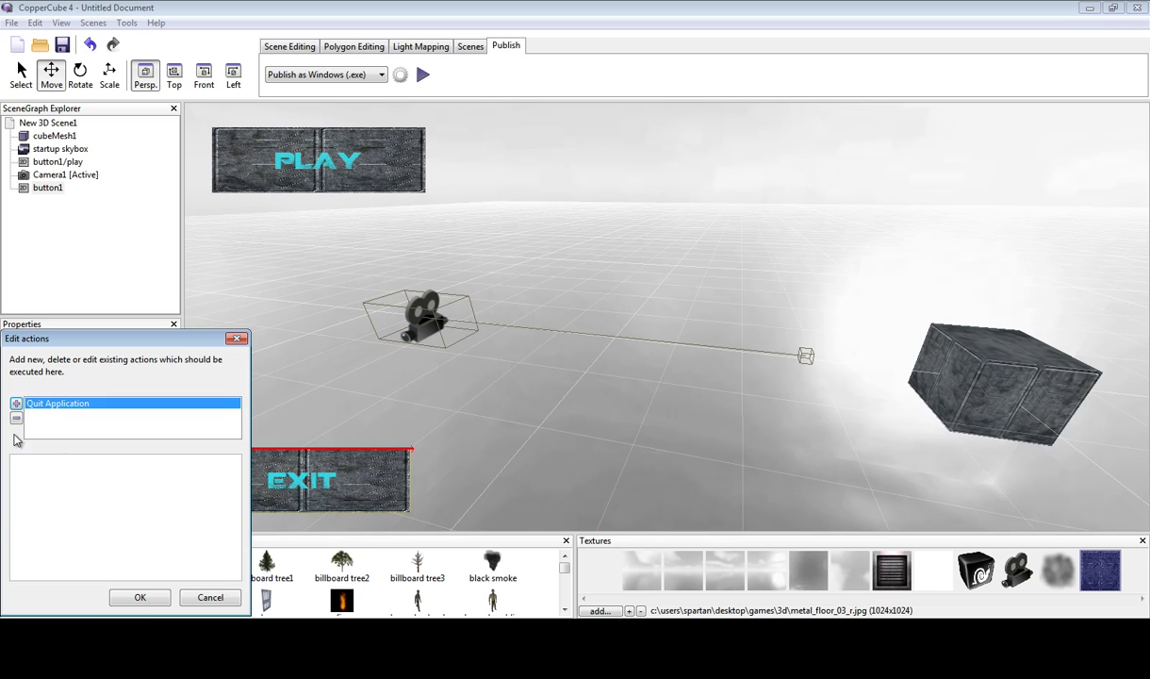
pyautogui.click(139, 597)
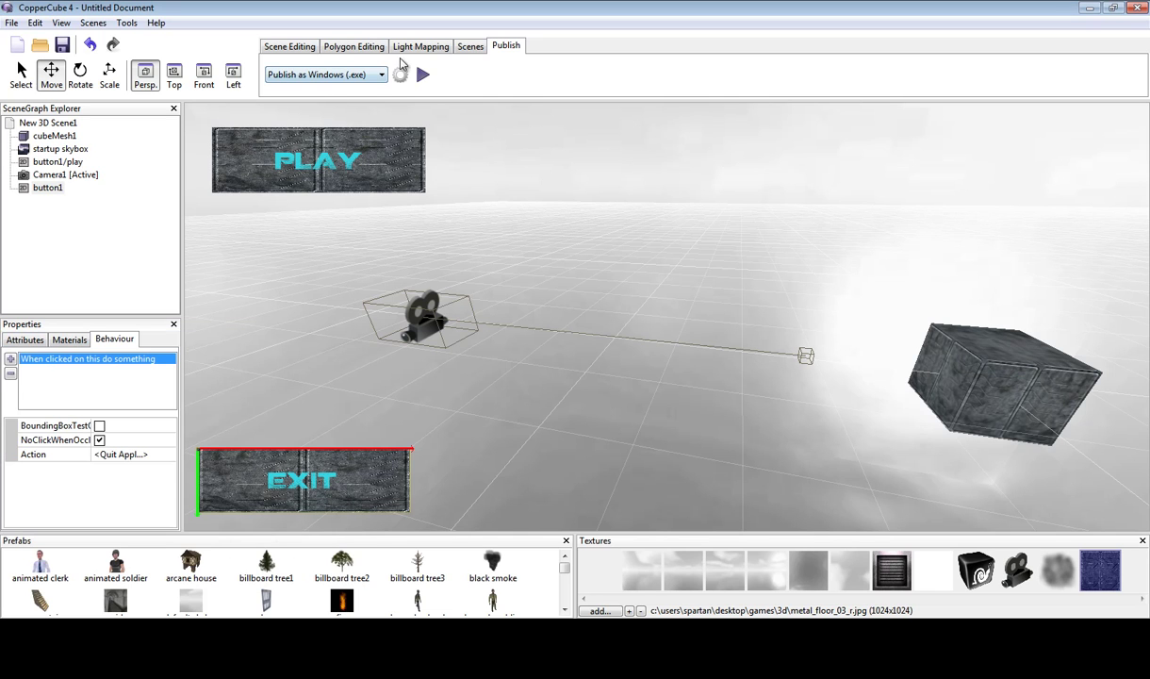
pyautogui.click(422, 77)
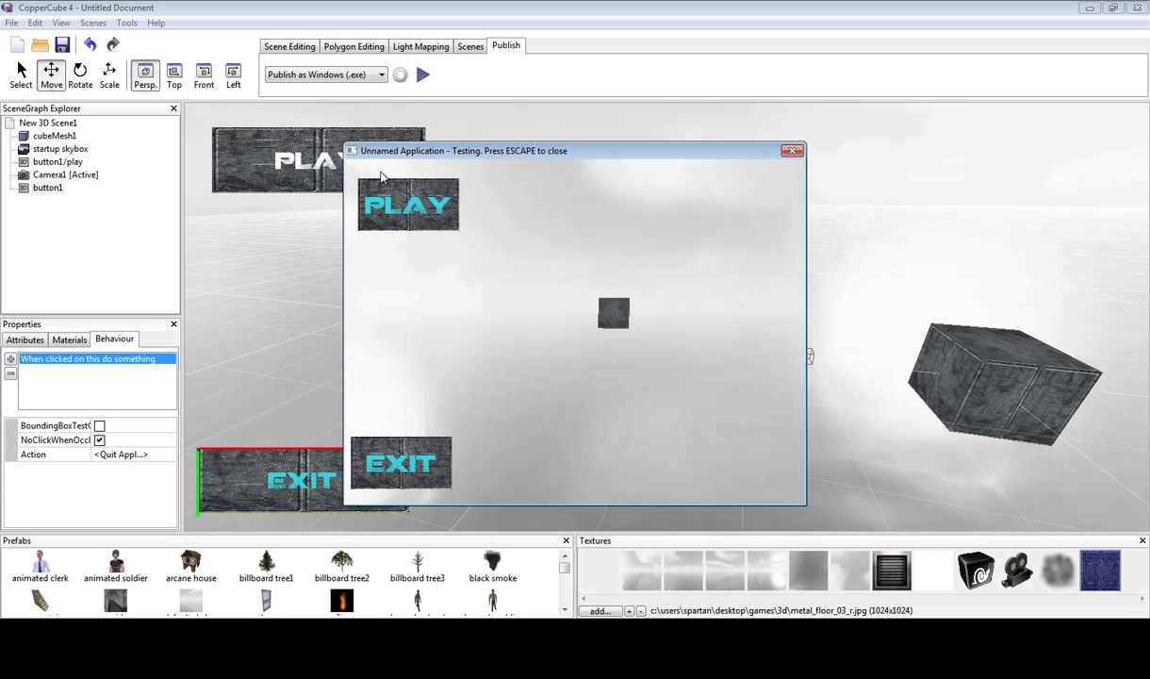
# Click EXIT inside the running test application to quit it
pyautogui.click(406, 464)
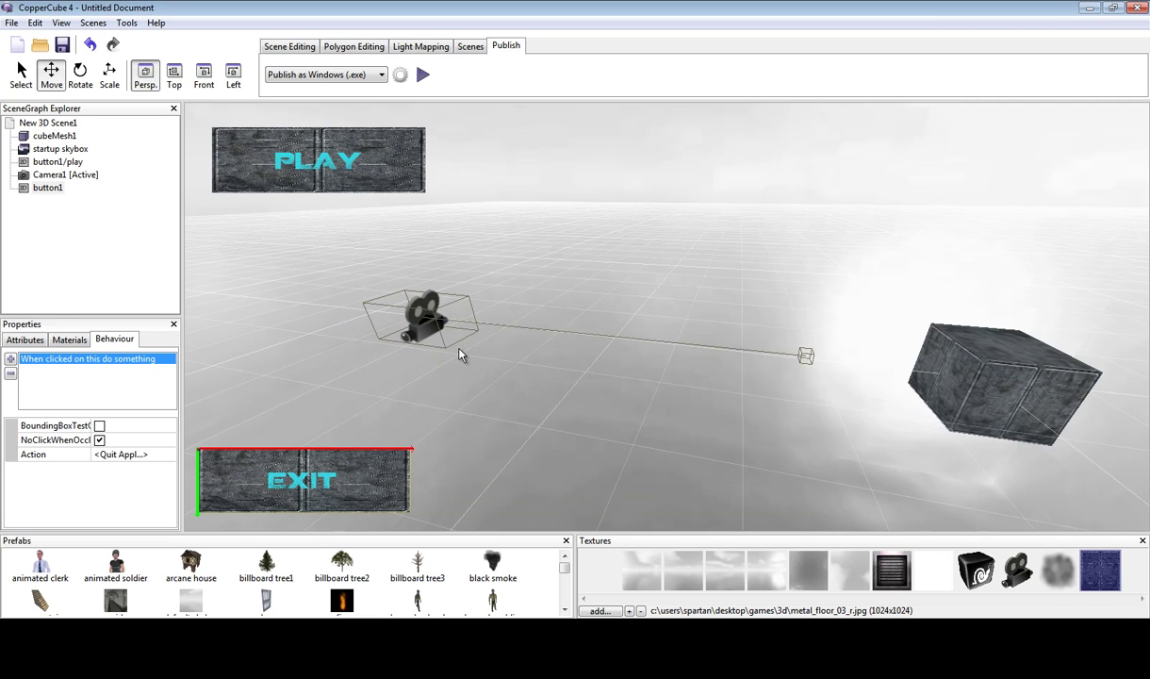